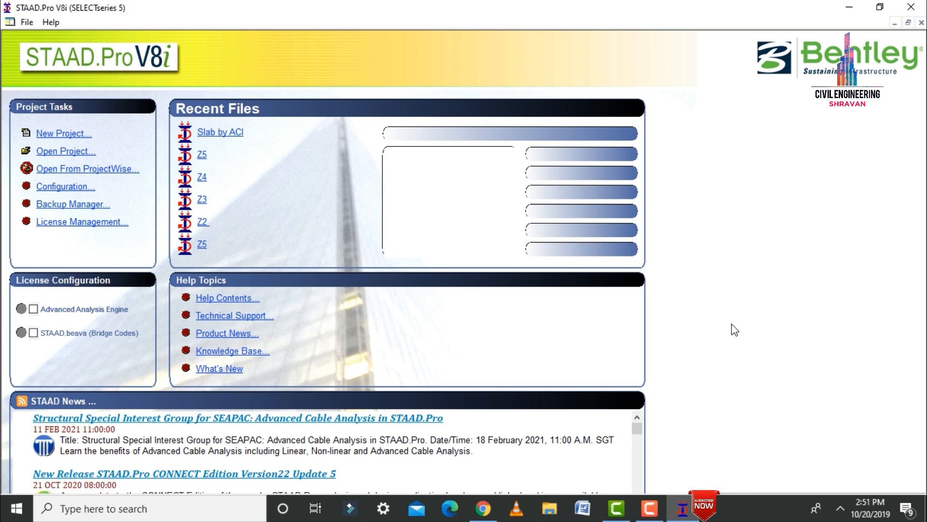
- Create a new Space project with centimeter length units and kilogram force units, starting with Add Beam
click(72, 135)
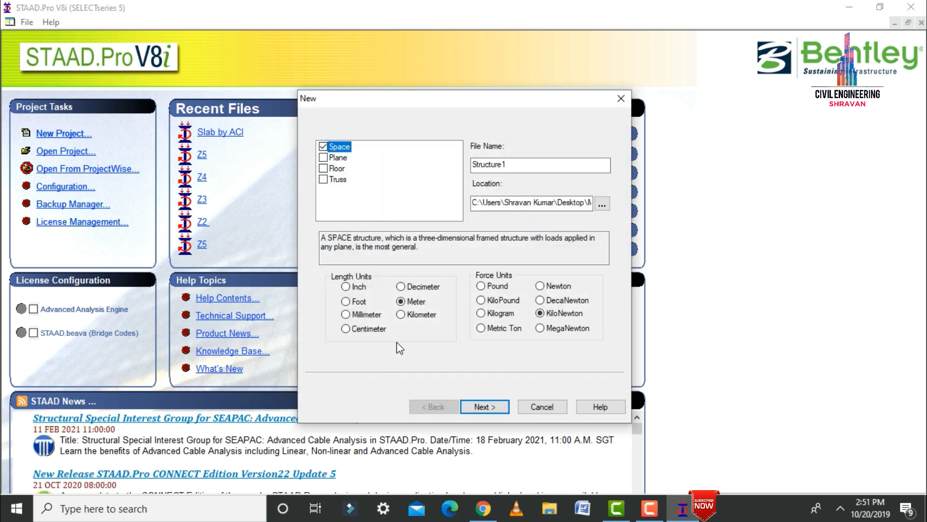
click(365, 330)
click(504, 313)
click(485, 407)
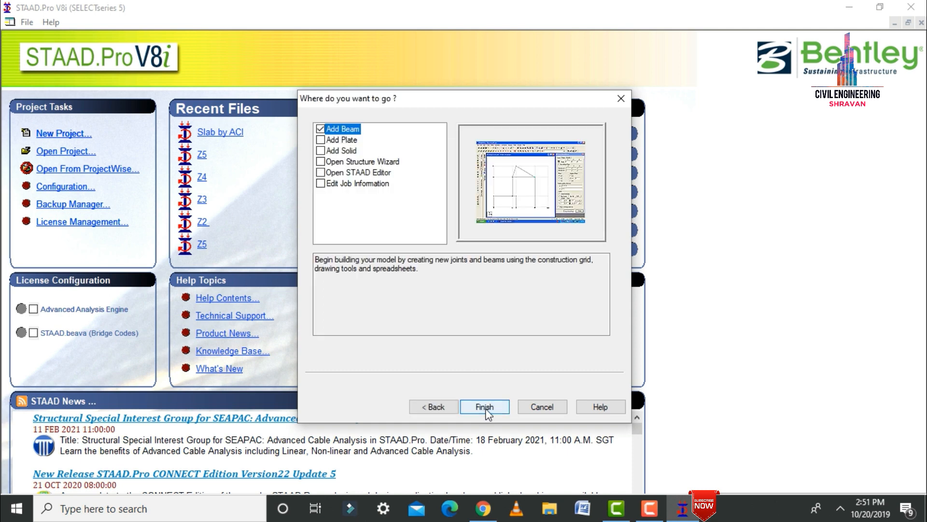
click(485, 407)
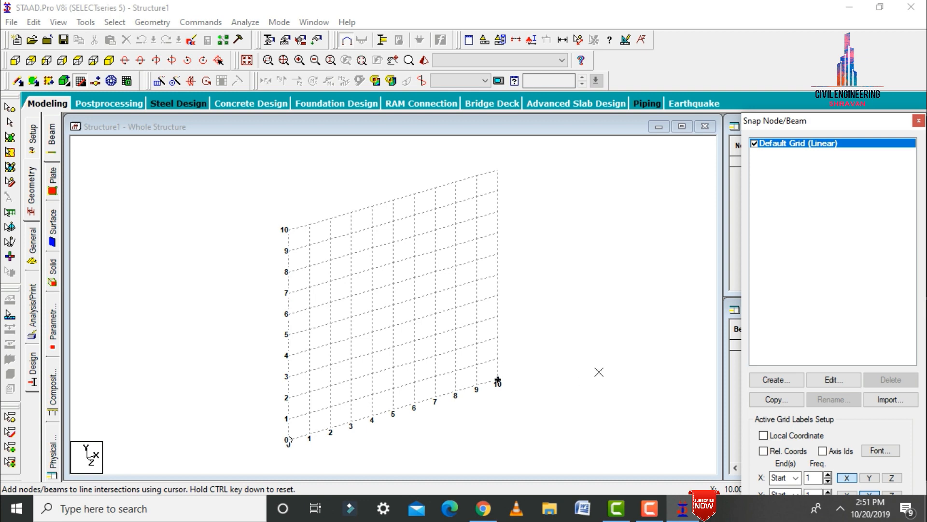
- Open the Structure Wizard and show its Frame Models prototypes
click(159, 22)
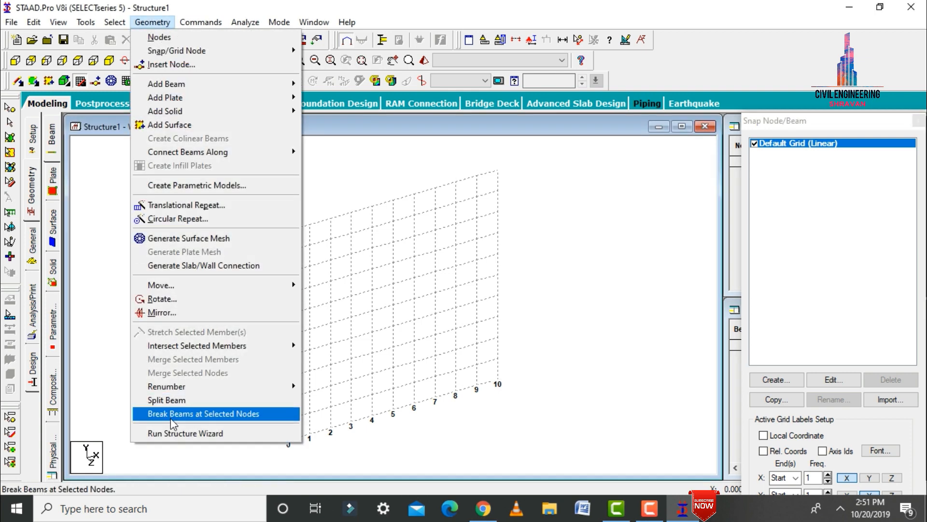
click(179, 432)
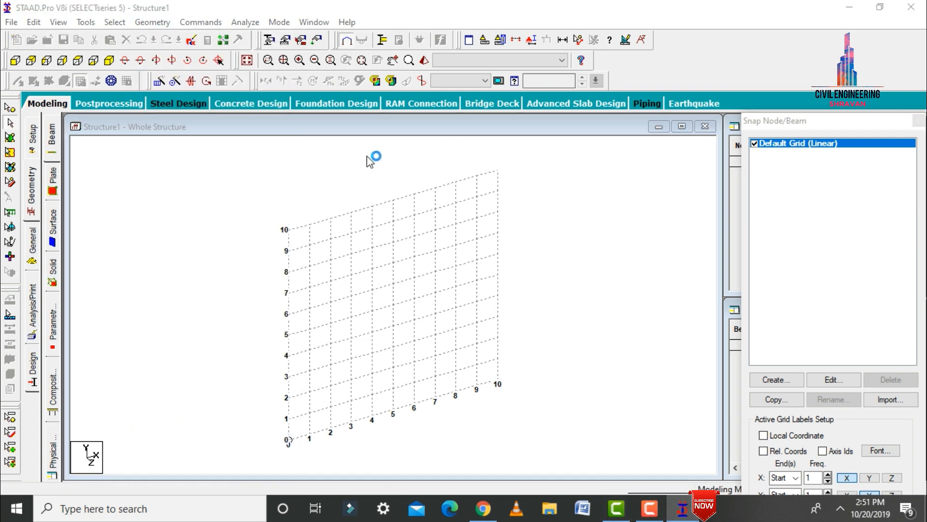
click(193, 173)
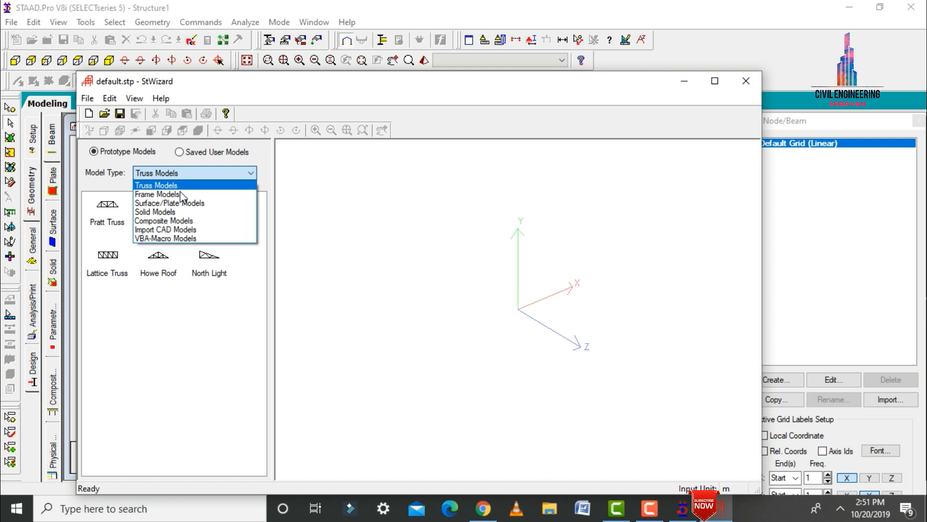
click(144, 198)
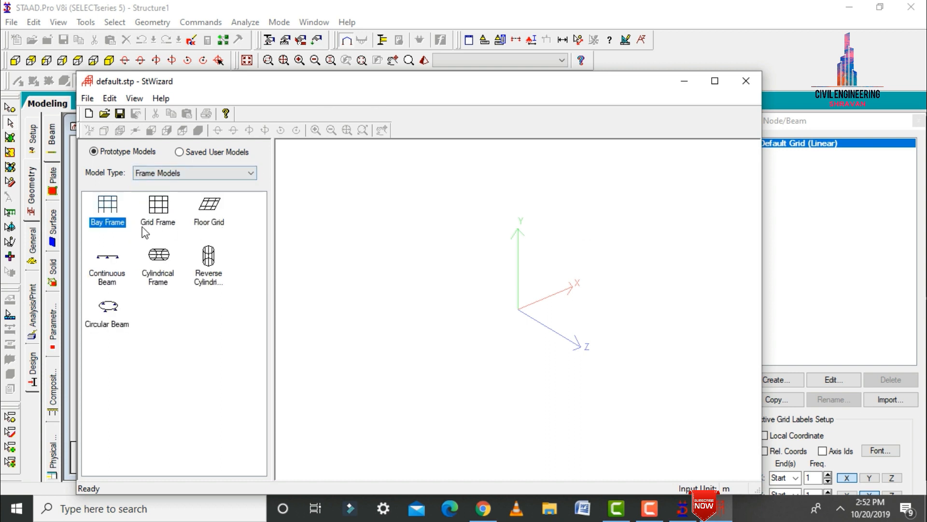
click(156, 216)
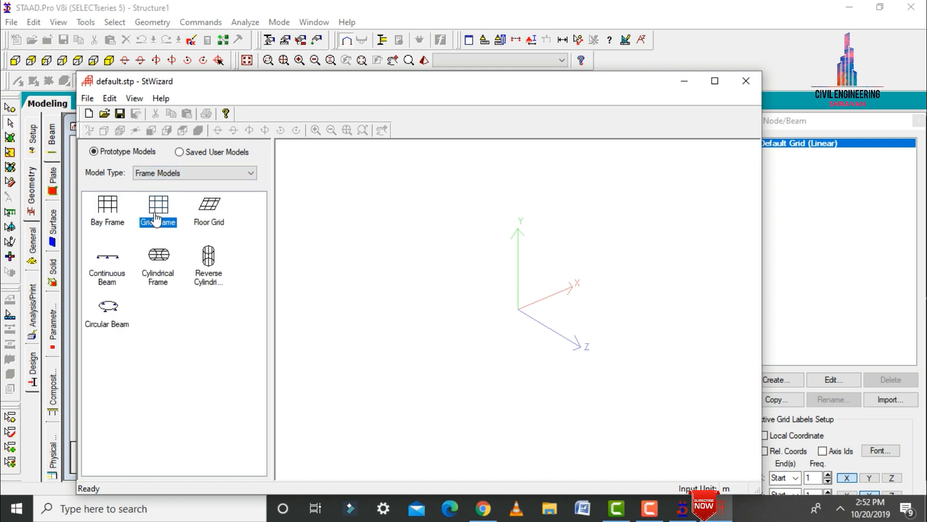
double_click(156, 217)
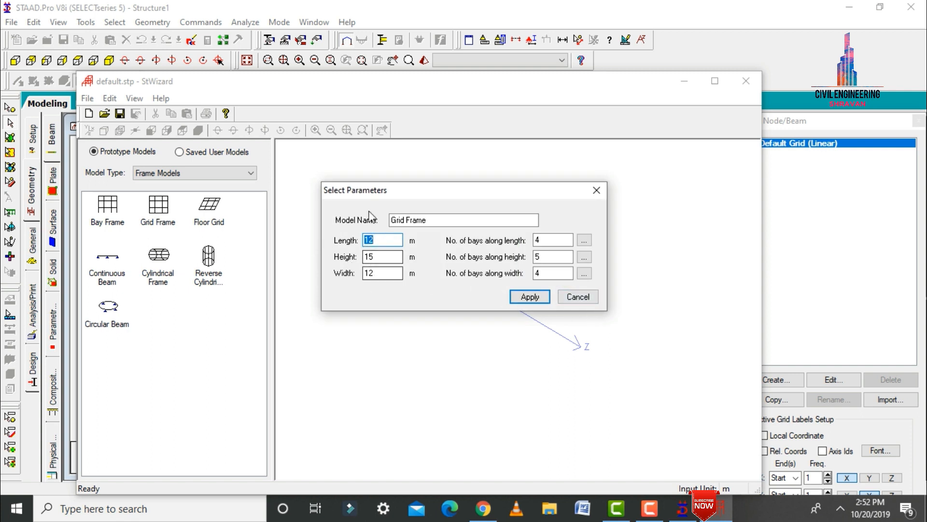
click(577, 298)
- Set the Structure Wizard's length units to centimeters
click(92, 101)
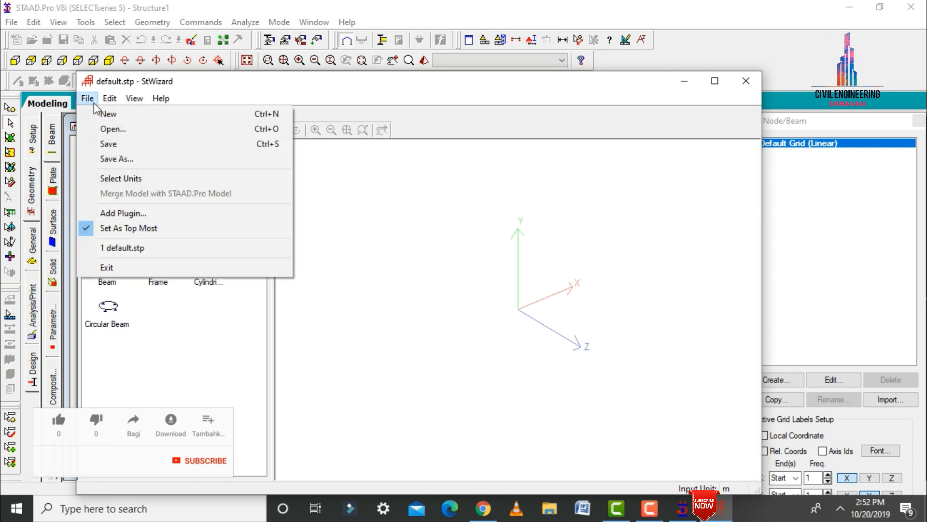
click(138, 178)
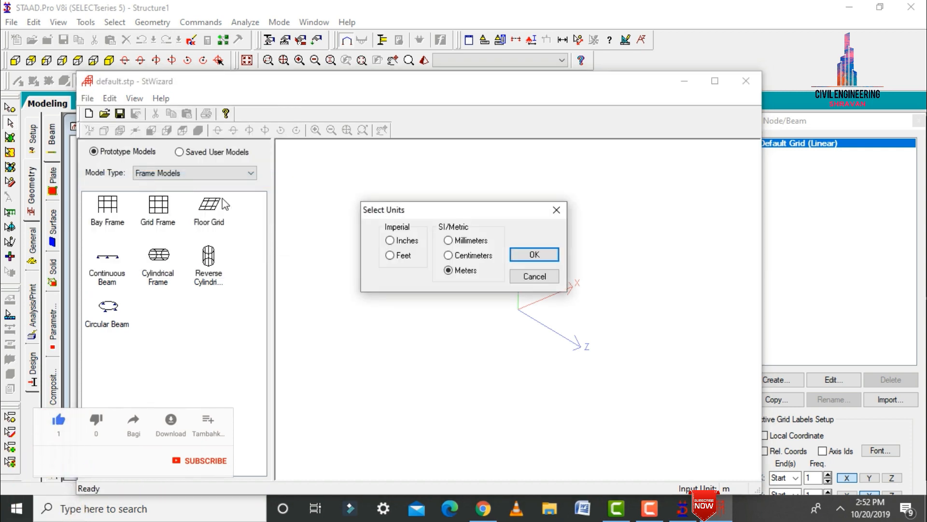
click(448, 255)
click(533, 254)
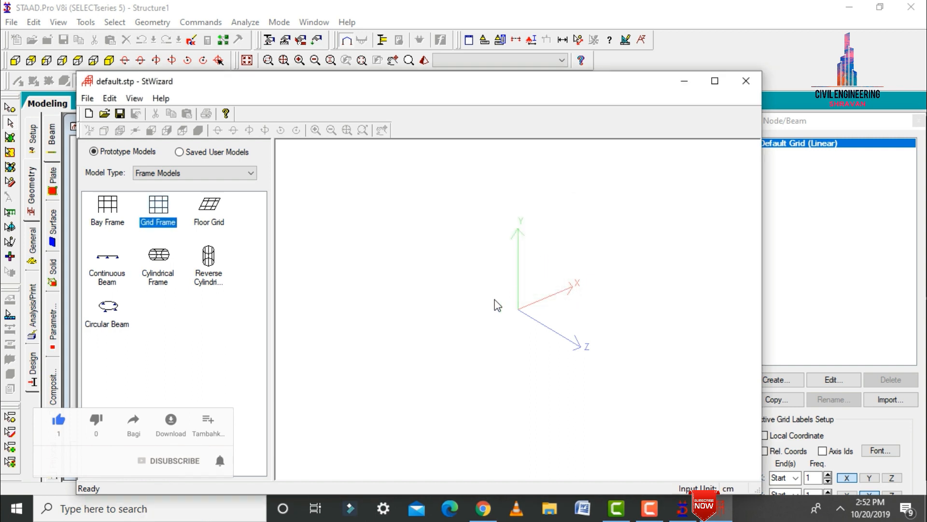
- Generate a Grid Frame with length 900 cm, height 0, width 900 cm, and 3 bays along length, 0 along height, 3 along width
double_click(157, 209)
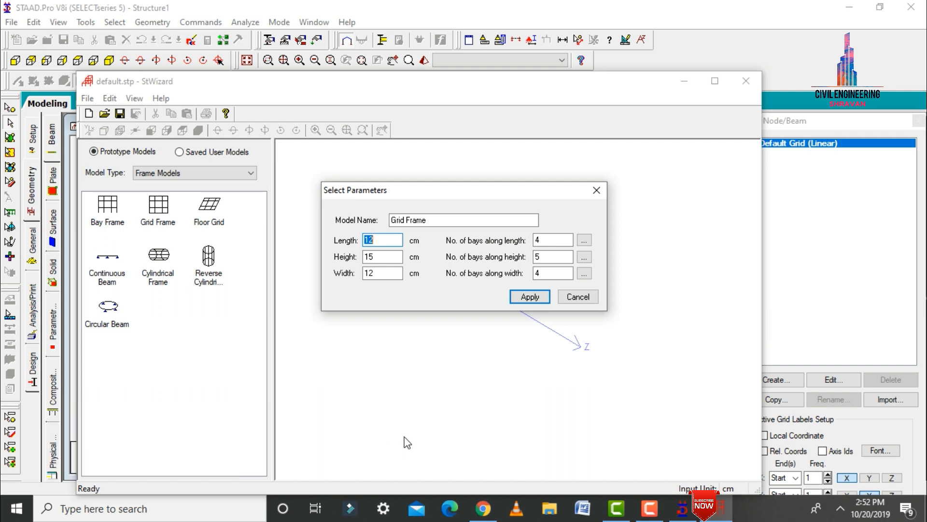
text(900)
key(Tab)
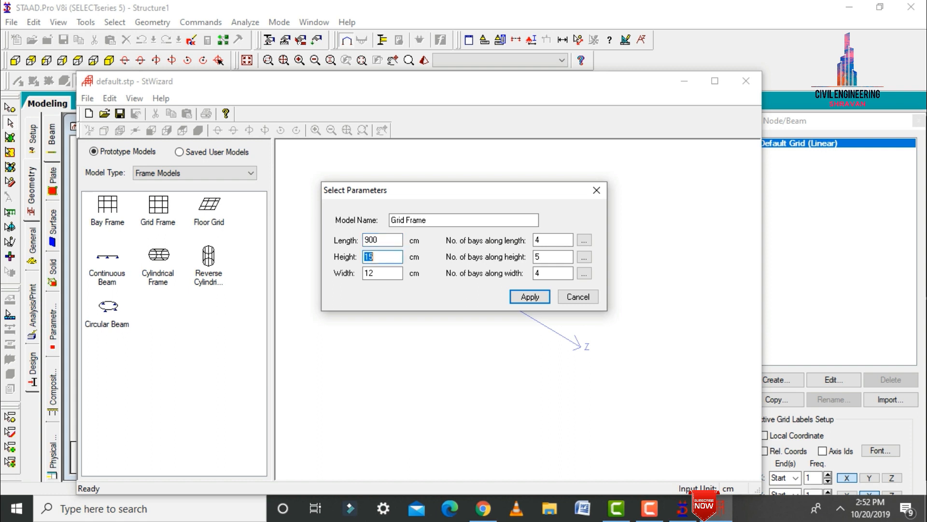
key(Tab)
key(Tab)
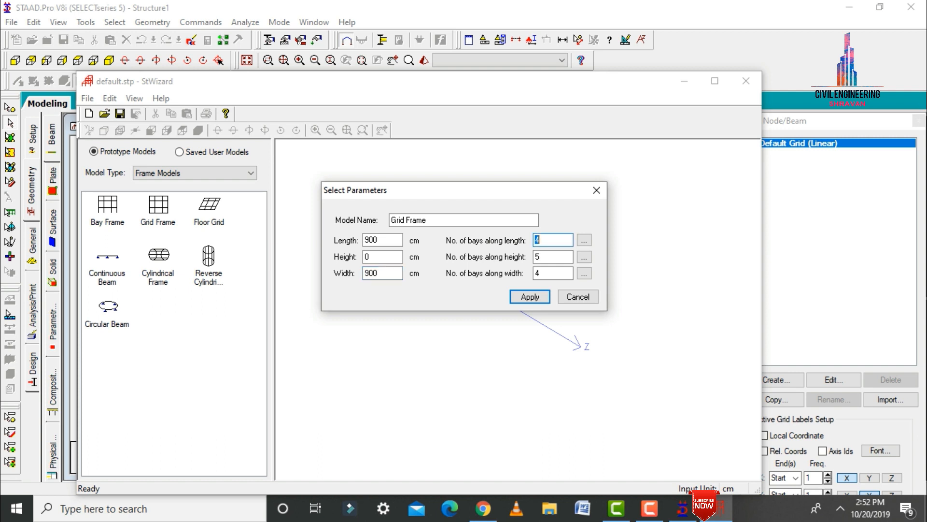
key(Tab)
text(0)
key(Tab)
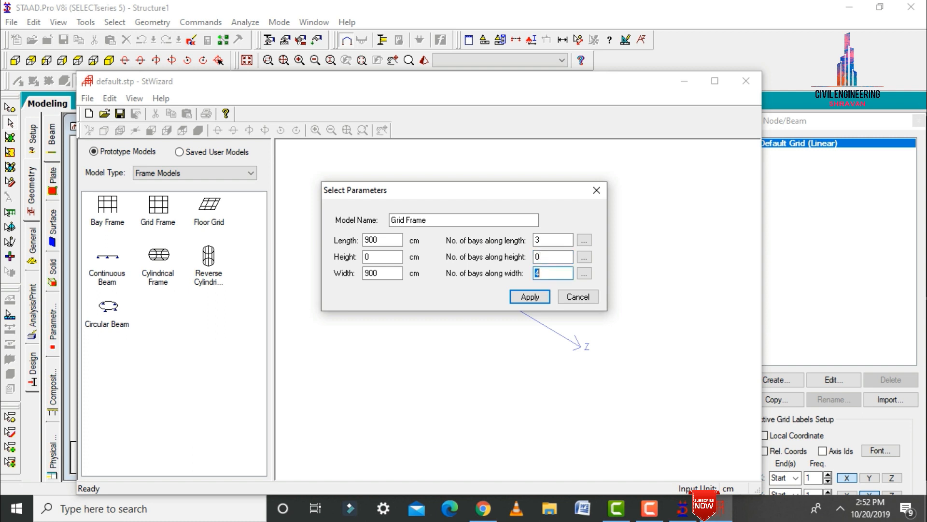
key(Return)
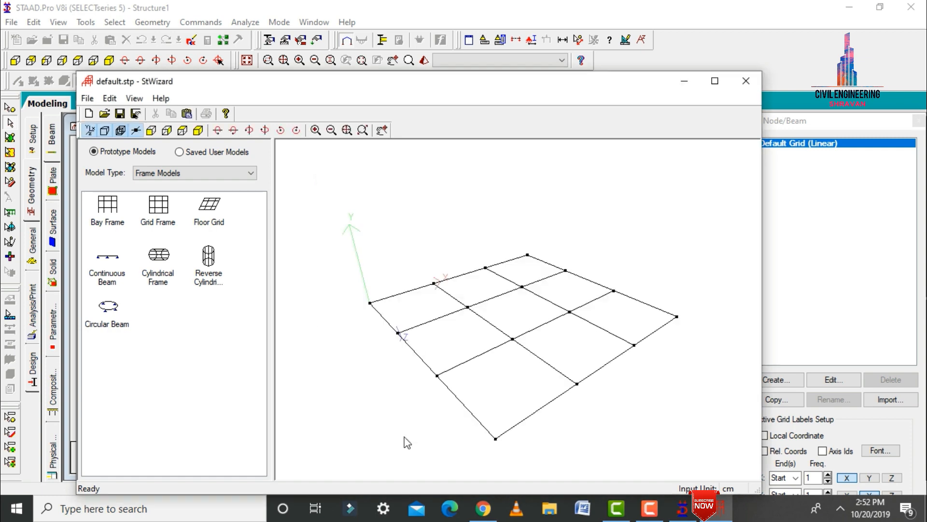
- Transfer the grid frame into the structure at X, Y, Z offsets of 0 cm and hide the snap grid
drag(636, 297, 636, 316)
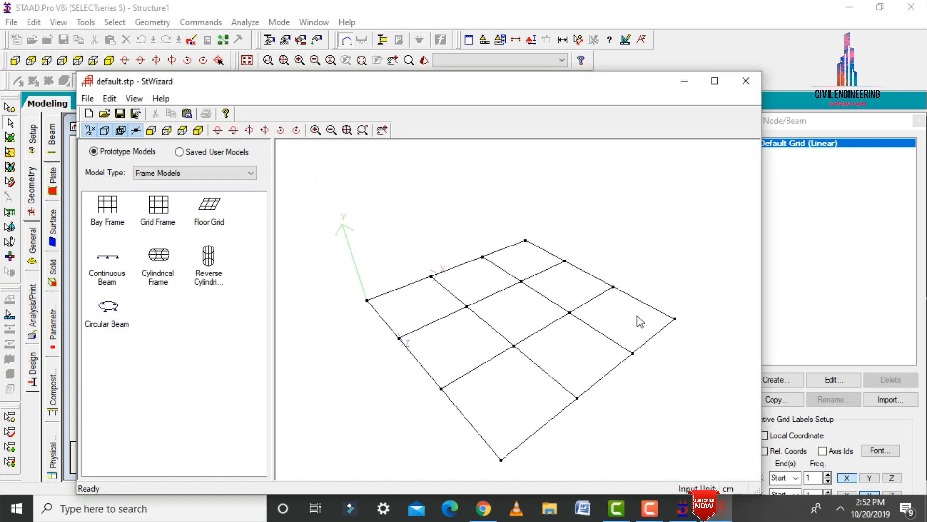
click(746, 80)
click(518, 286)
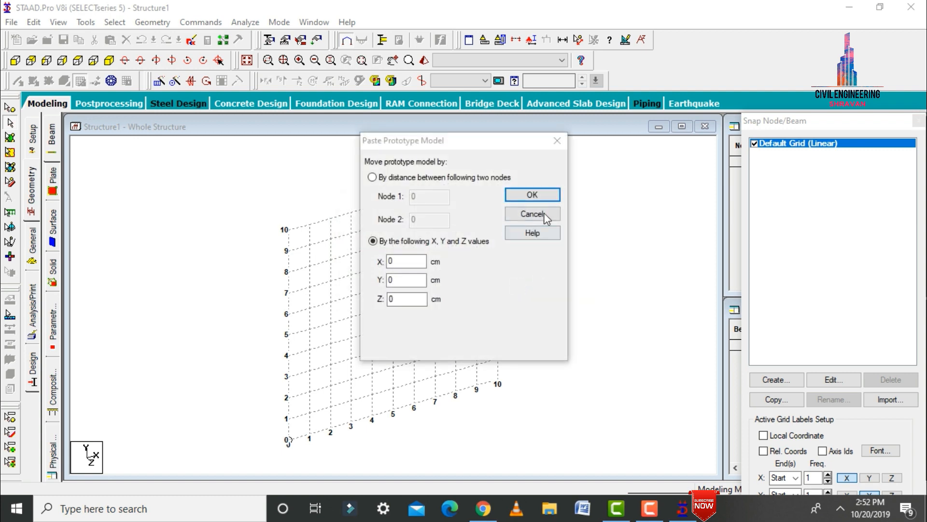
click(537, 196)
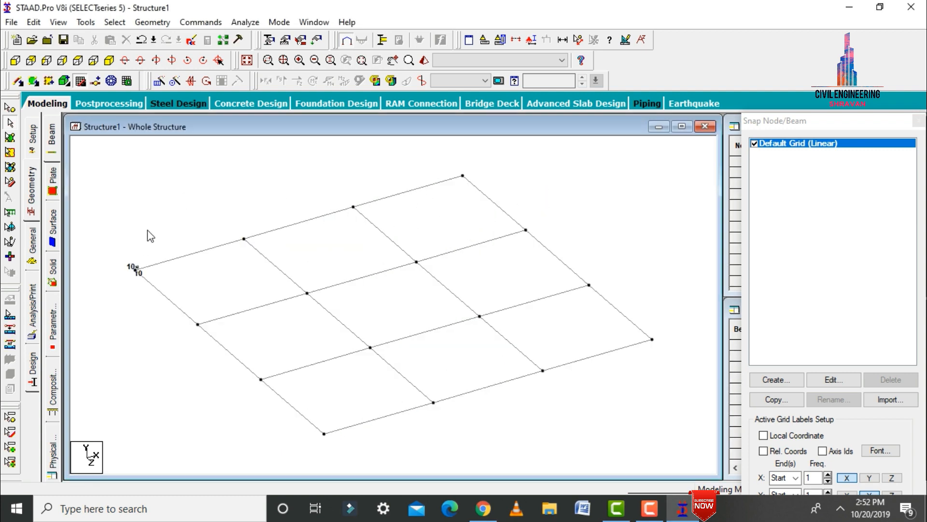
click(80, 81)
- Check the geometry and length of the beam between nodes 1 and 2
double_click(173, 259)
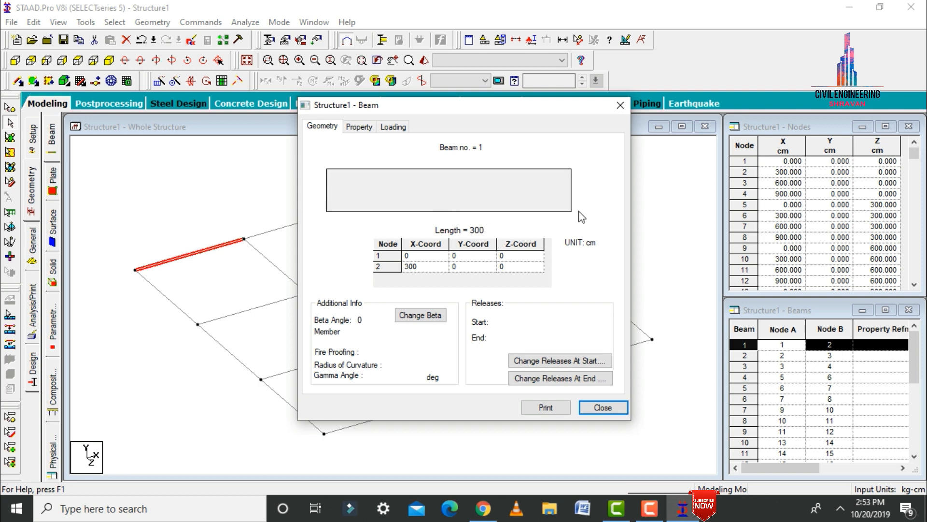
click(620, 105)
click(666, 273)
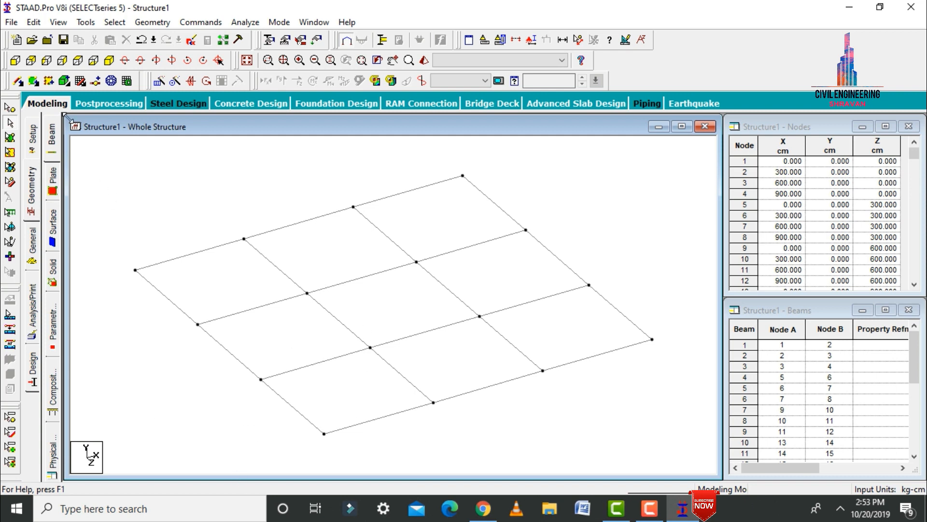
- Add a four-noded plate in the corner bay at the origin, through nodes 1, 2, 6 and 5
click(33, 82)
click(135, 270)
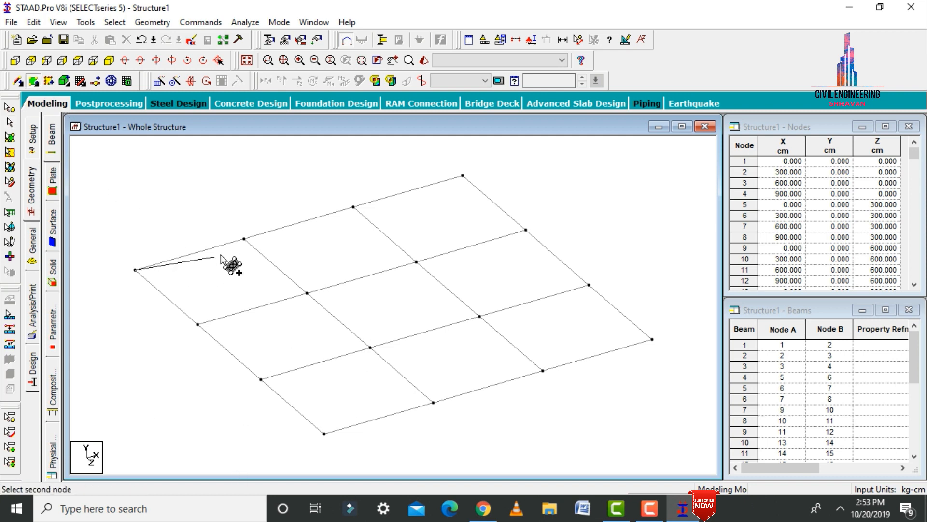
click(244, 239)
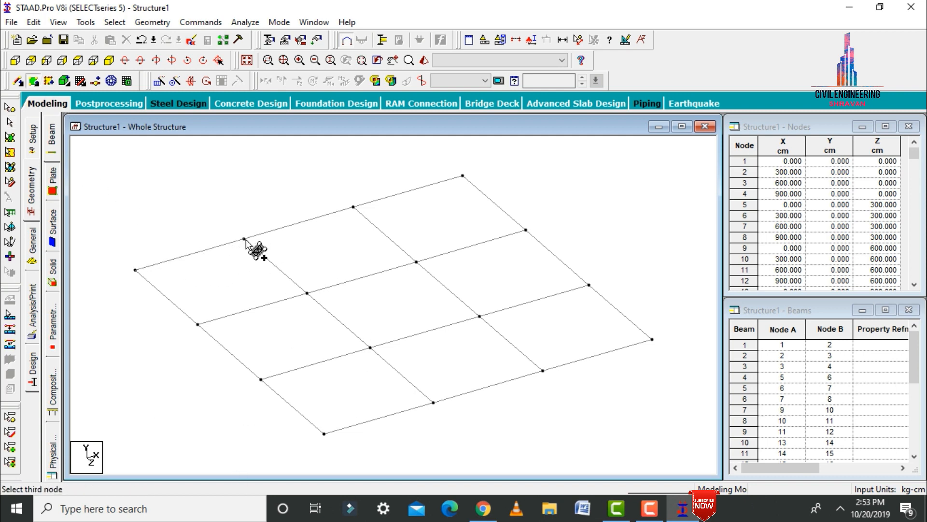
click(308, 293)
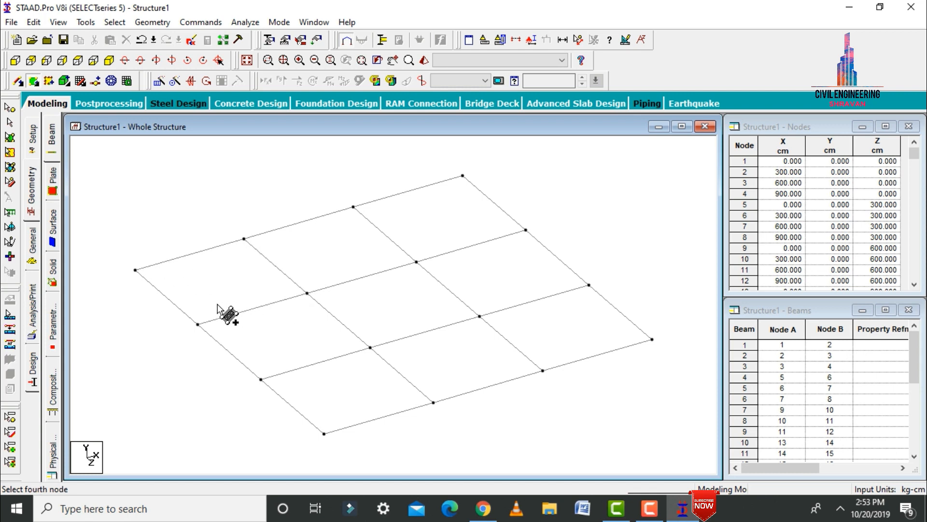
click(198, 325)
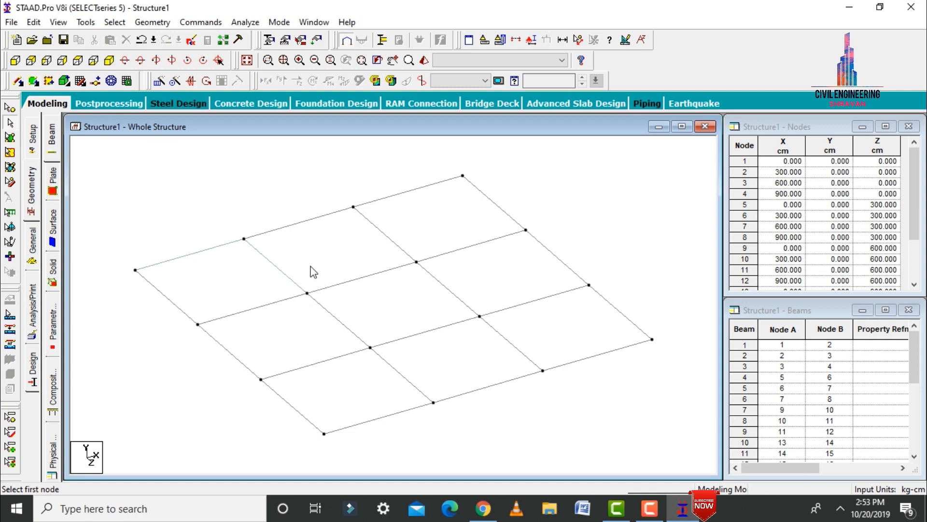
- Select the corner plate and translationally repeat it along X in 2 steps with 300 cm spacing
click(10, 137)
click(232, 292)
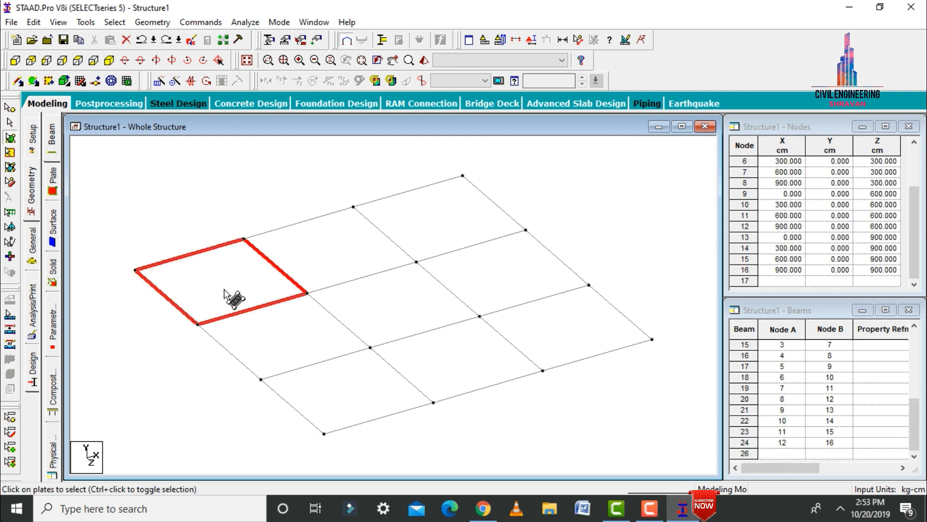
click(159, 80)
drag(476, 304, 446, 315)
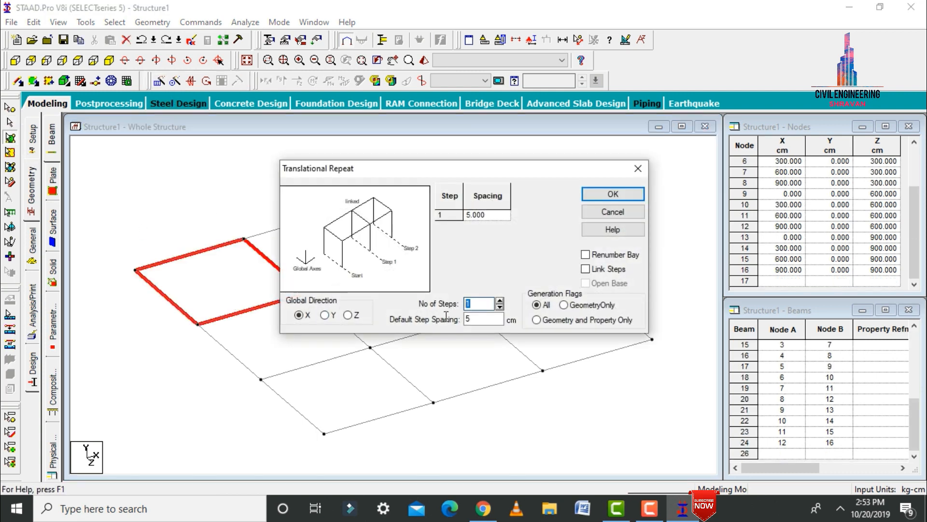
text(2)
key(Tab)
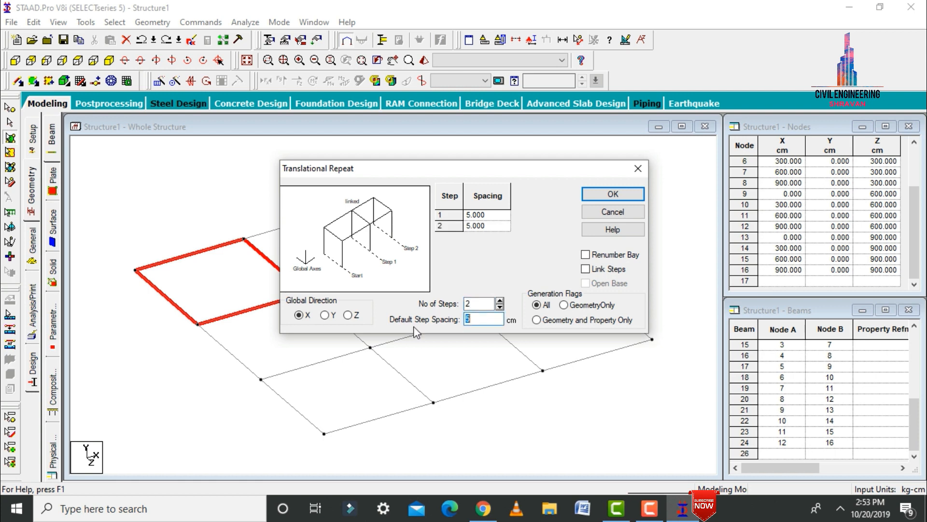
text(300)
click(600, 197)
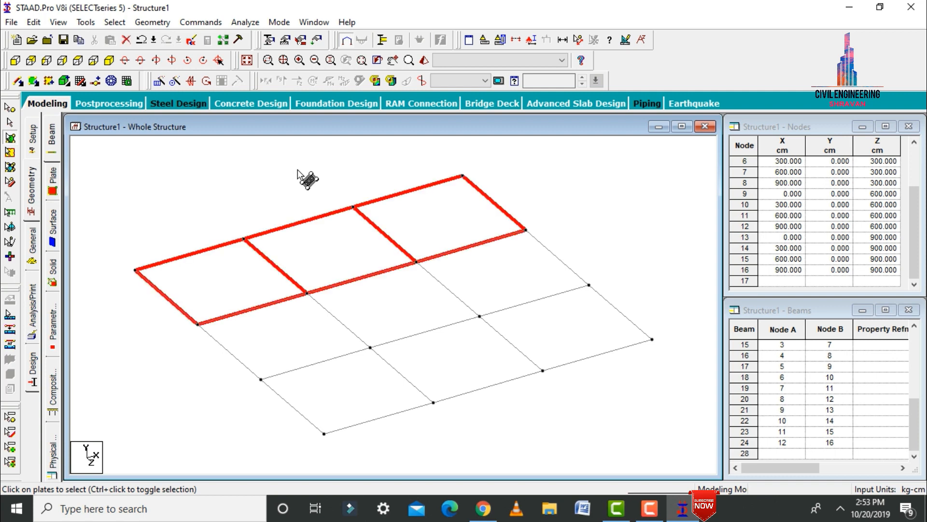
- Translationally repeat the row of three plates along Z in 2 steps with 300 cm spacing, and clear the plate selection
click(159, 81)
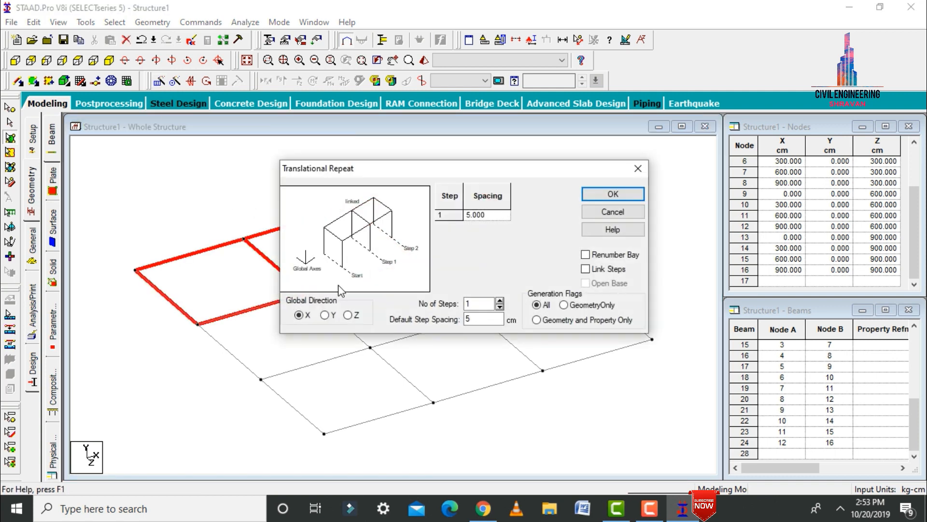
click(356, 315)
double_click(484, 304)
text(2)
key(Tab)
text(3)
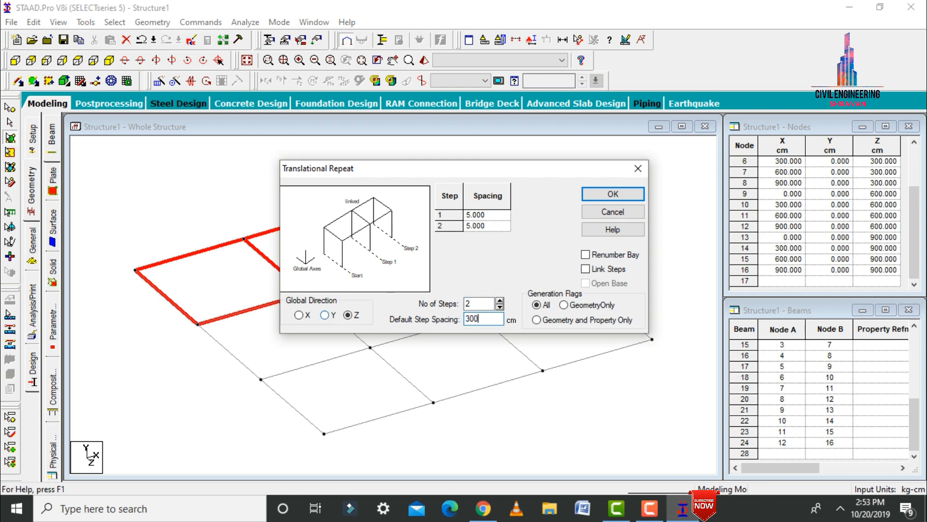
text(00)
click(598, 195)
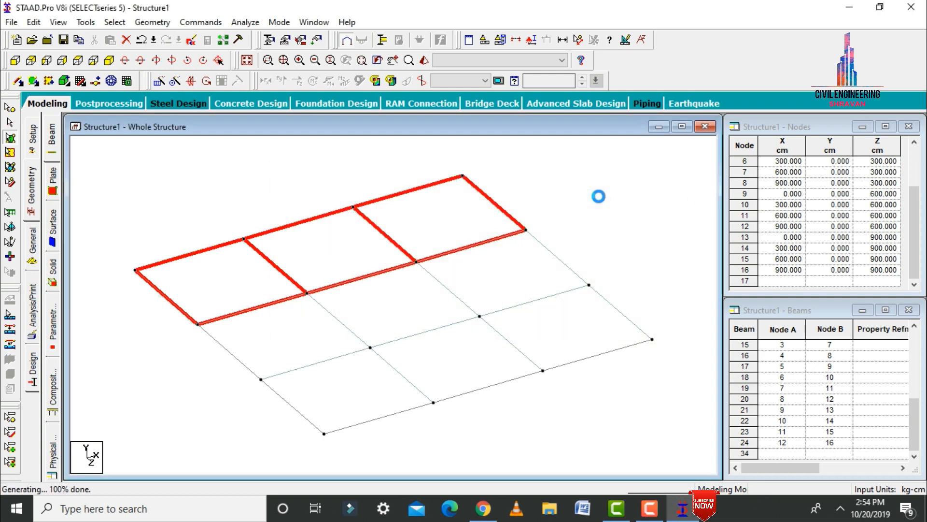
key(ctrl+a)
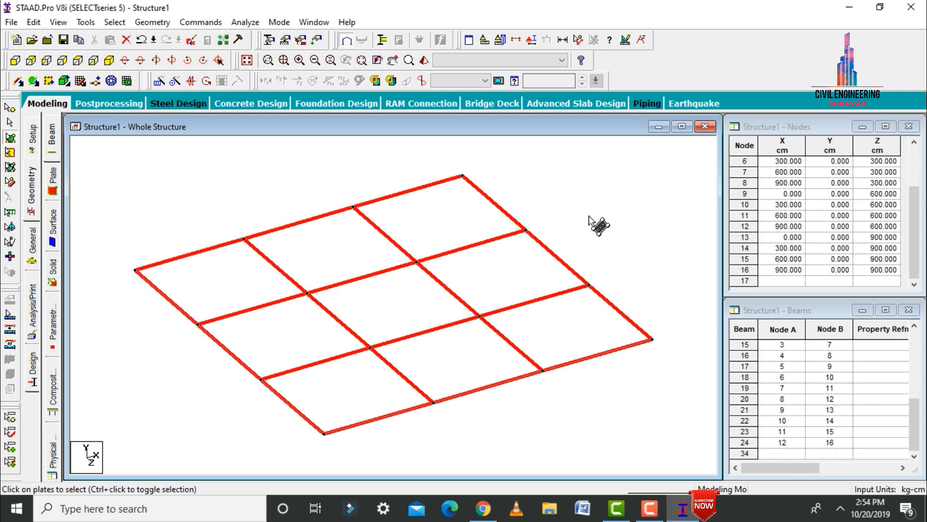
click(587, 222)
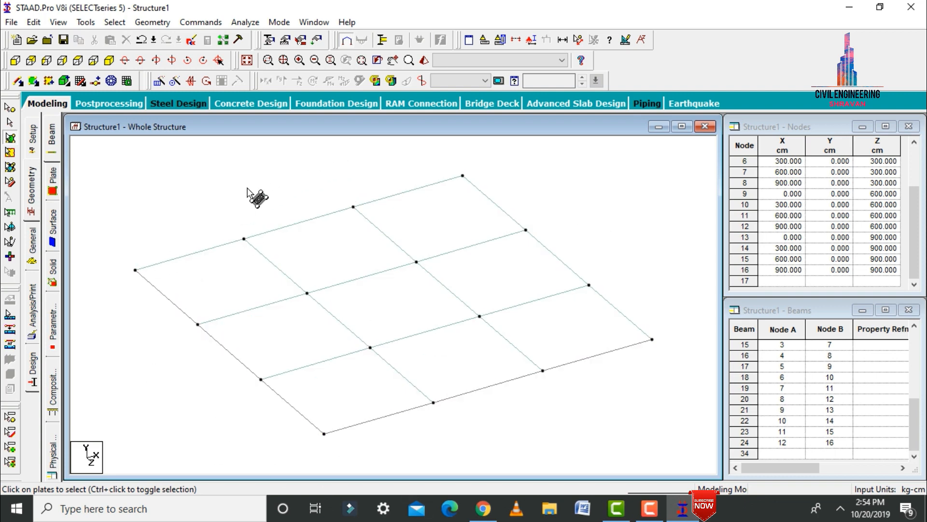
- Inspect the slab model in the 3D rendered view by rotating it, and return to the modeling view
key(Escape)
click(424, 60)
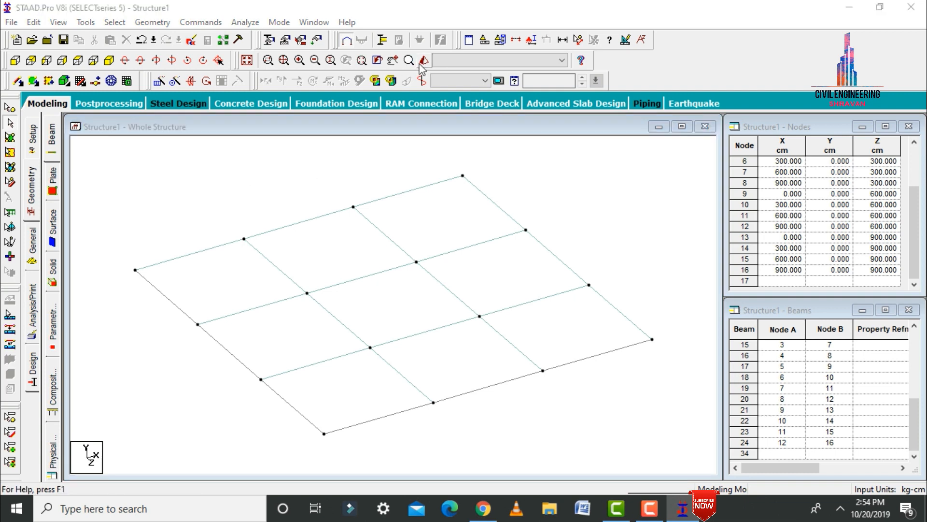
click(834, 180)
drag(528, 286, 502, 245)
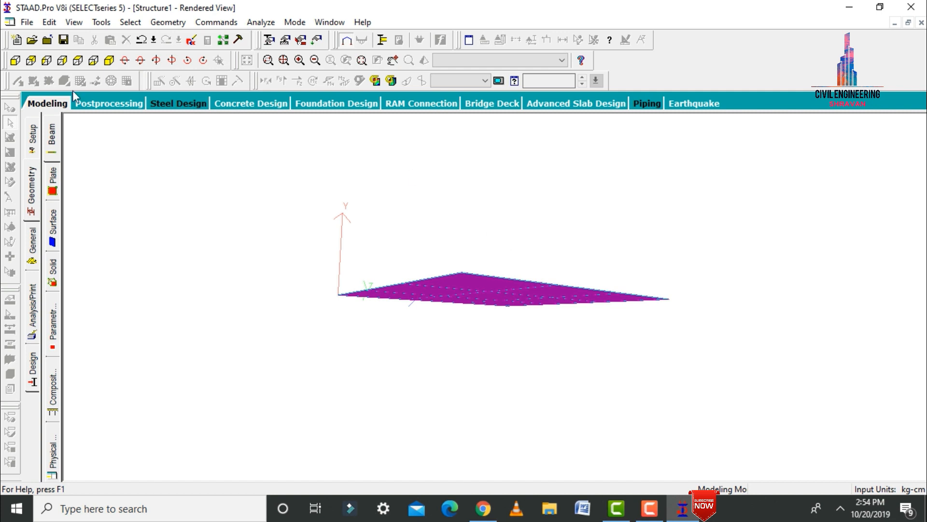
click(46, 104)
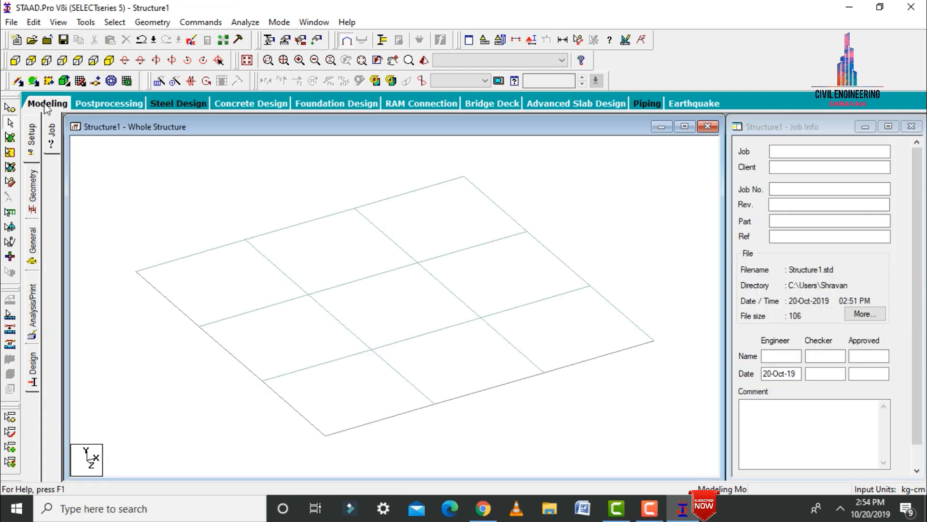
- Define a rectangular concrete section with YD 23 cm and ZD 23 cm
click(33, 257)
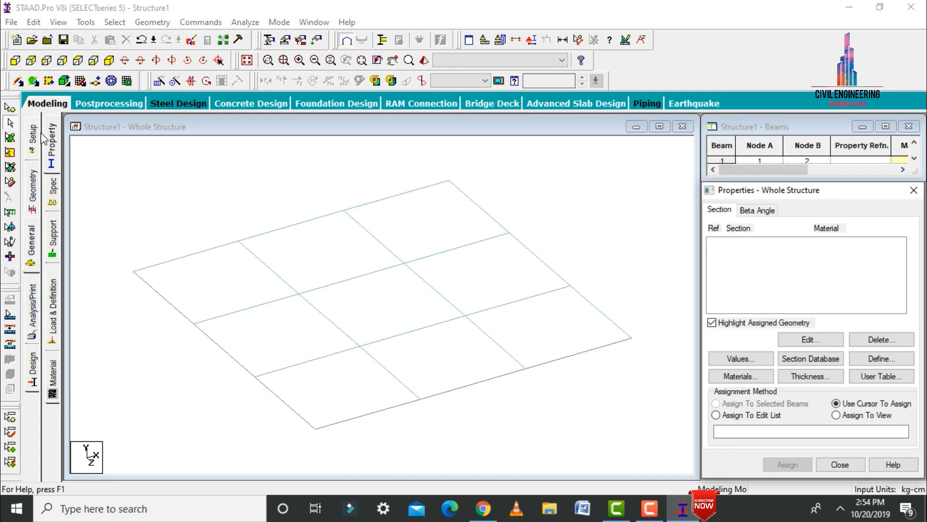
click(899, 357)
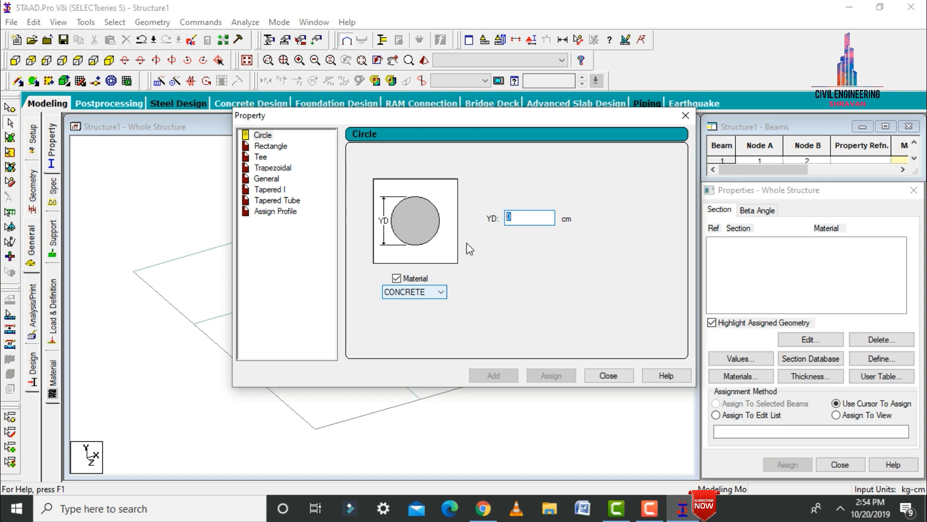
click(269, 147)
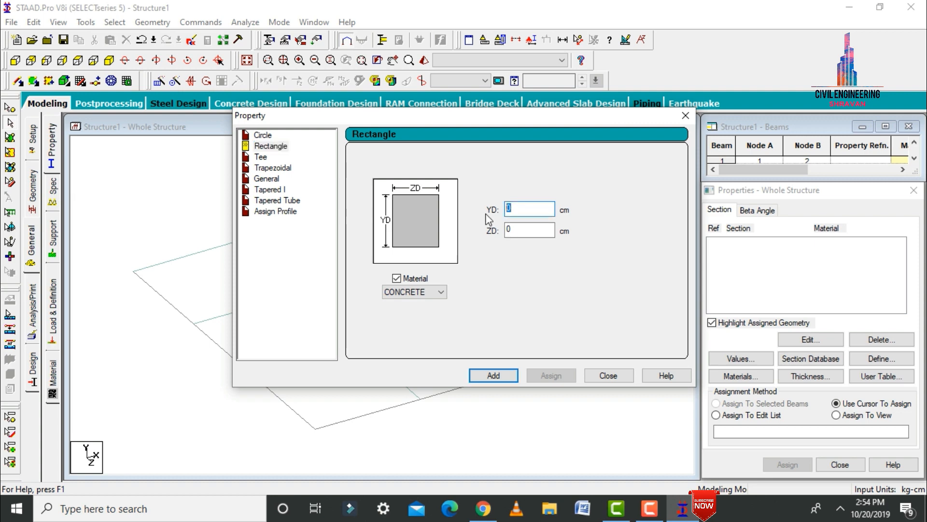
text(23)
key(Tab)
text(23)
click(494, 376)
click(608, 375)
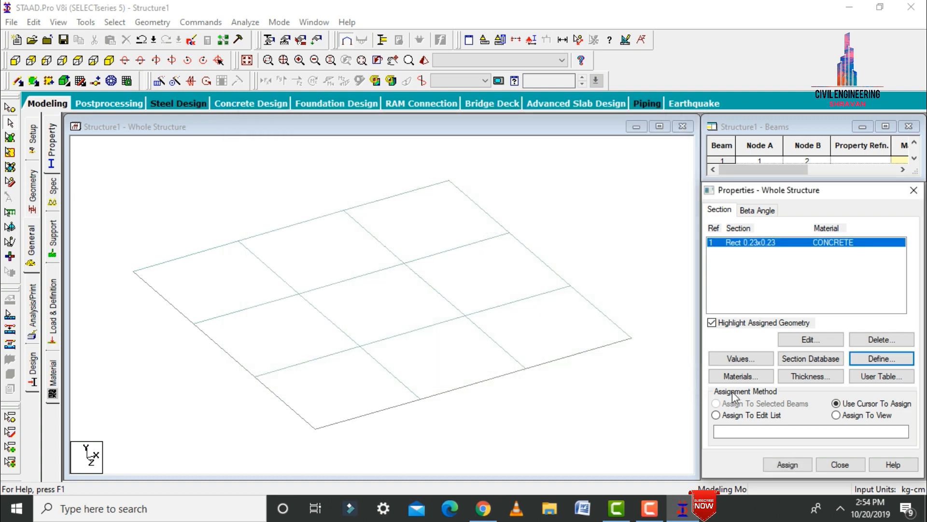
- Define a concrete plate element thickness of 12.5 cm at all four nodes
click(814, 381)
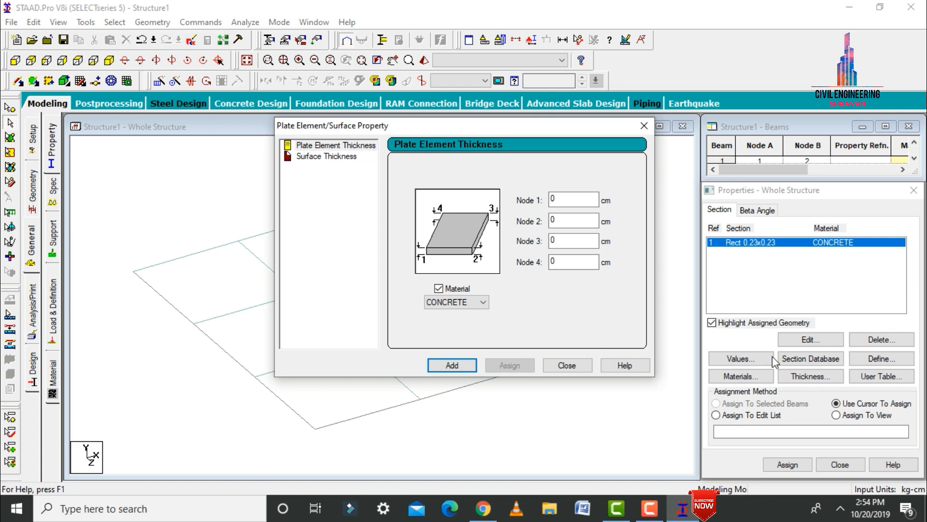
double_click(570, 202)
text(12.5)
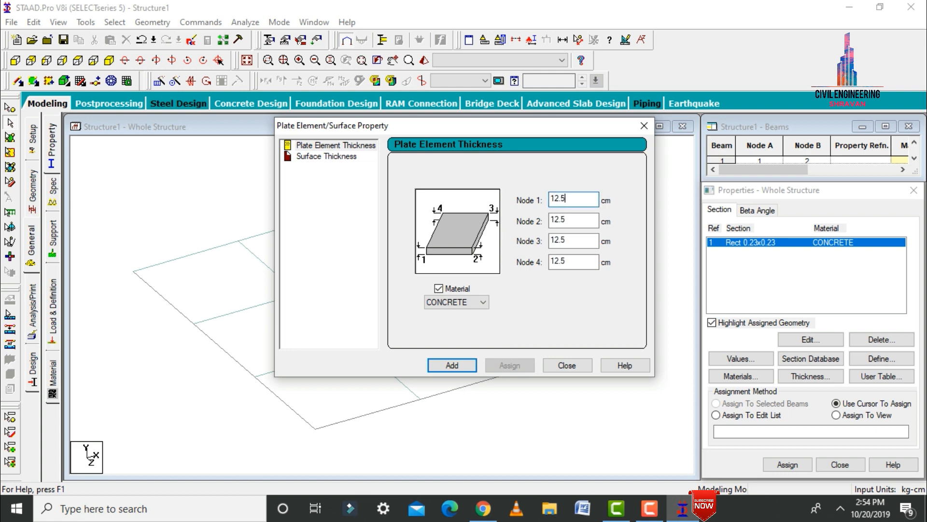
click(453, 367)
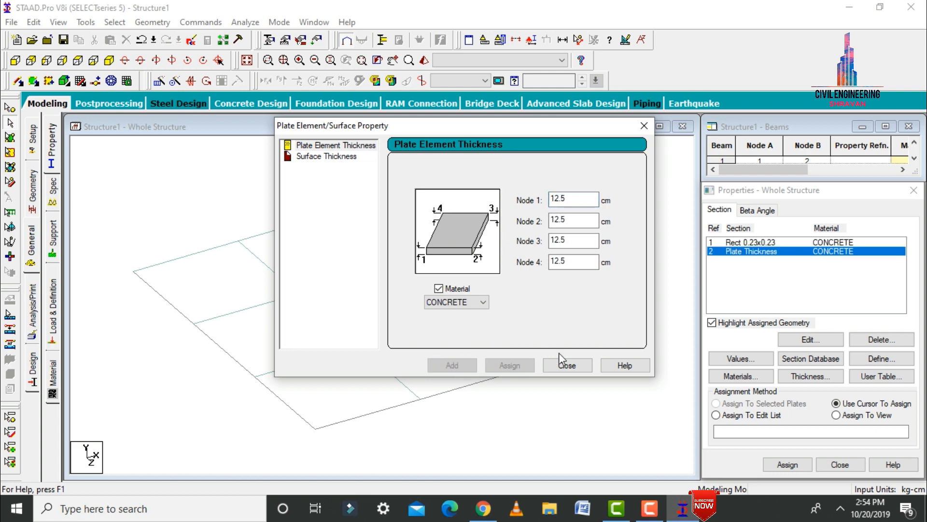
click(567, 365)
- Review the rectangular section's dimensions and assign the section to all beams in the view
click(764, 243)
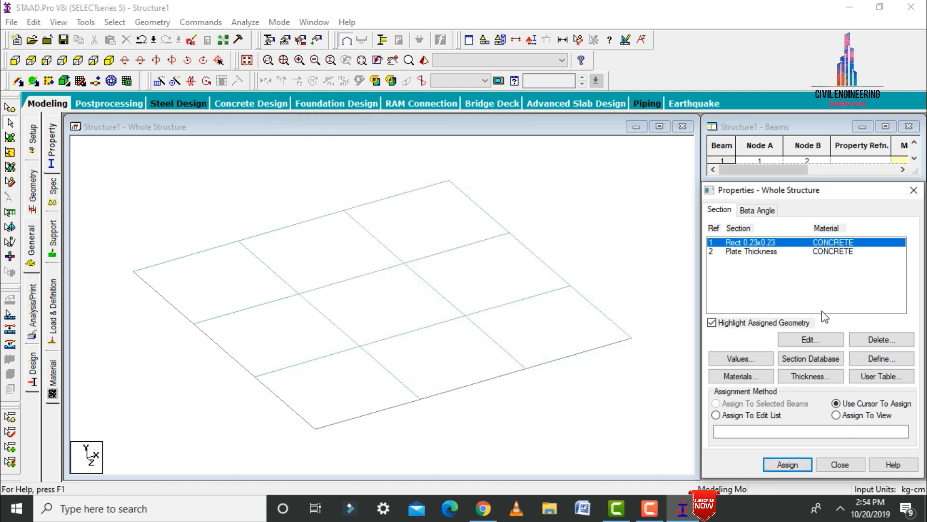
click(804, 340)
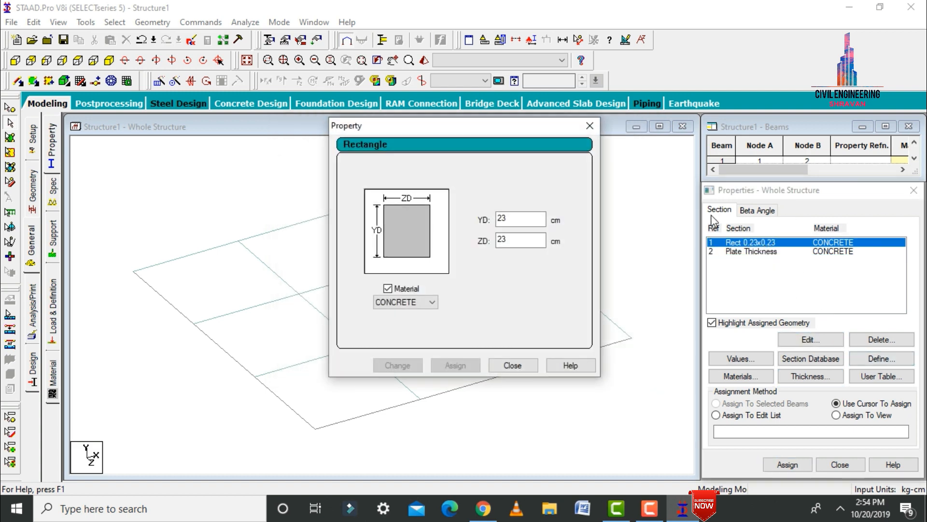
click(520, 366)
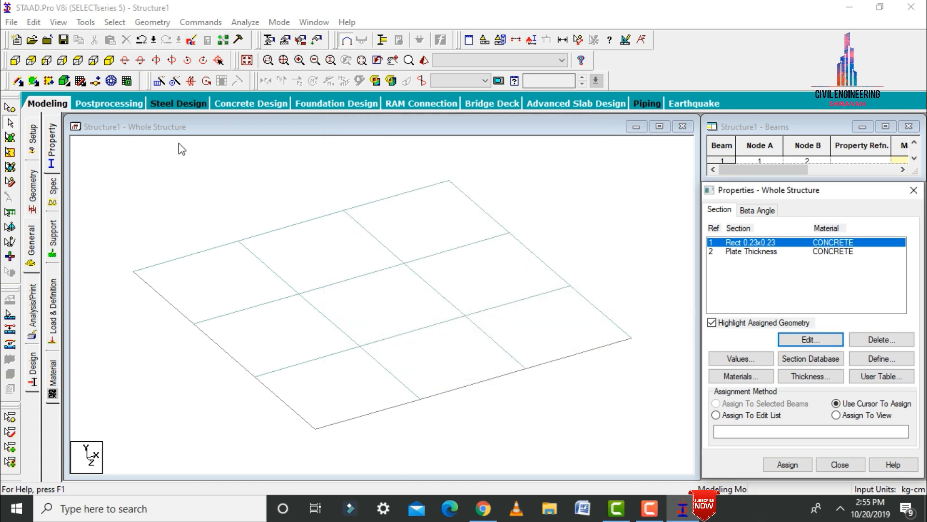
click(836, 415)
click(788, 464)
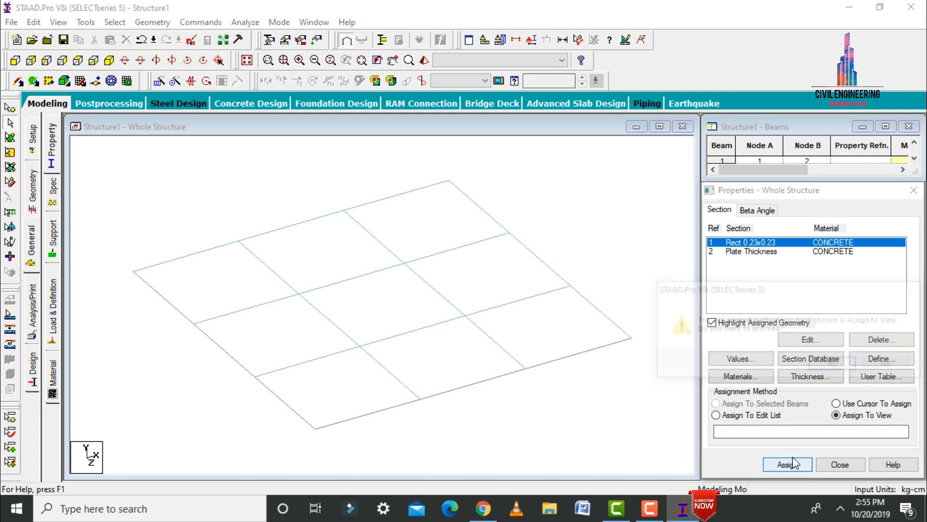
click(830, 369)
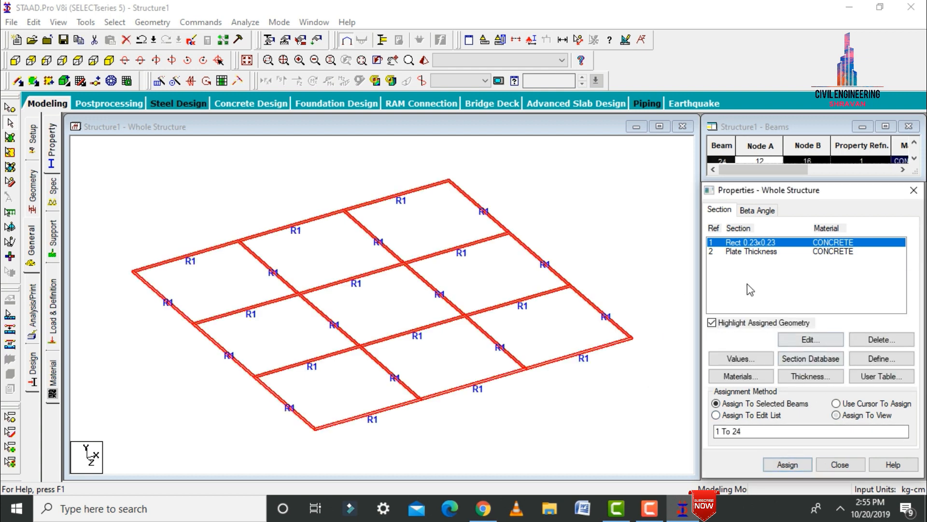
- Assign the plate thickness property to all plates in the view
click(836, 415)
click(787, 464)
click(837, 365)
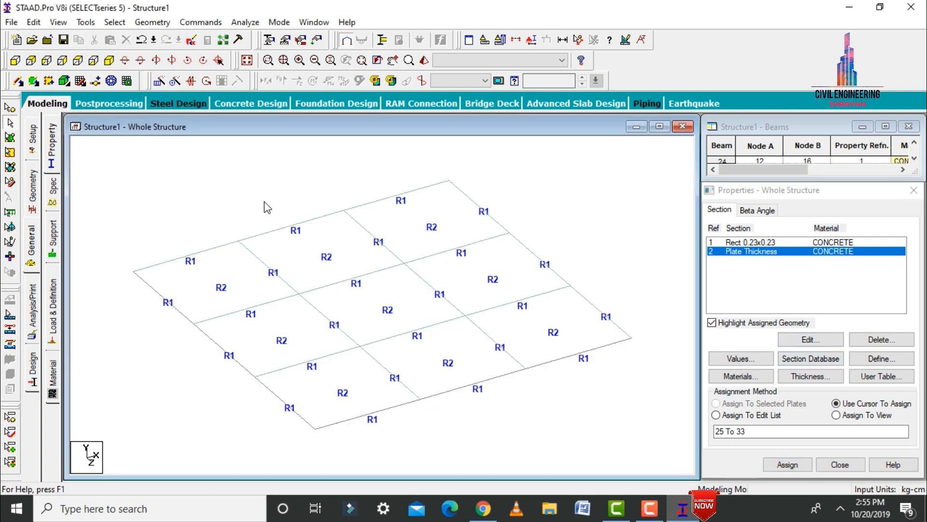
- Examine the beams and plates with their assigned properties in the 3D rendered view, and close that view
click(424, 60)
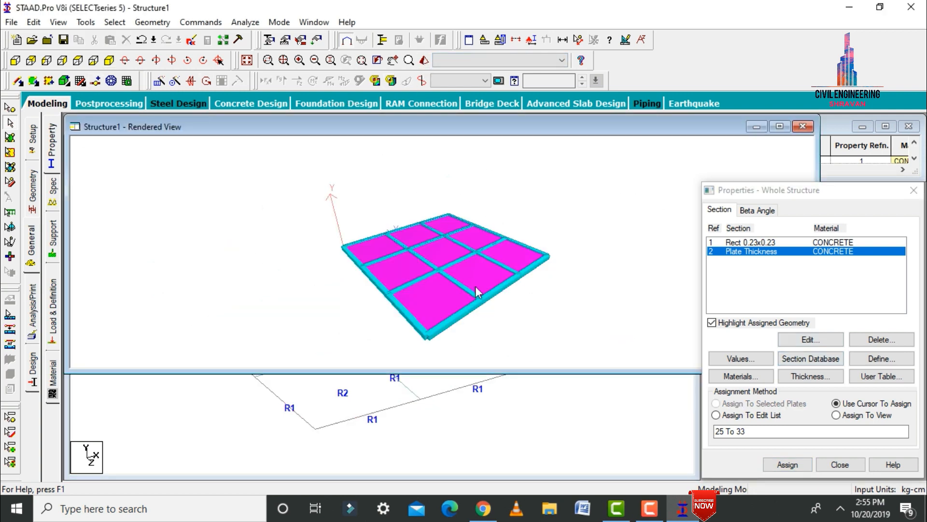
drag(474, 292, 562, 202)
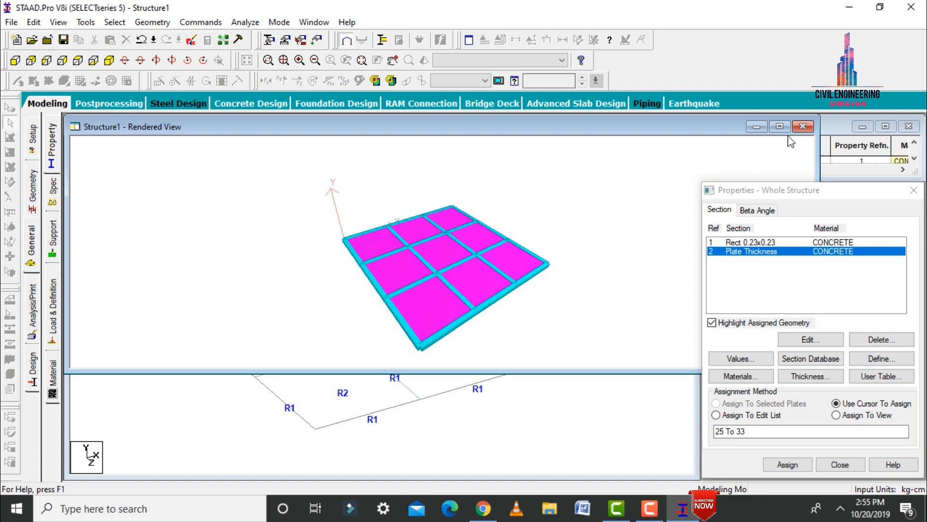
click(802, 127)
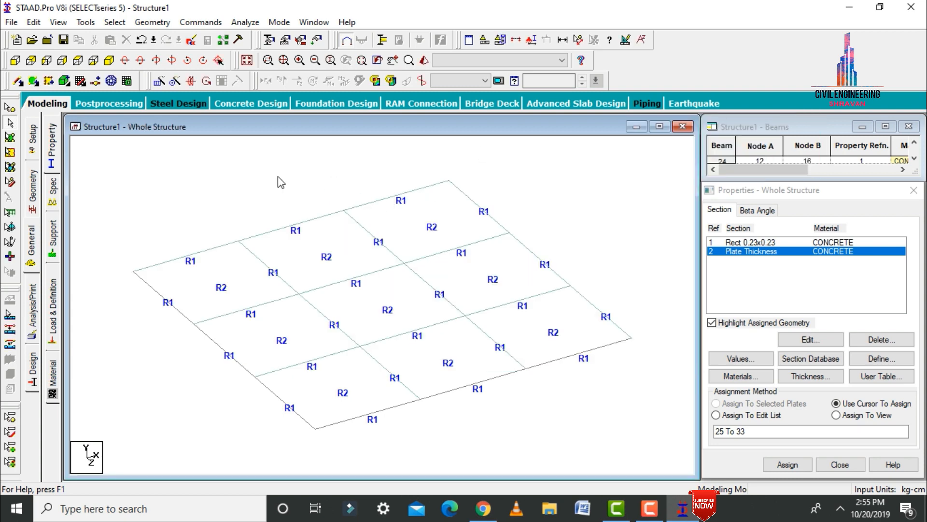
- Create a fixed support definition and make it the active support
click(52, 255)
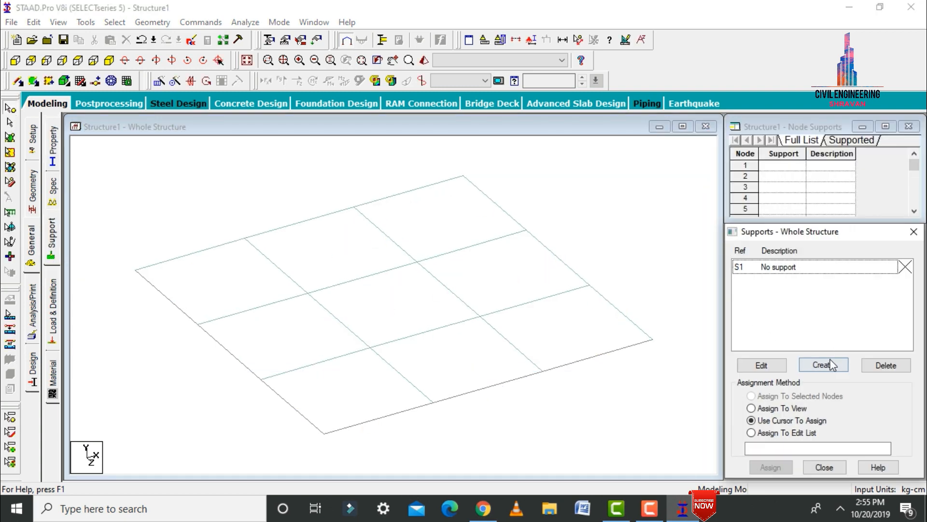
click(832, 365)
click(728, 479)
click(779, 282)
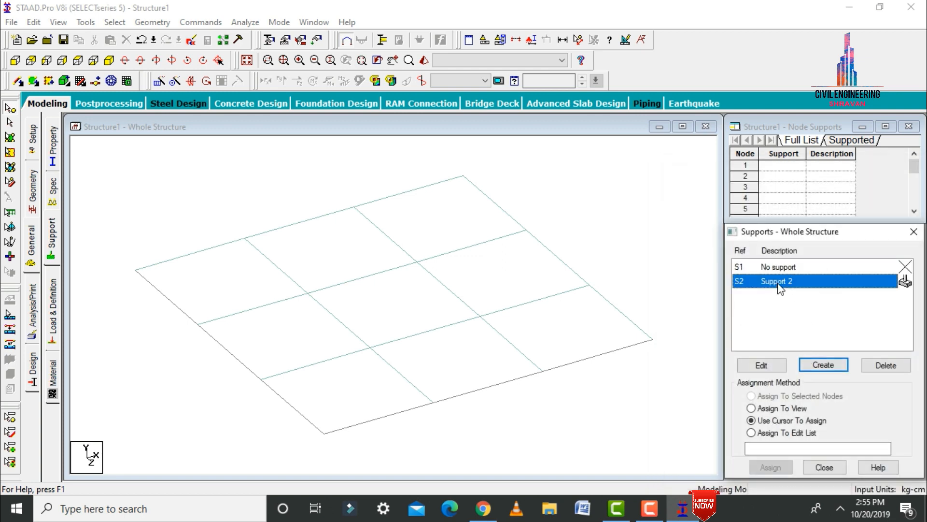
- Select all perimeter and interior nodes of the grid in plan view, assign the fixed support to them, and restore the isometric view
click(78, 61)
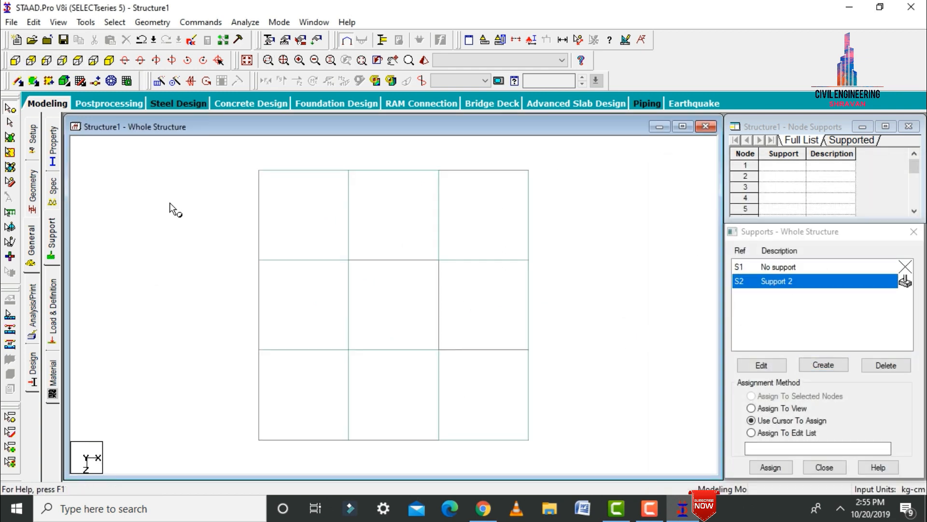
drag(228, 163, 554, 185)
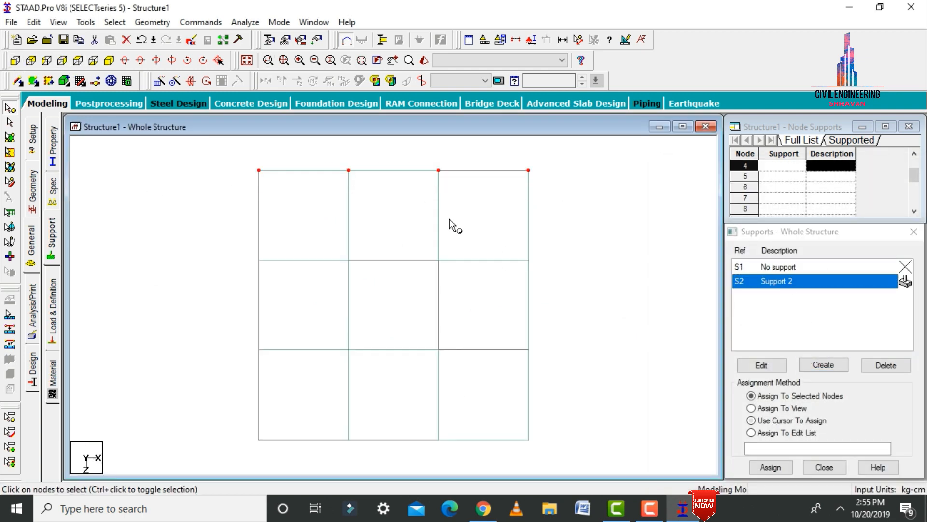
ctrl+drag(236, 234, 278, 457)
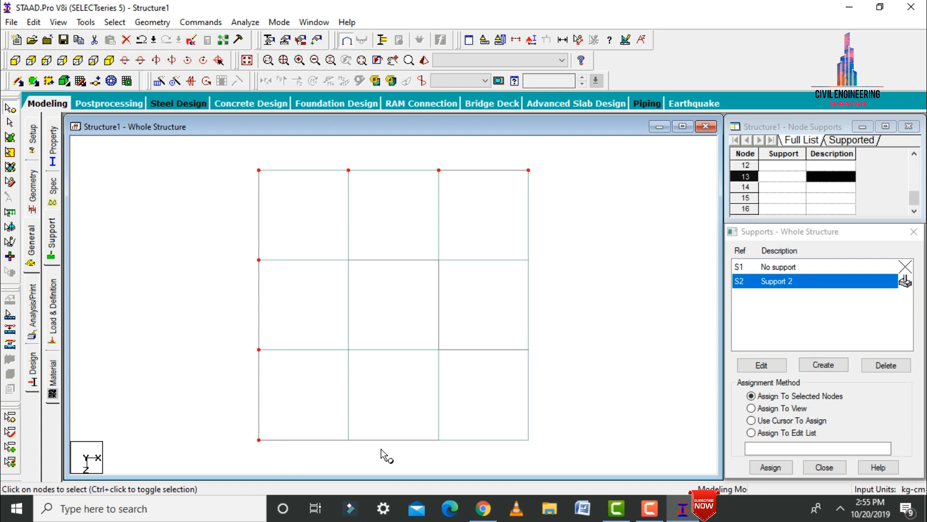
ctrl+drag(563, 466, 334, 437)
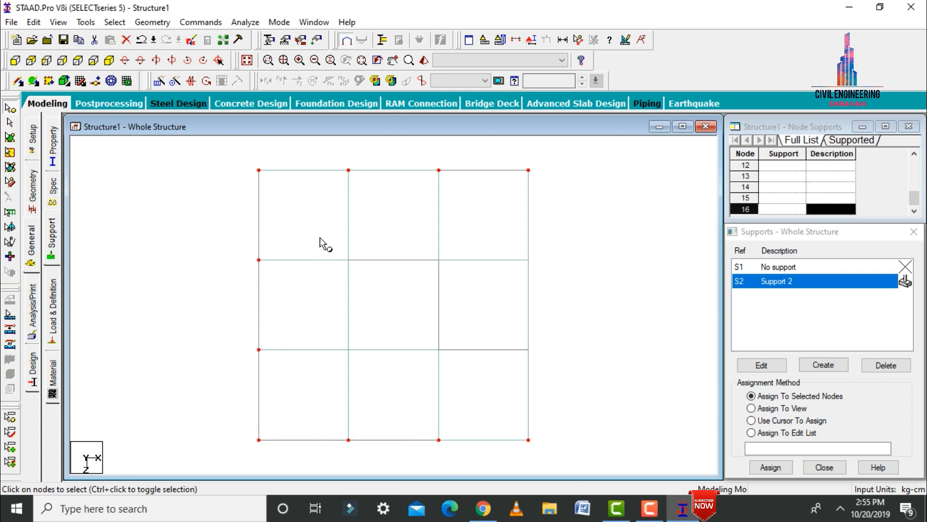
ctrl+drag(321, 227, 541, 361)
click(773, 468)
click(830, 387)
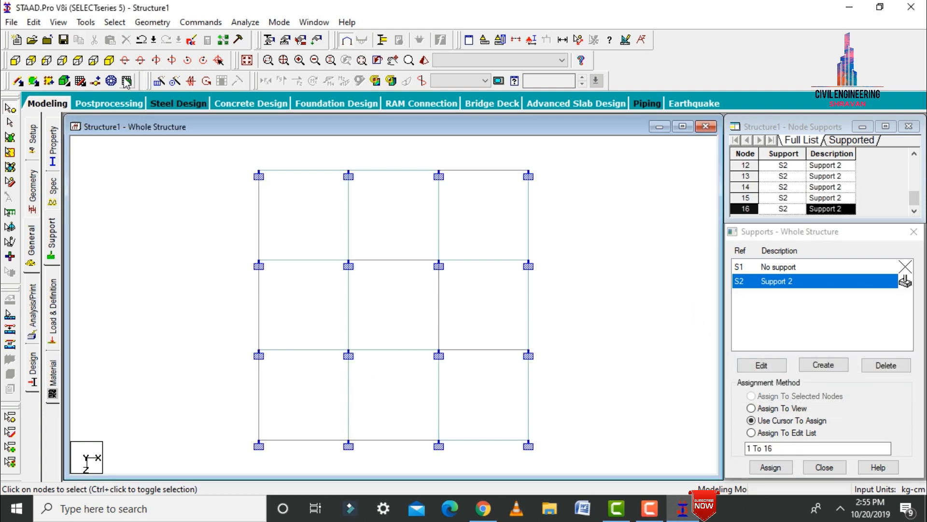
click(109, 60)
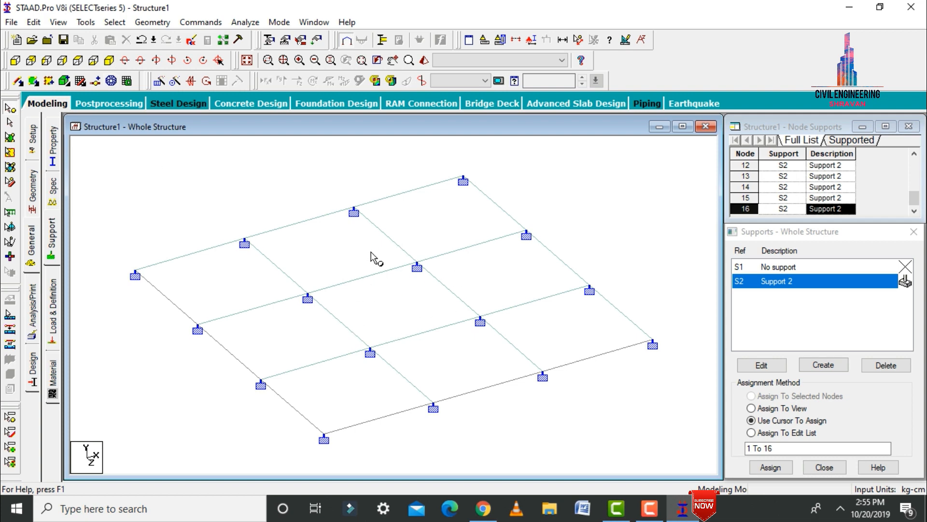
- Add primary load case 1 with loading type Dead and the title DL
click(54, 301)
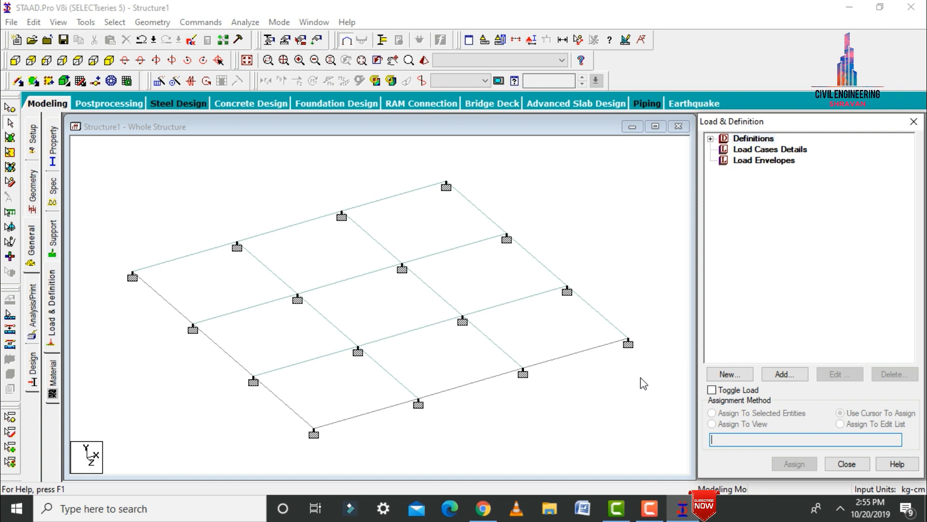
click(774, 151)
click(785, 374)
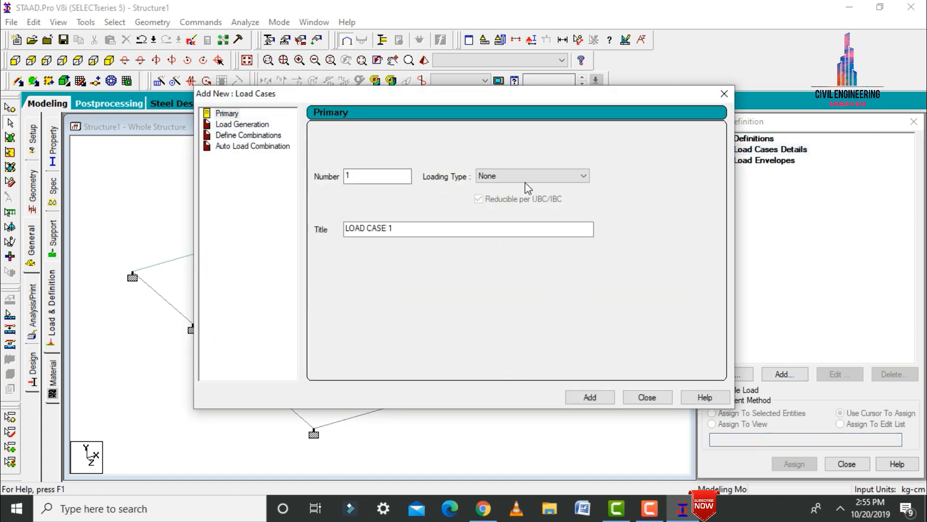
click(525, 180)
click(502, 188)
drag(409, 227, 271, 232)
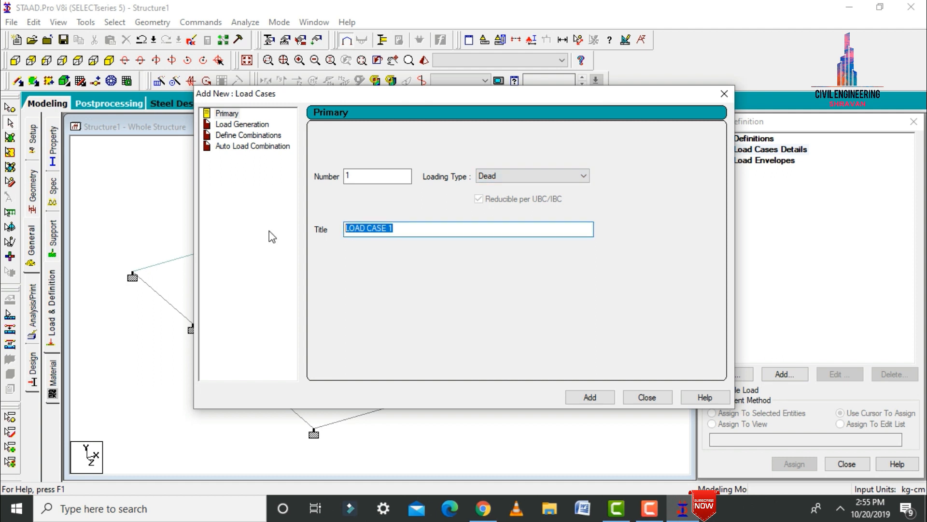
text(DL)
key(Return)
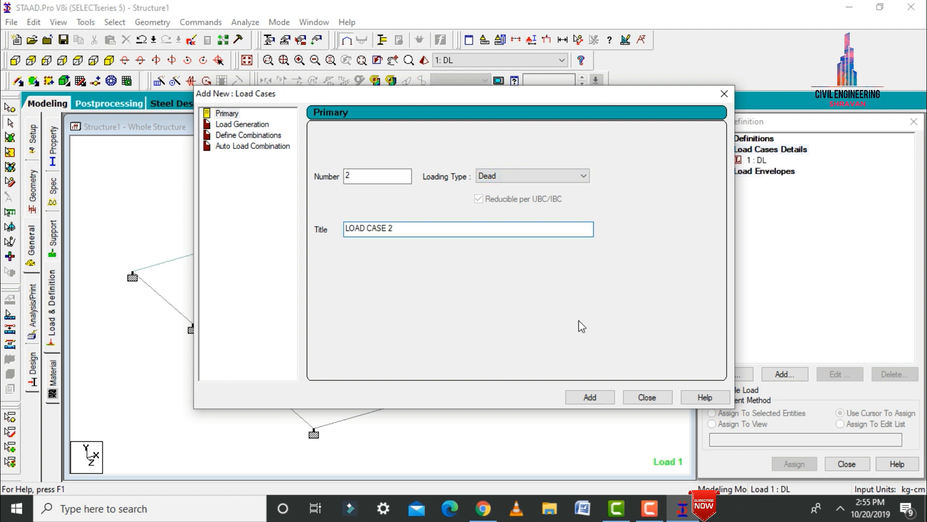
- Add primary load case 2 with loading type Live and the title LL, and finish adding load cases
click(531, 176)
click(507, 205)
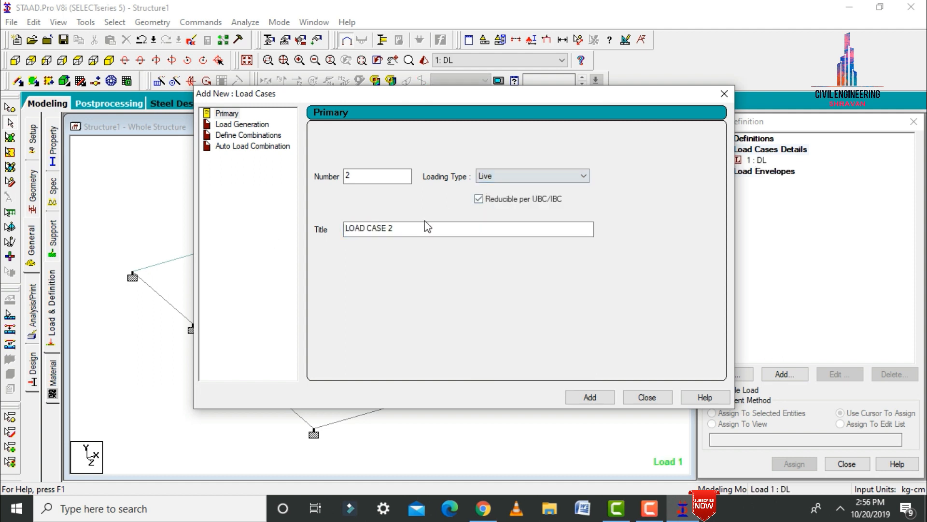
drag(427, 228, 189, 276)
text(LL)
key(Return)
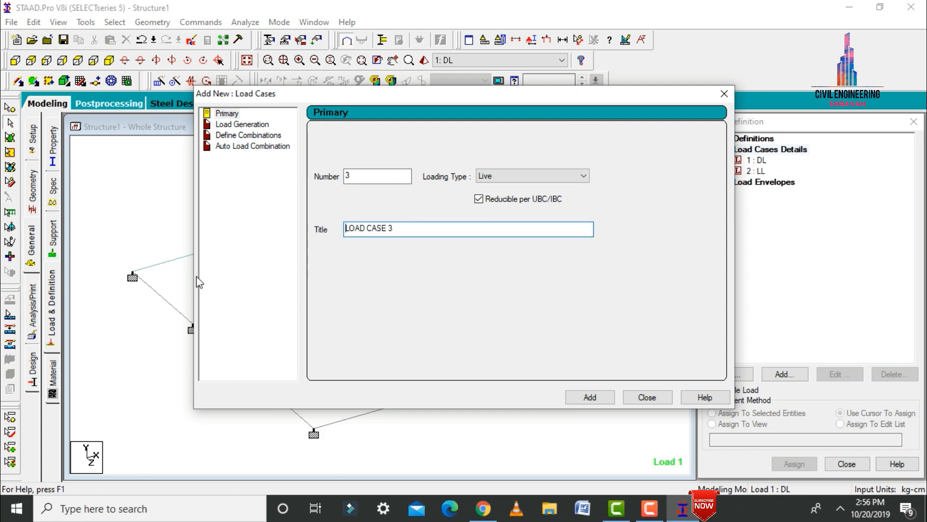
click(642, 398)
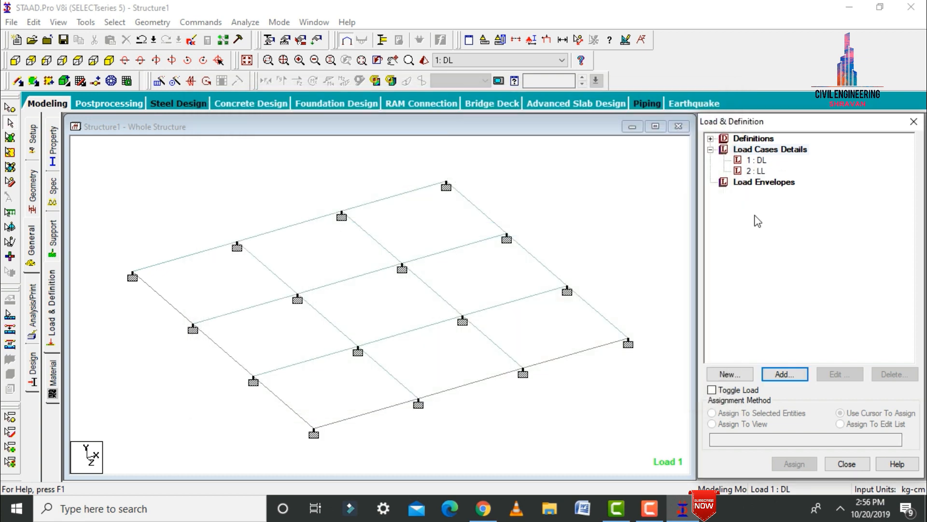
- Add a selfweight load in the Y direction with factor -1 to load case 1: DL and assign it to the view
click(757, 160)
click(782, 375)
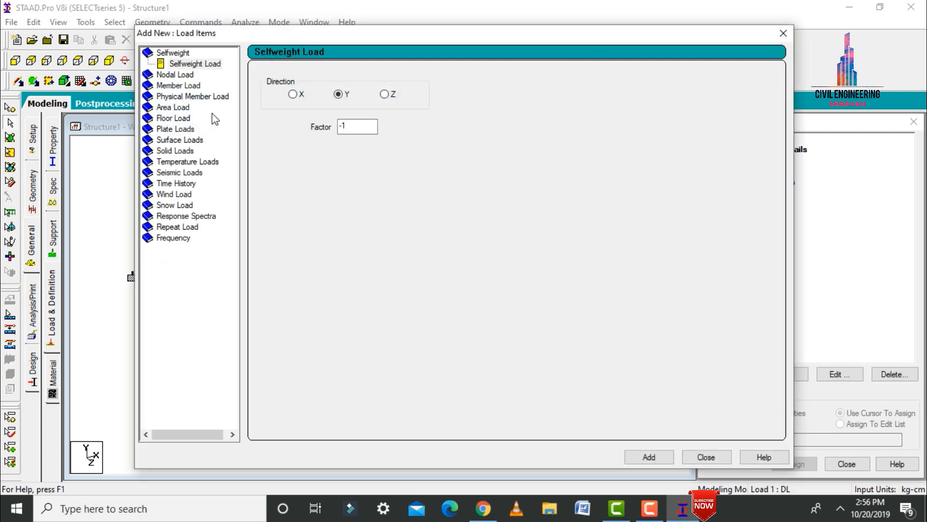
click(649, 457)
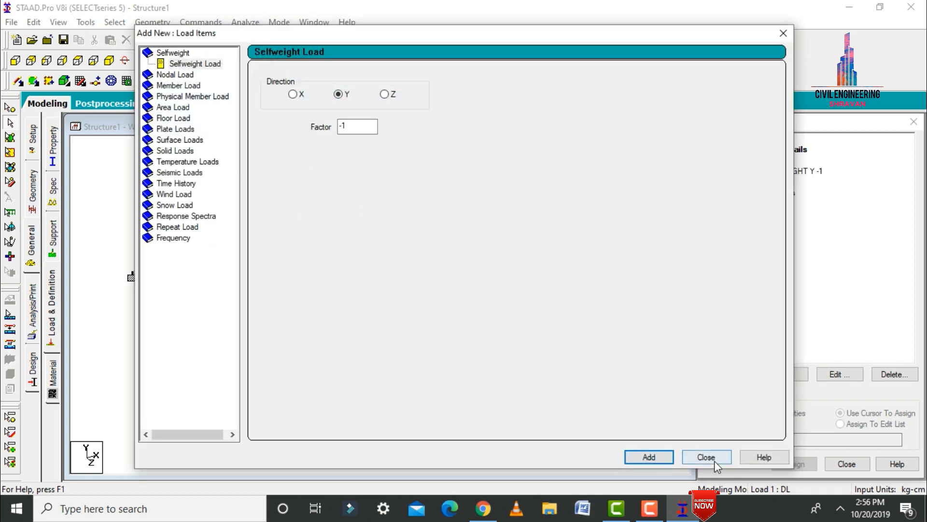
click(706, 456)
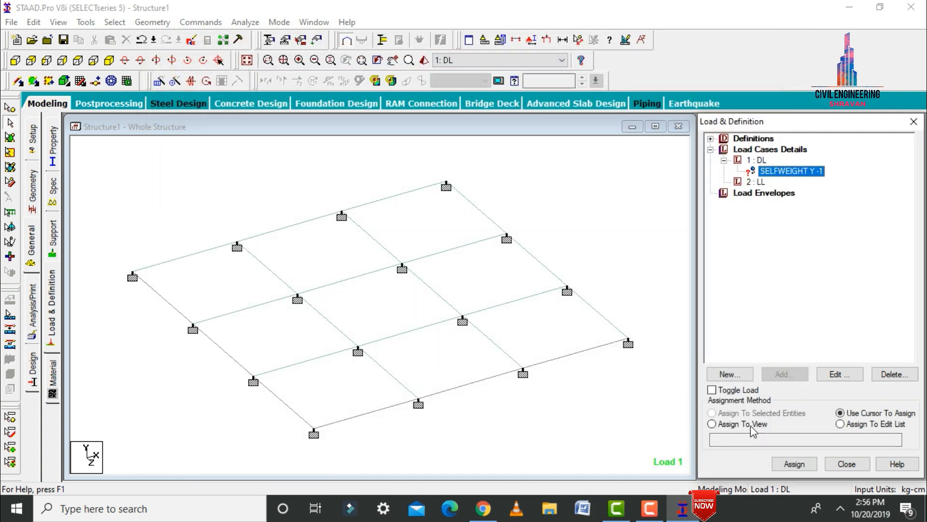
click(752, 425)
click(794, 463)
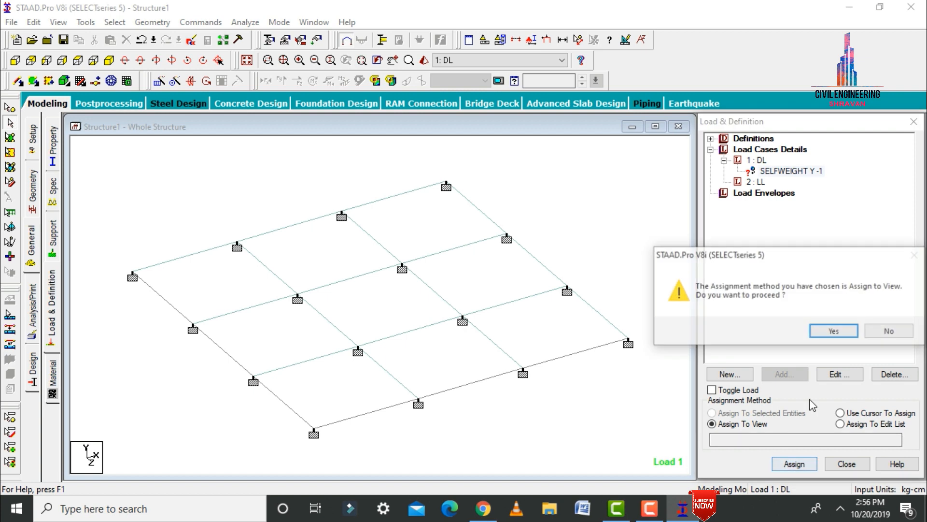
click(824, 331)
- Add a floor load to load case 2: LL with YRANGE, pressure 0.0305915 kg/cm2 and Global Y direction, saving the structure along the way
click(755, 182)
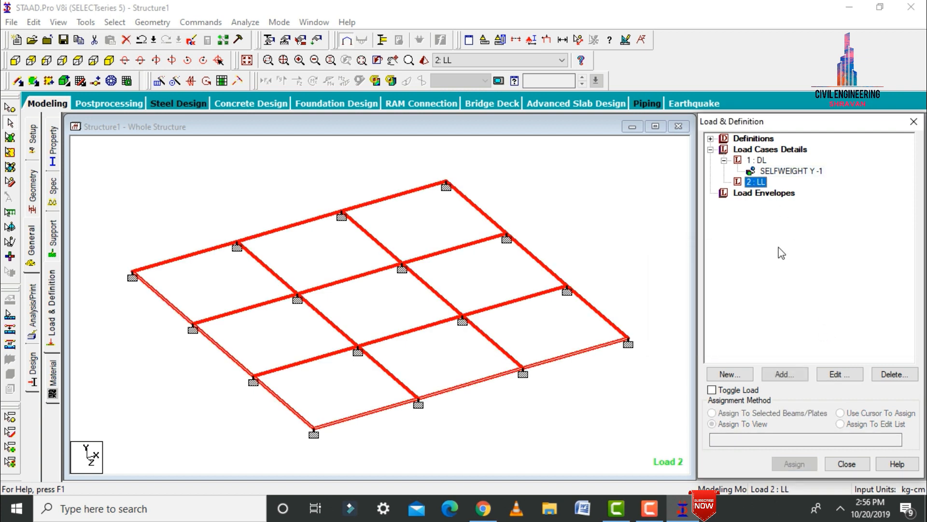
click(769, 374)
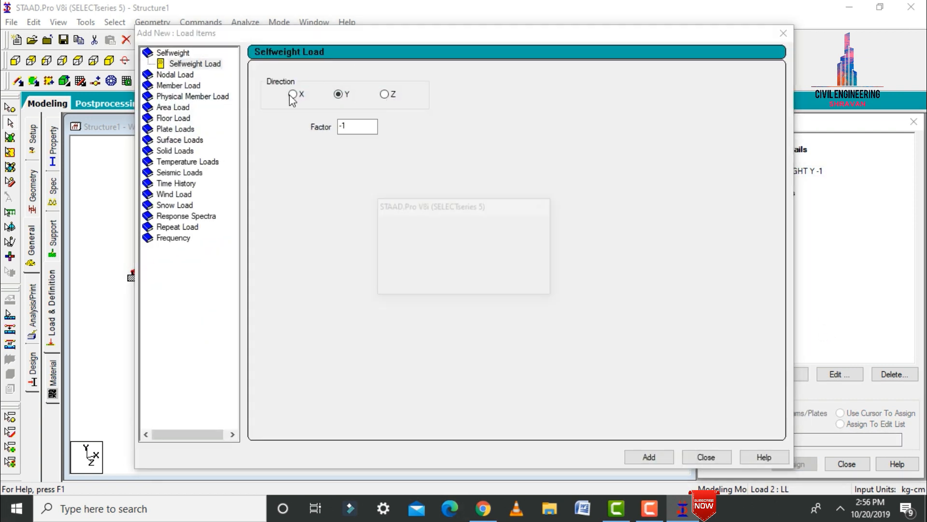
click(453, 282)
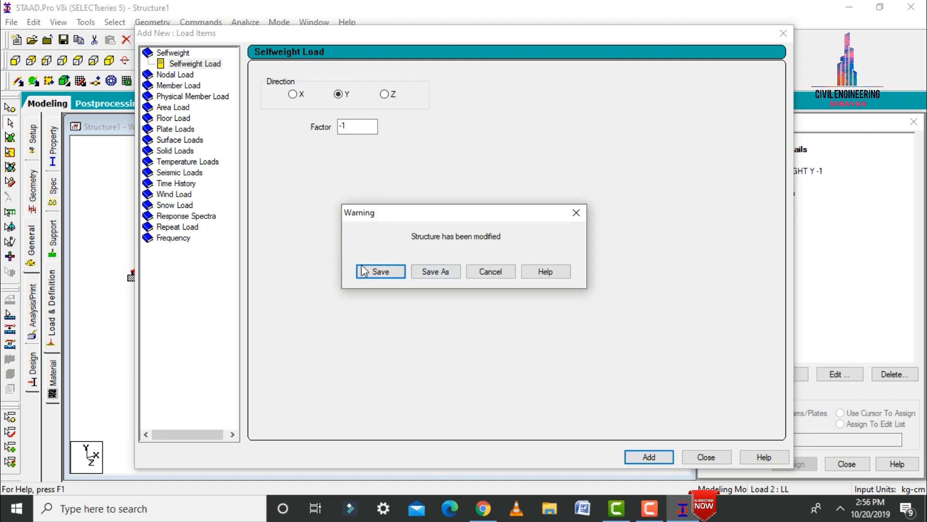
click(363, 271)
click(177, 119)
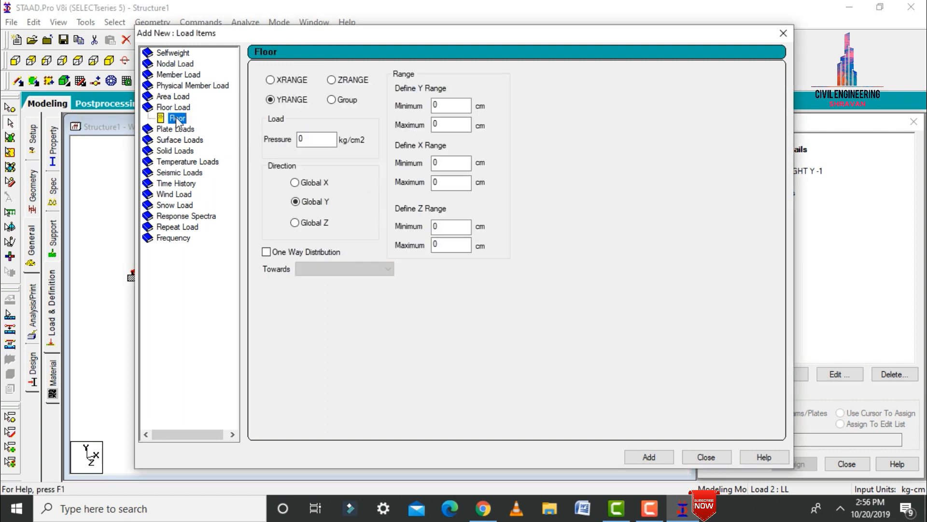
double_click(329, 137)
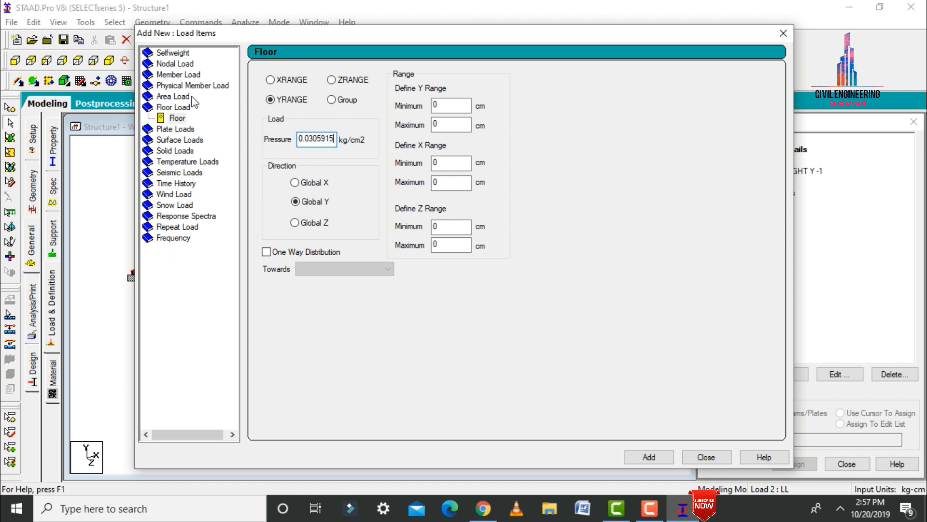
click(659, 457)
click(705, 457)
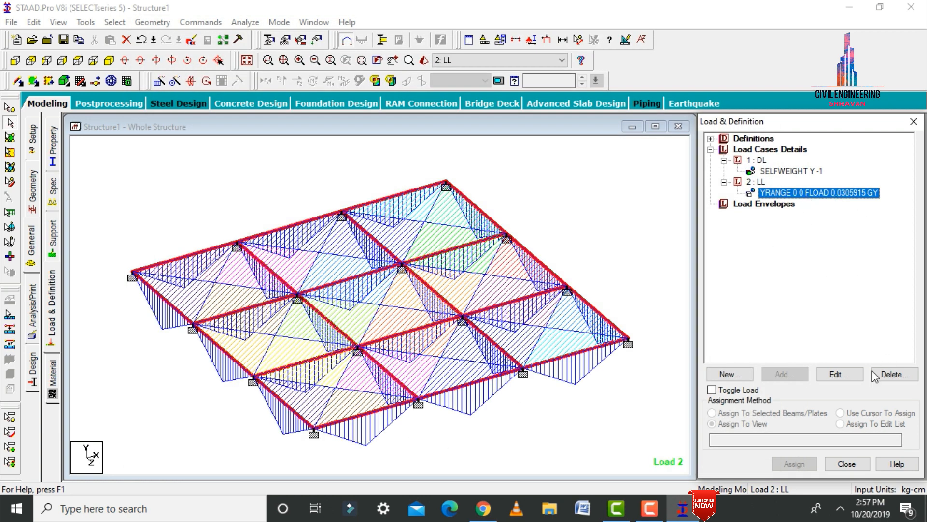
- Set the floor load's pressure in the LL case to -0.0305915 kg/cm2 and clear the selection in the model
click(834, 374)
click(377, 208)
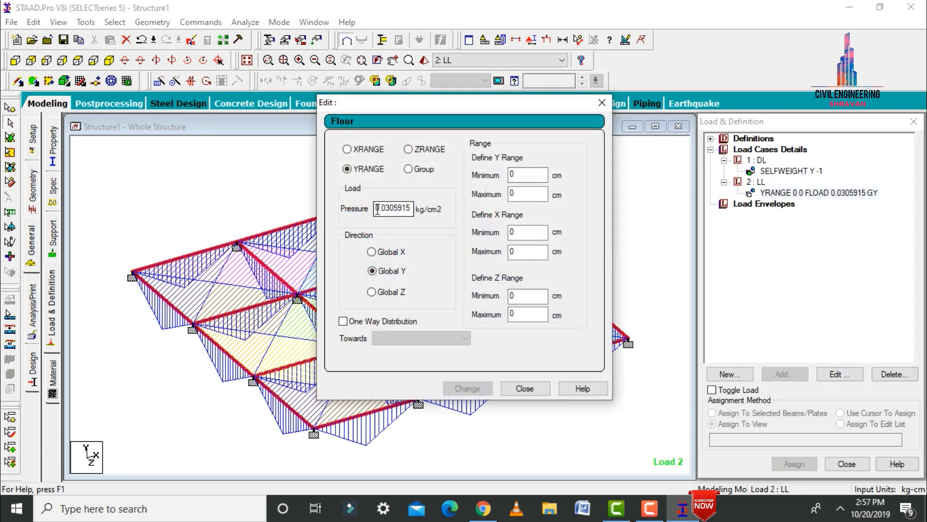
text(-)
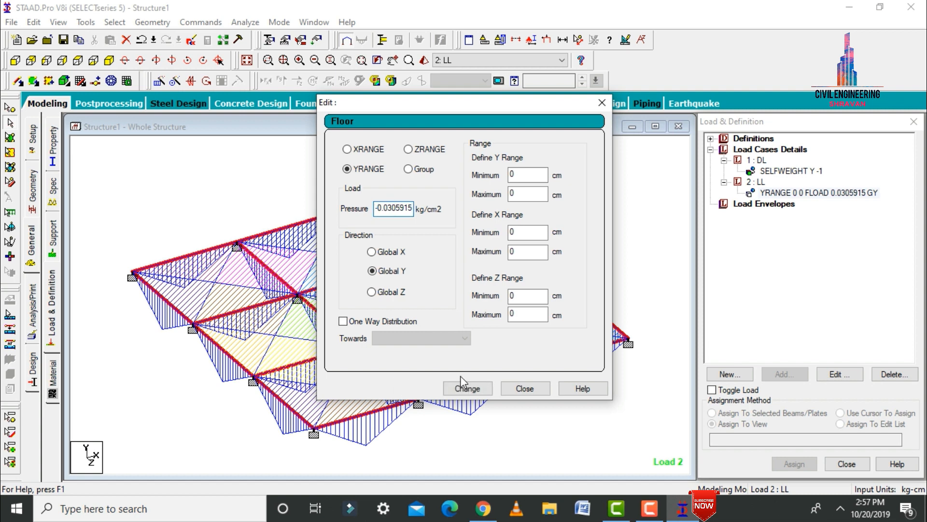
click(465, 387)
click(531, 390)
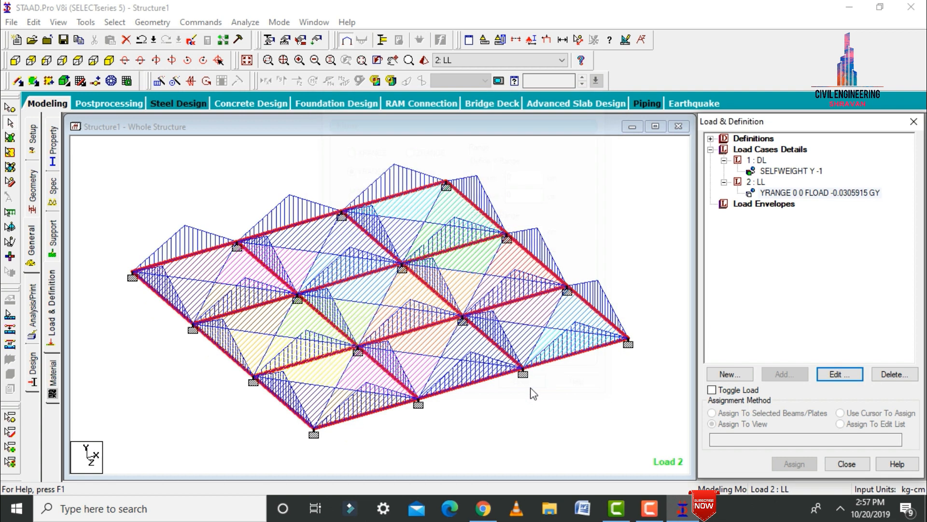
click(600, 249)
- Generate automatic load combinations with the ACI code and category Table1, and add them to the load cases
click(770, 150)
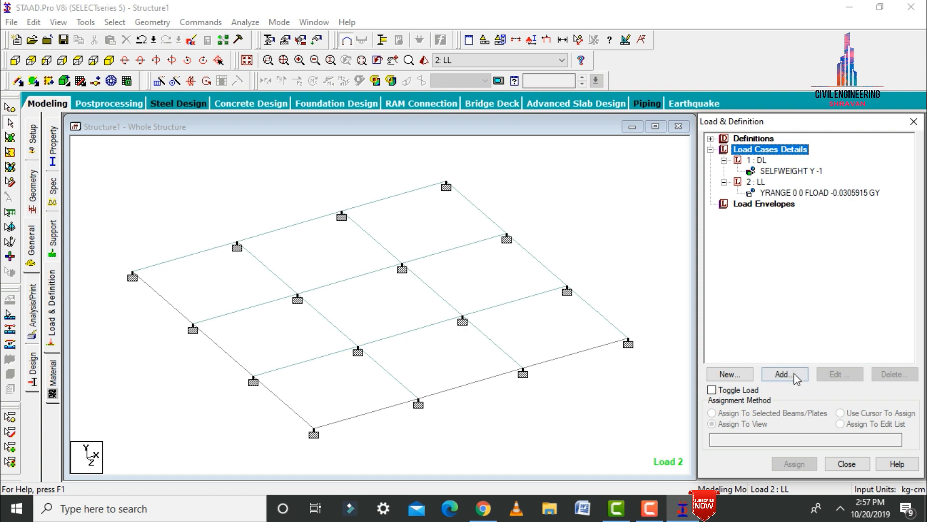
click(785, 374)
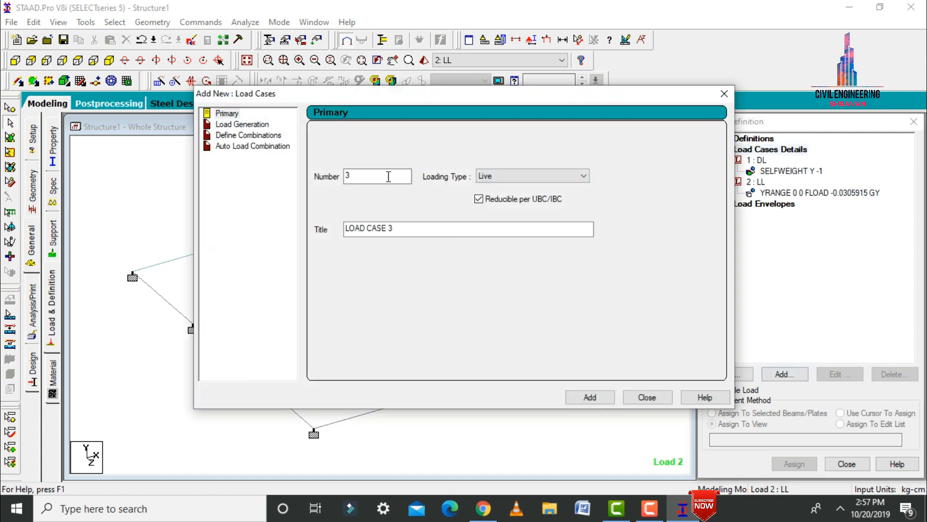
click(247, 146)
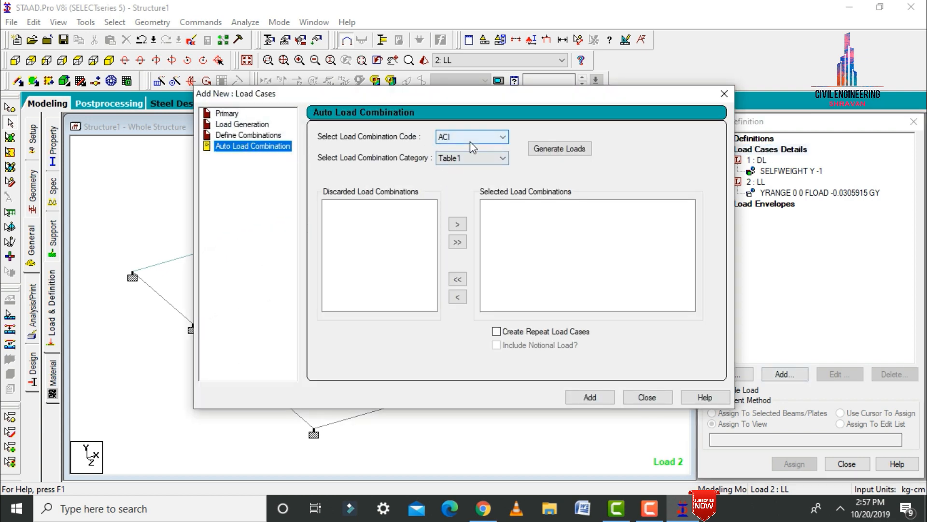
click(559, 148)
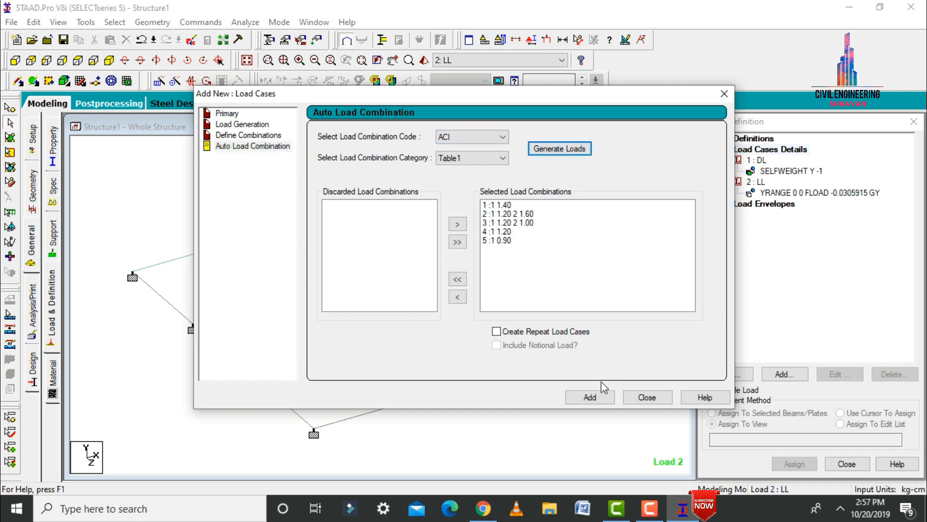
click(592, 397)
click(647, 397)
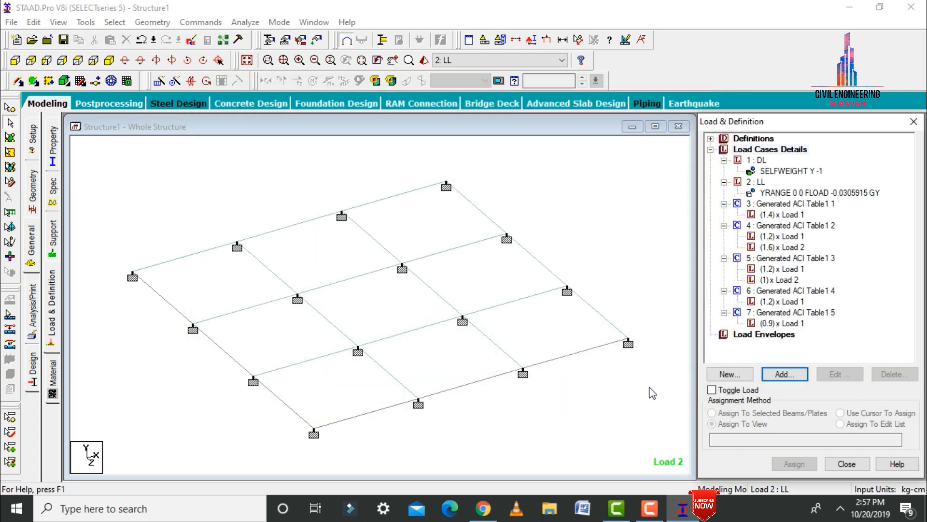
- Examine the first three generated ACI load combinations and their factored loads on the model
click(799, 204)
click(777, 226)
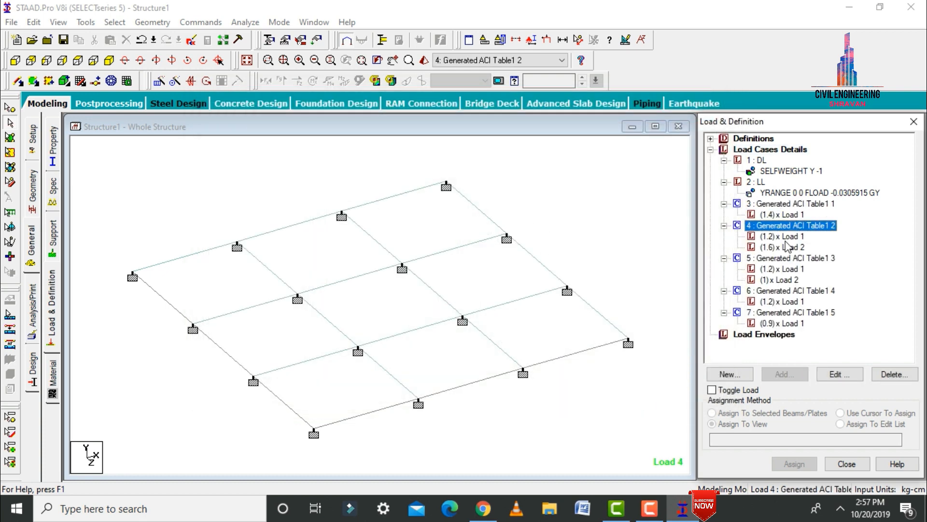
key(Down)
click(777, 269)
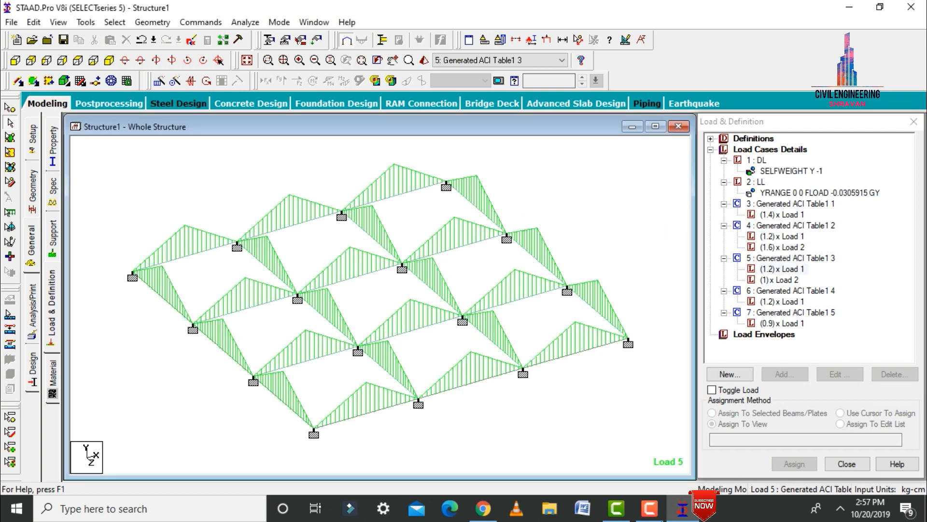
- Add a Perform Analysis command to the structure
click(34, 333)
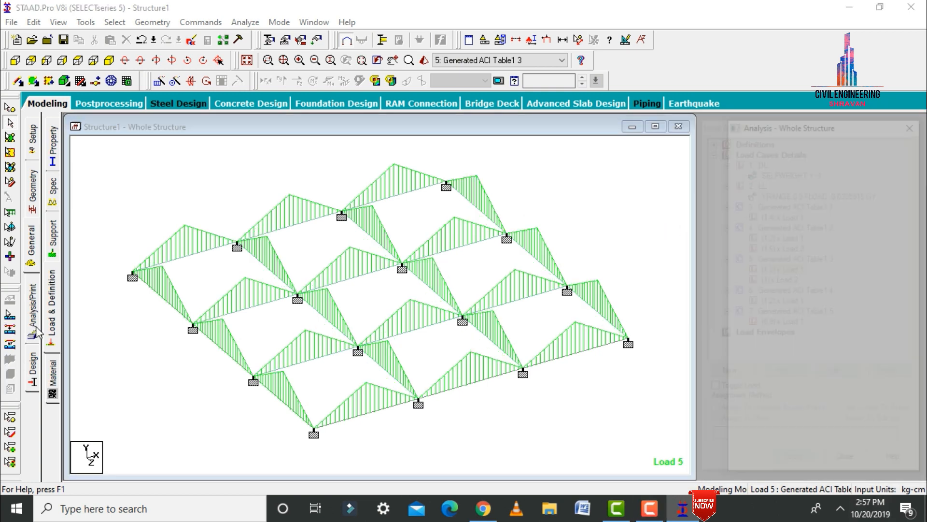
click(420, 398)
click(537, 404)
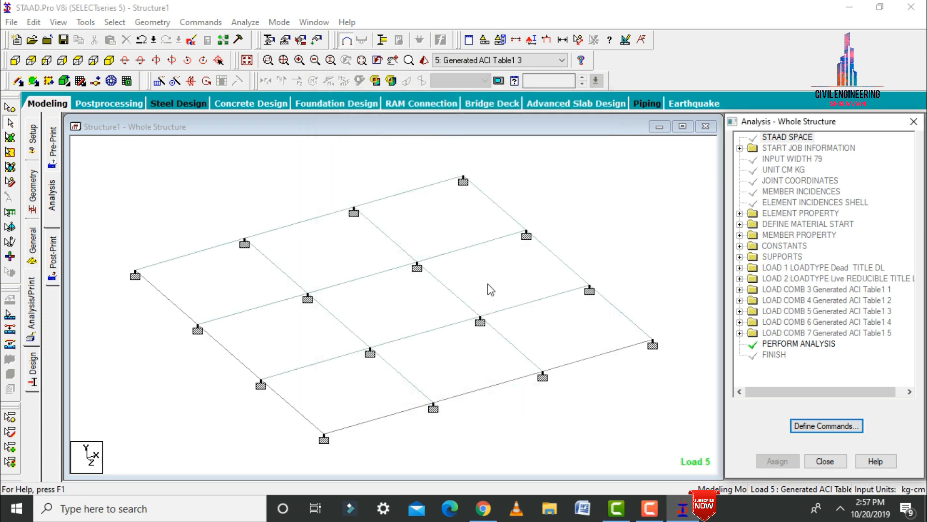
- Run the analysis and go to post-processing mode with all load cases included in the results
click(245, 22)
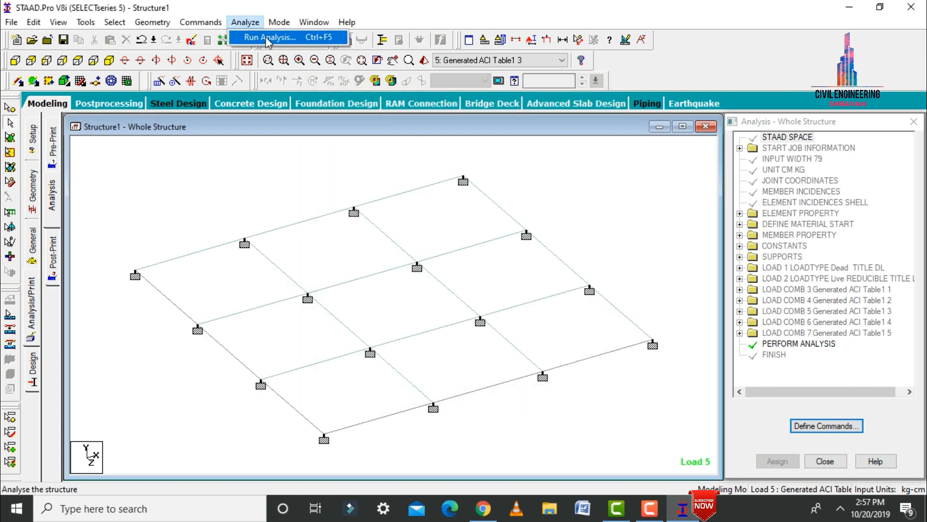
click(266, 41)
click(394, 273)
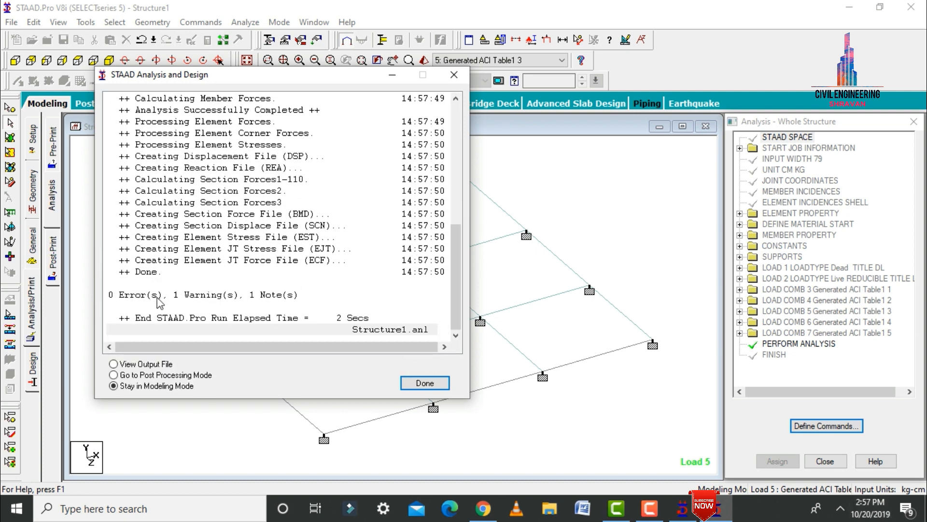
click(144, 377)
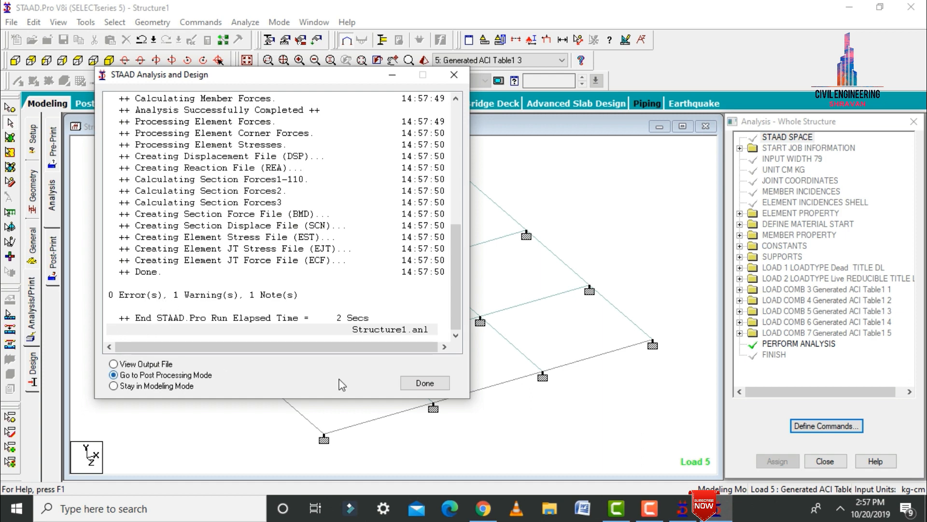
click(423, 383)
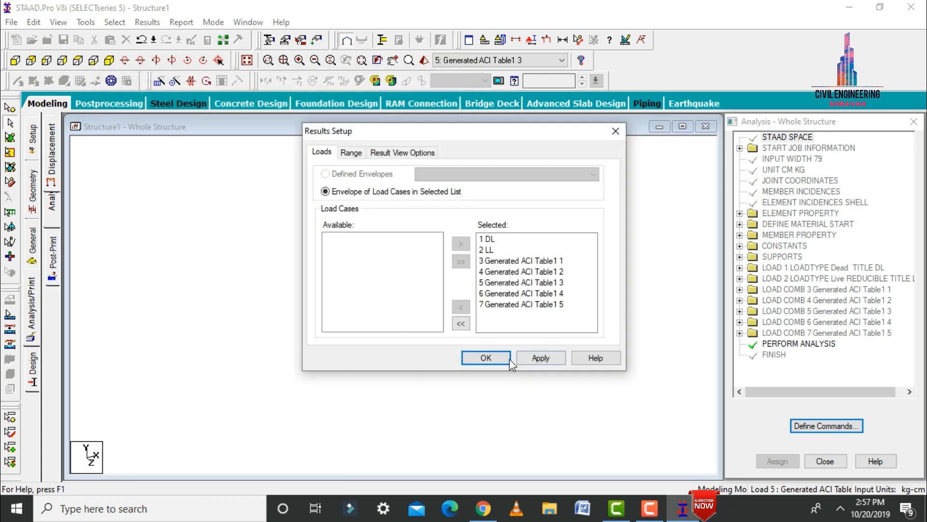
click(497, 362)
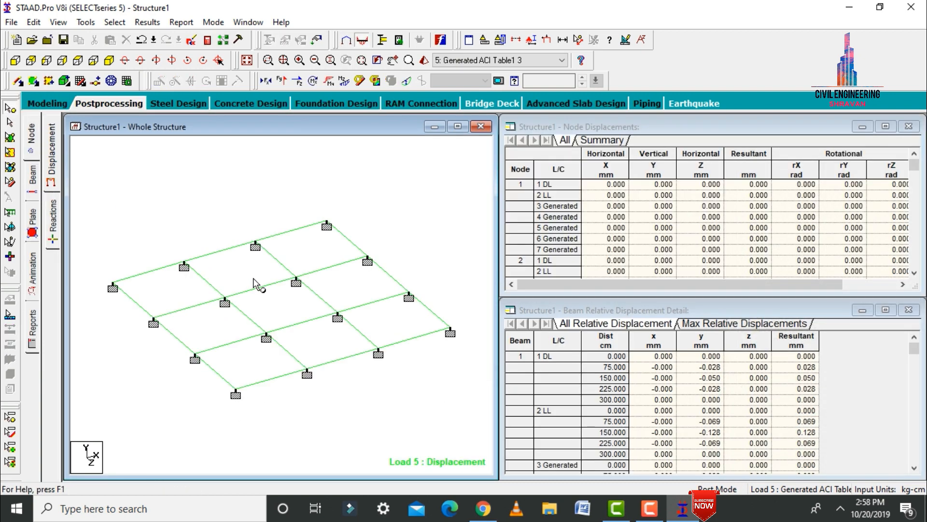
- Switch the results to load case 1: DL and turn off the displacement diagram
click(483, 60)
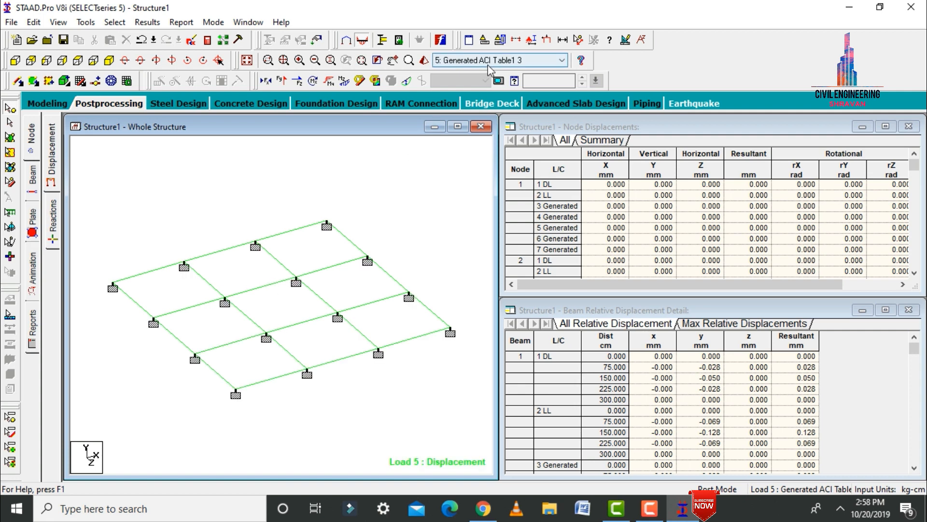
click(476, 72)
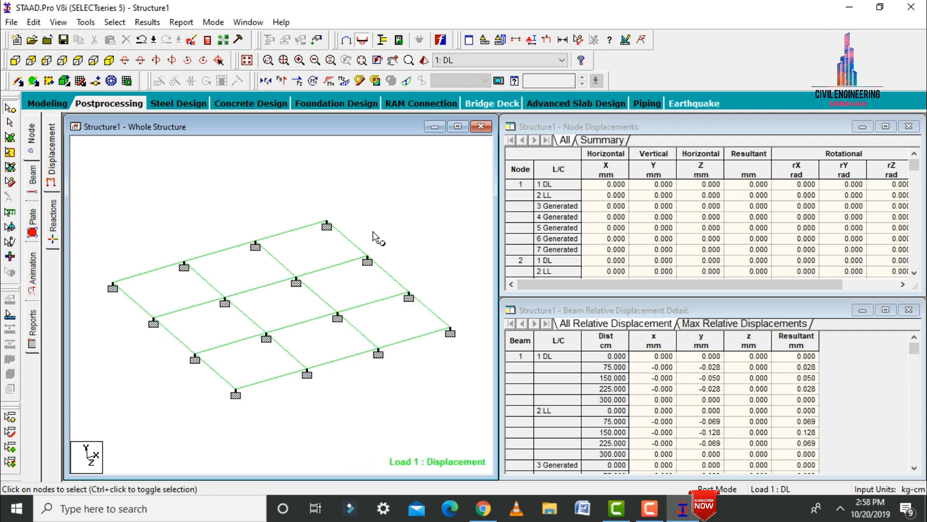
click(406, 84)
click(405, 84)
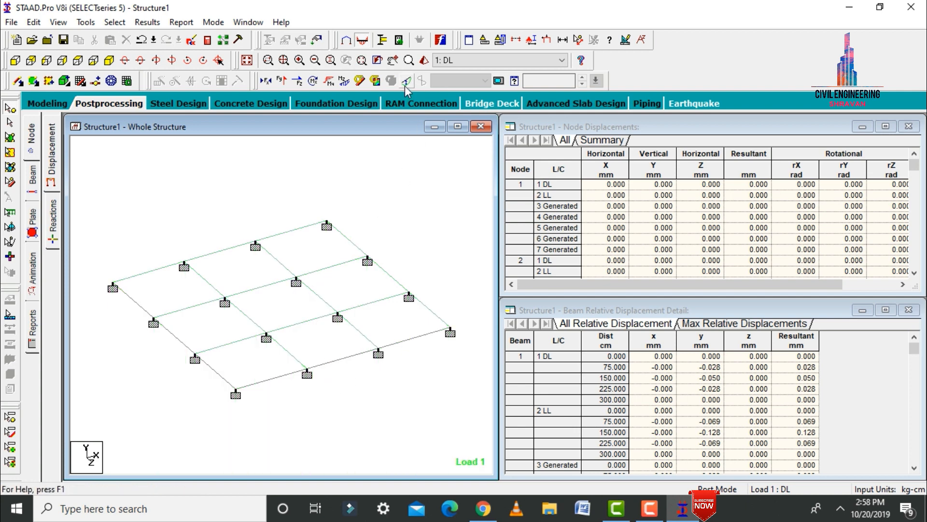
- View the Shear Y and Bending Z diagrams for the dead load one after the other, hiding each again
click(282, 80)
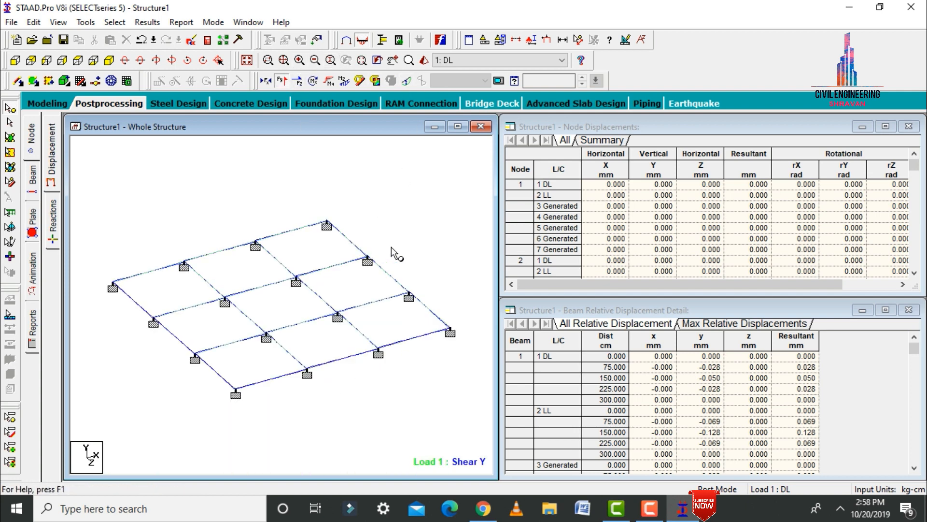
click(282, 81)
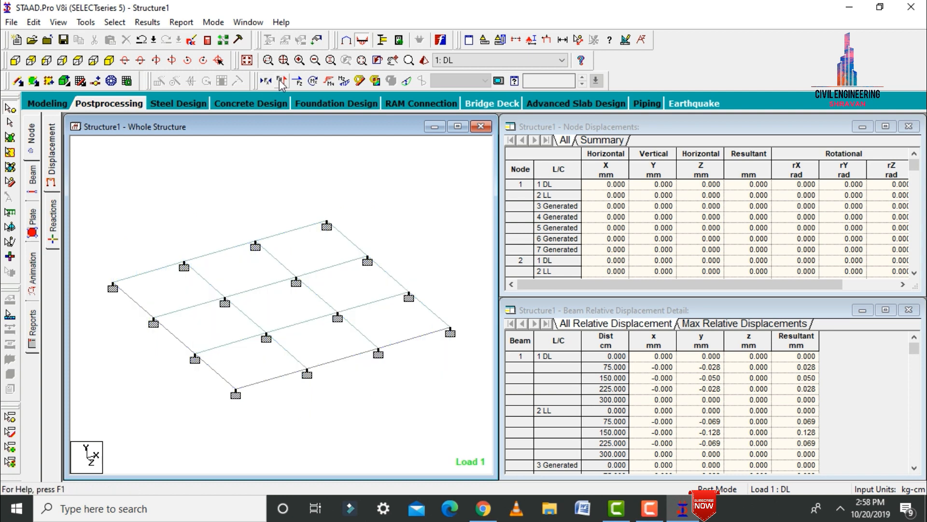
click(344, 81)
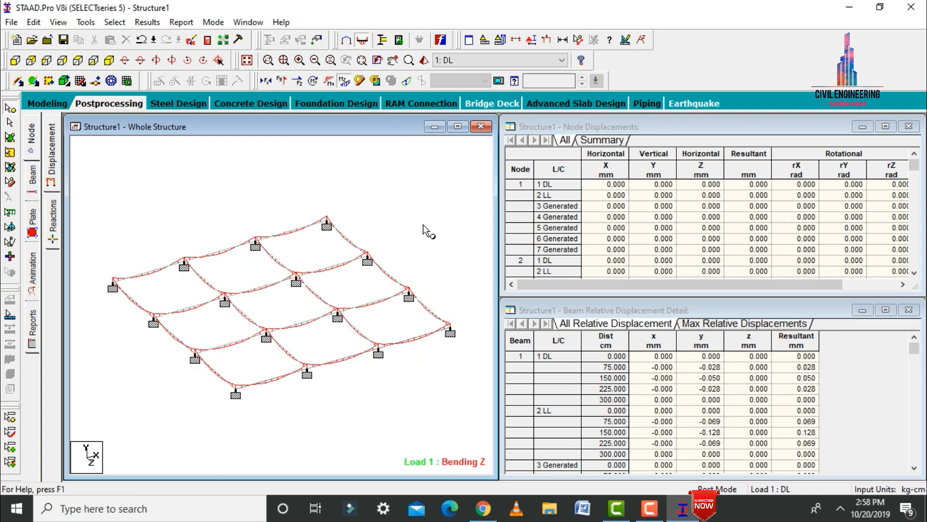
click(344, 80)
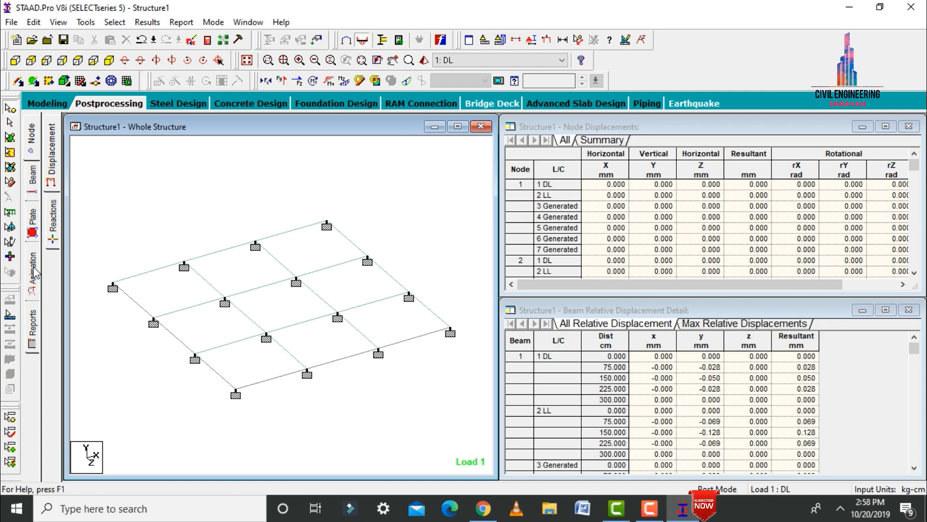
- Display the Max Absolute plate stress contour with normal fill for load case 1: DL
click(32, 233)
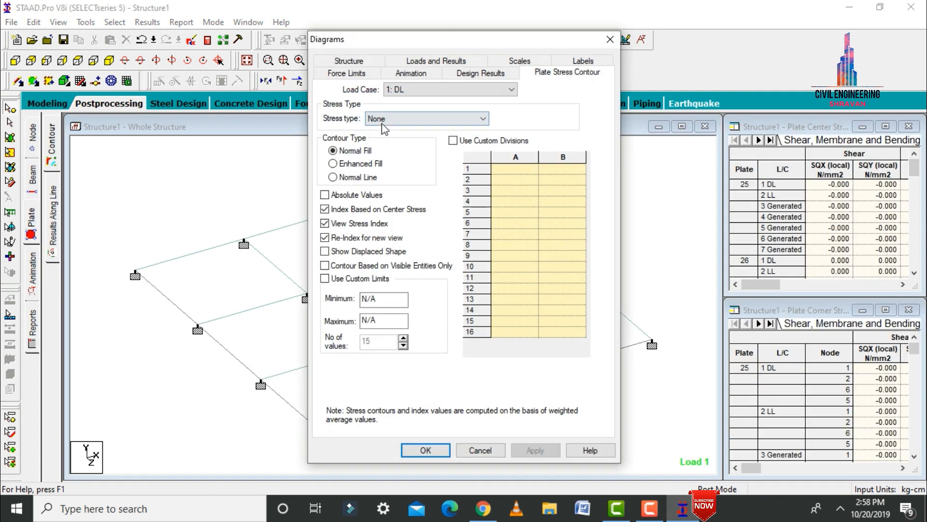
click(381, 120)
click(383, 140)
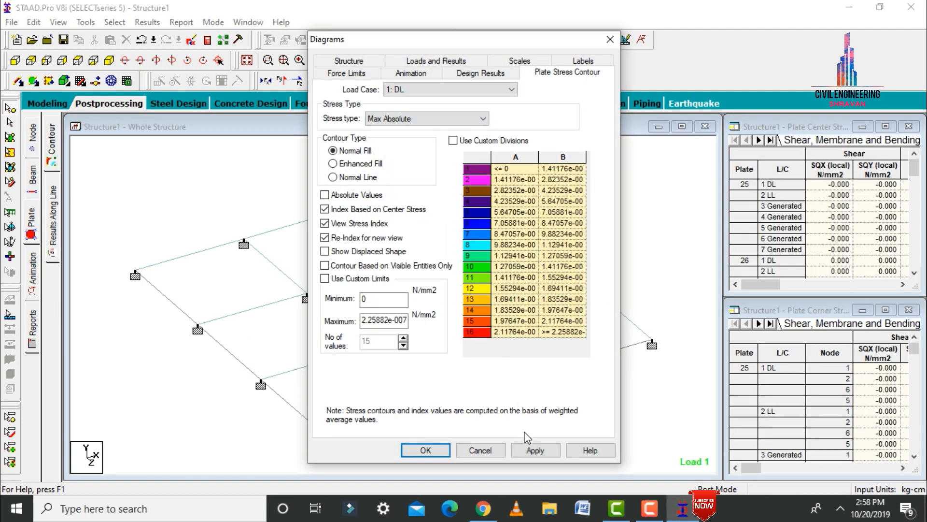
click(534, 449)
click(455, 450)
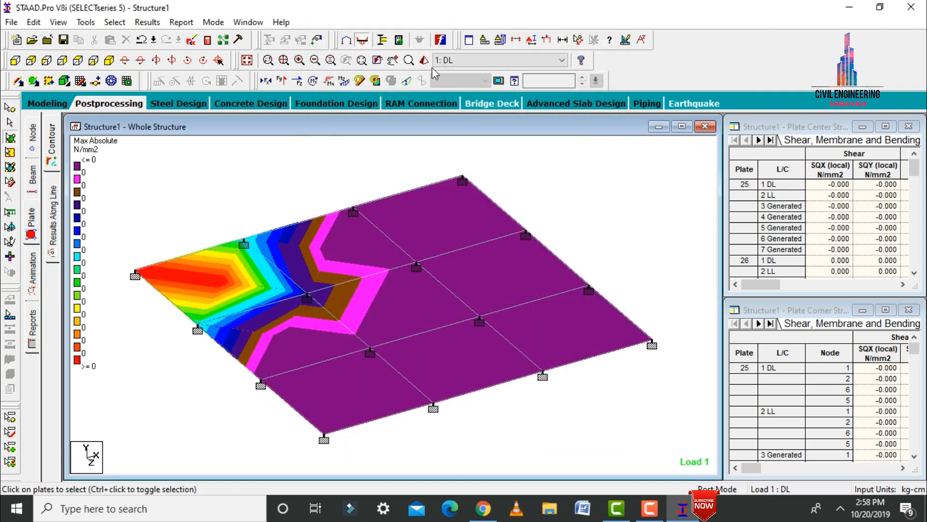
- View the plate stress contour for load case 2: LL and for 3: Generated ACI Table1 1
click(448, 59)
click(444, 81)
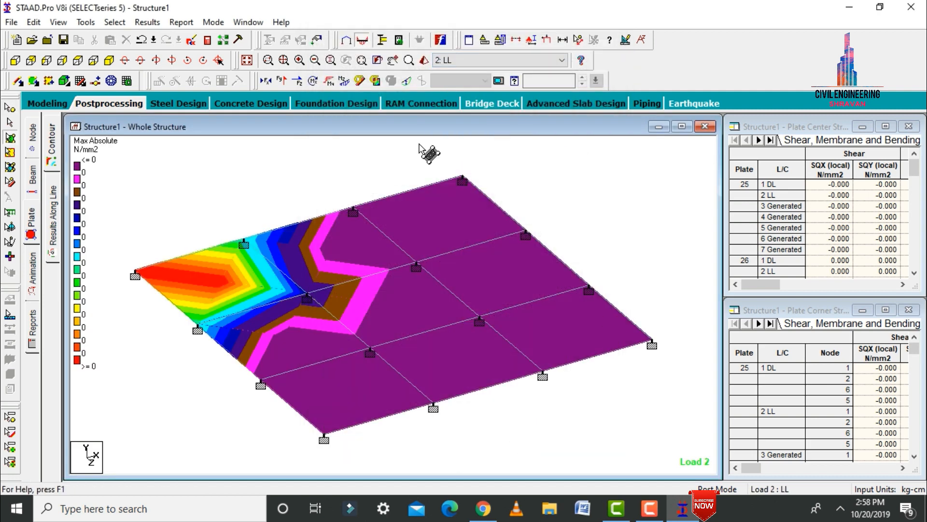
click(449, 60)
click(456, 90)
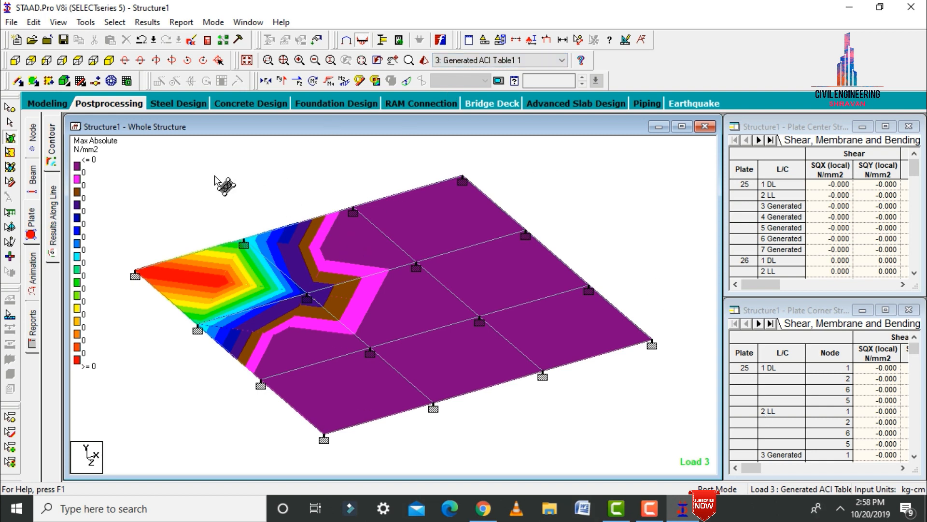
- Return to modeling mode and open the concrete design settings with ACI 318 2008 as the current code
click(48, 104)
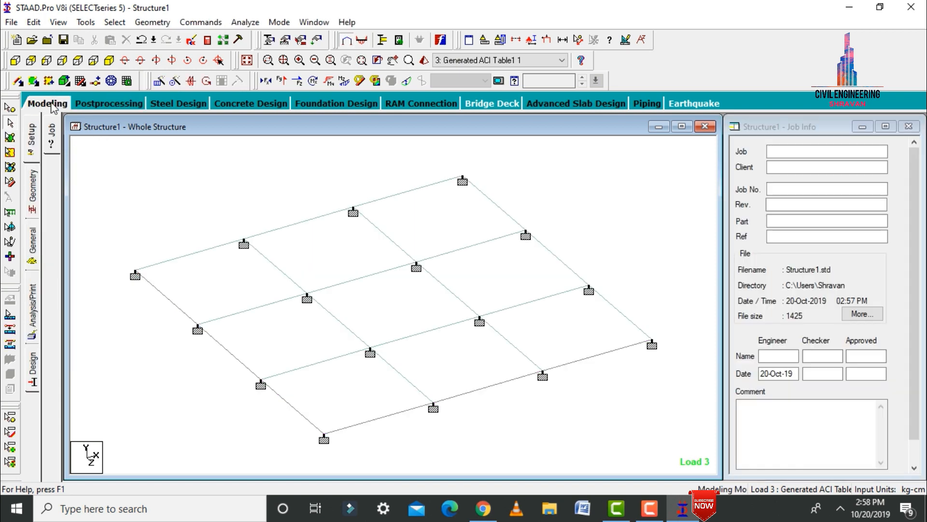
click(34, 370)
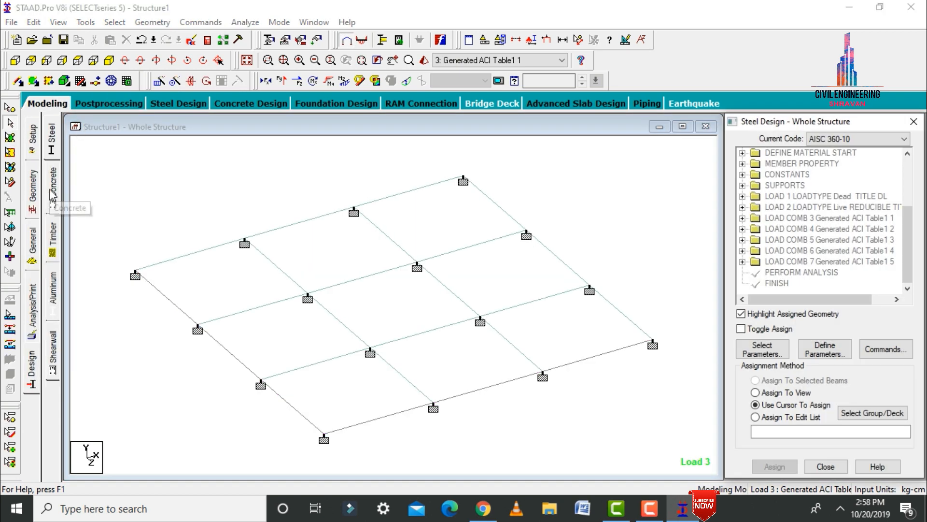
click(54, 193)
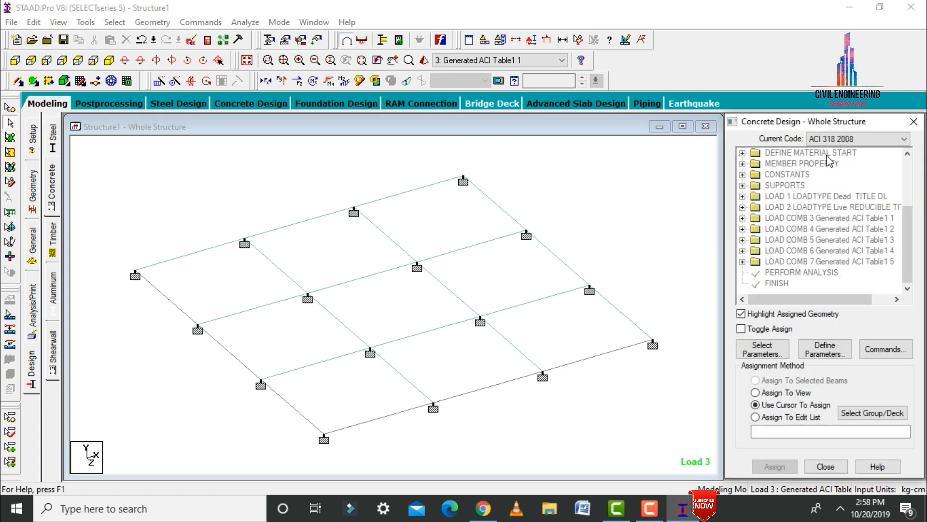
click(832, 140)
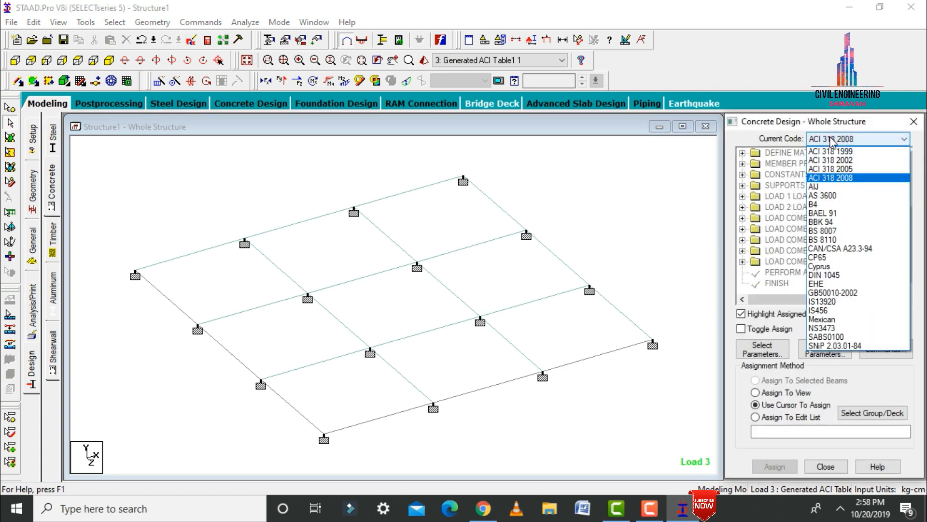
click(849, 179)
- Clear the selected design parameters and select only Fc, Fymain, Maxmain and Minmain
click(764, 354)
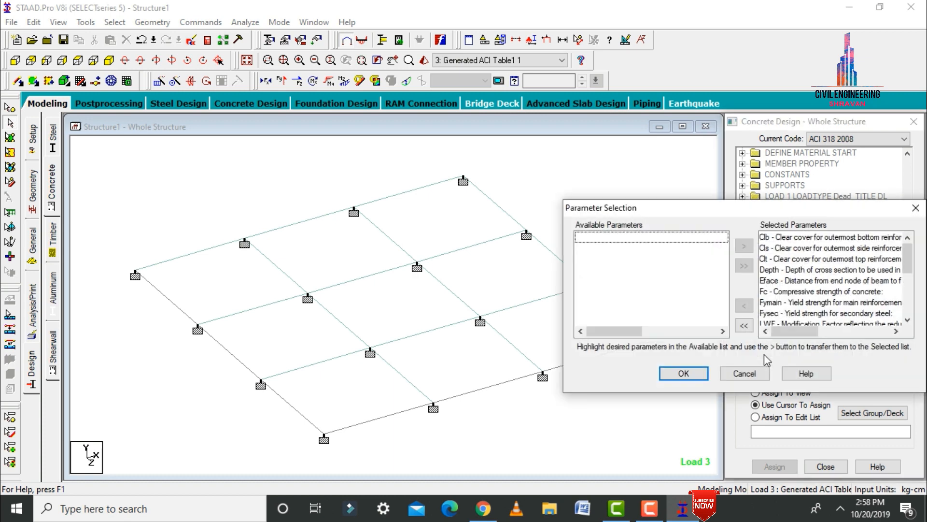
click(745, 326)
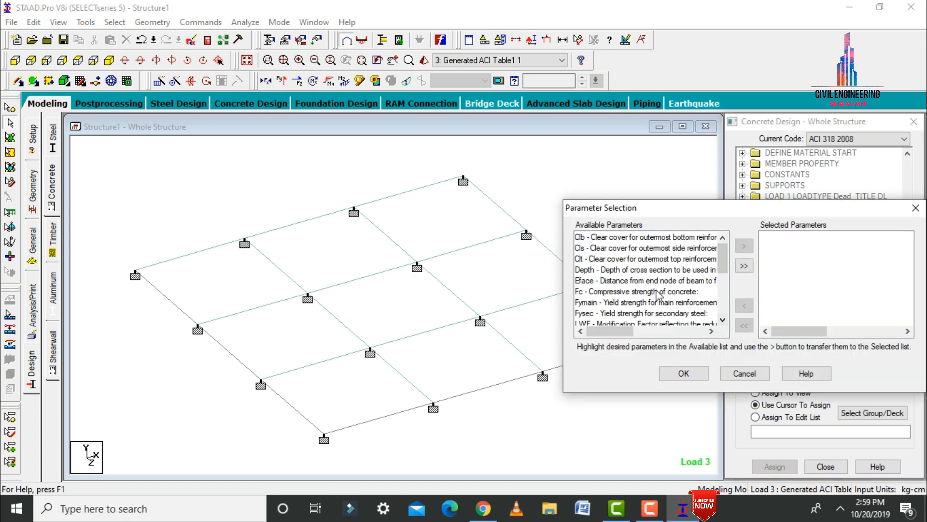
double_click(658, 292)
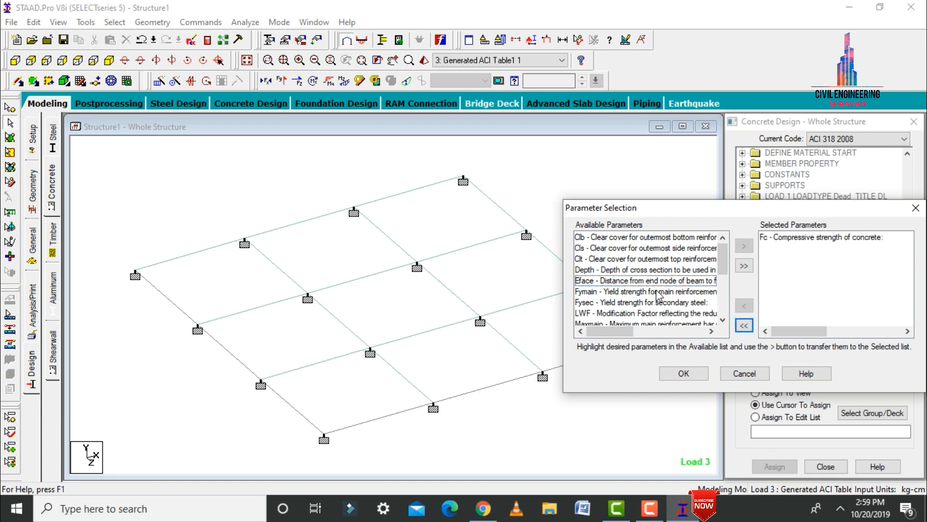
double_click(658, 293)
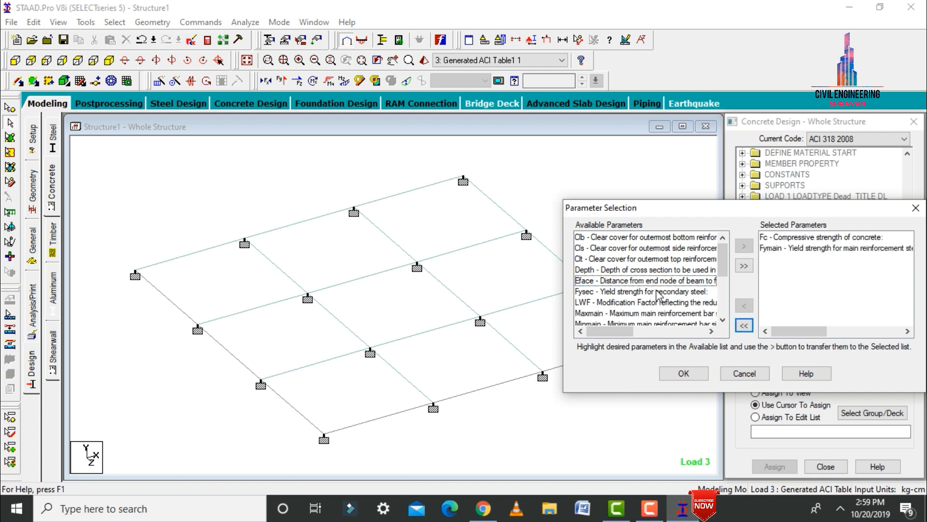
click(633, 313)
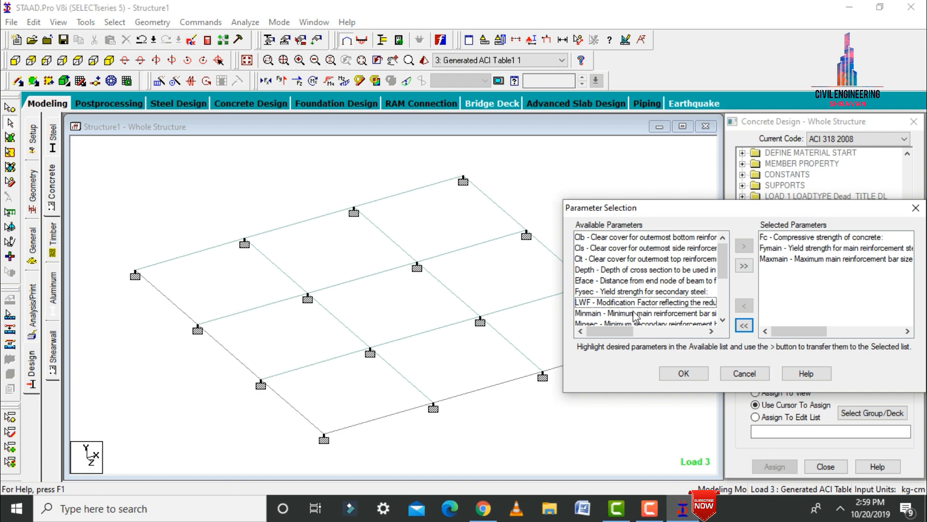
double_click(634, 314)
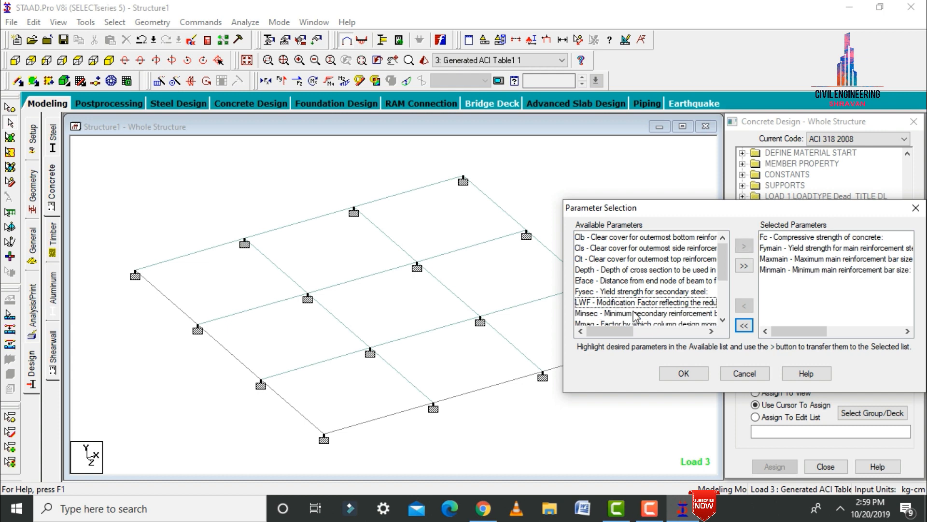
- Add Clb, Cls and Track to the selected design parameters and confirm the selection
click(606, 238)
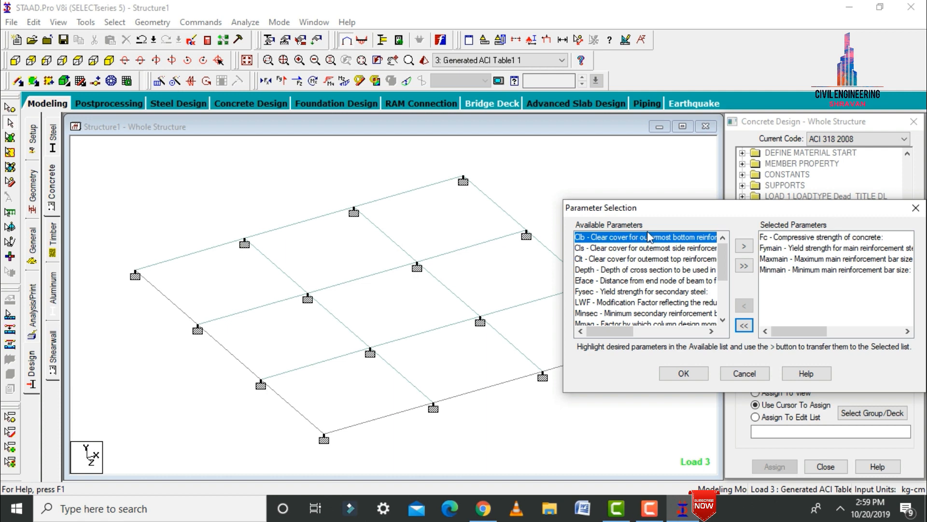
double_click(613, 247)
double_click(610, 238)
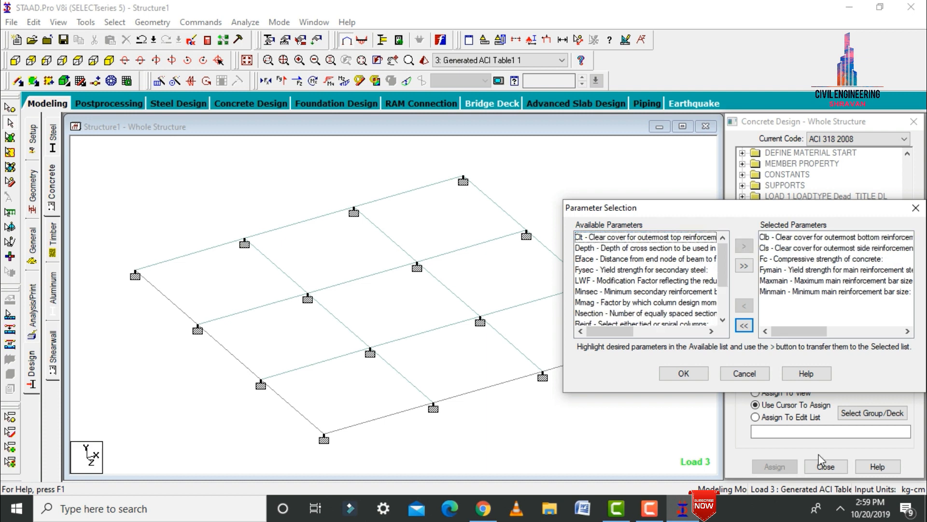
drag(729, 268, 728, 309)
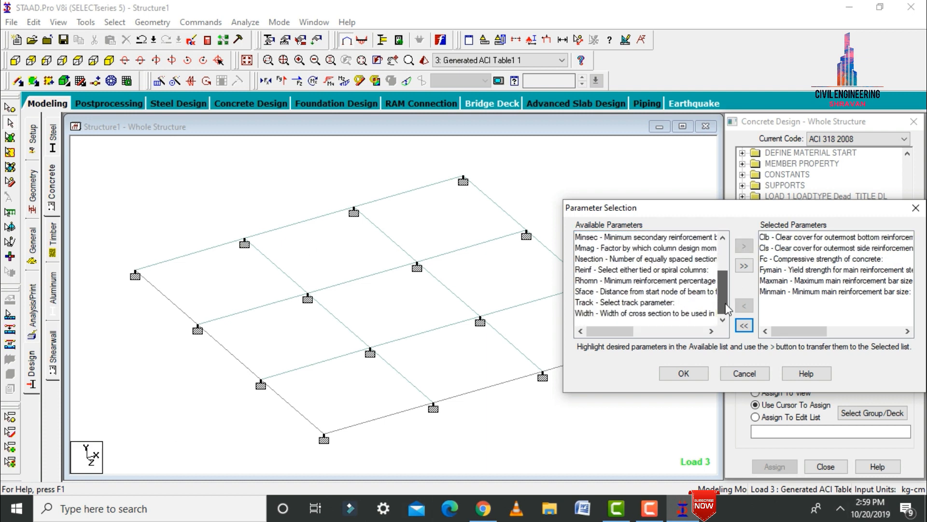
double_click(660, 303)
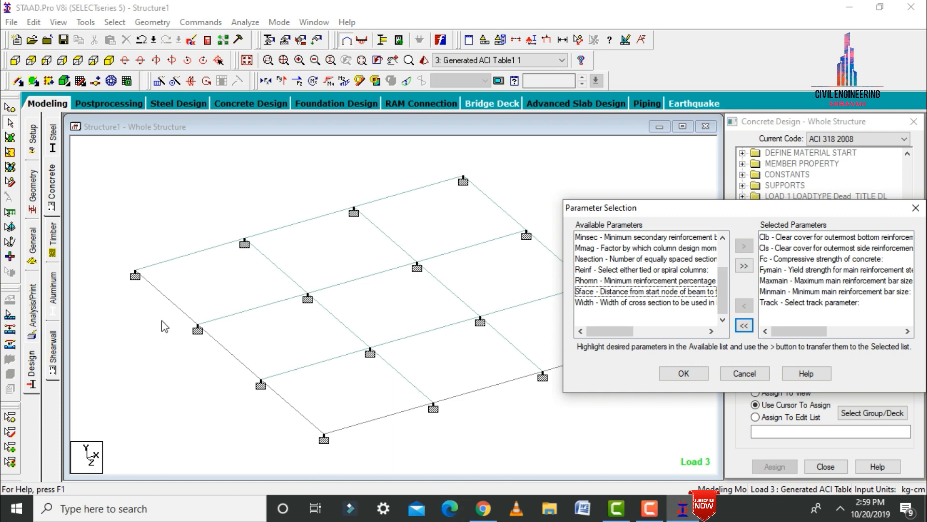
click(683, 373)
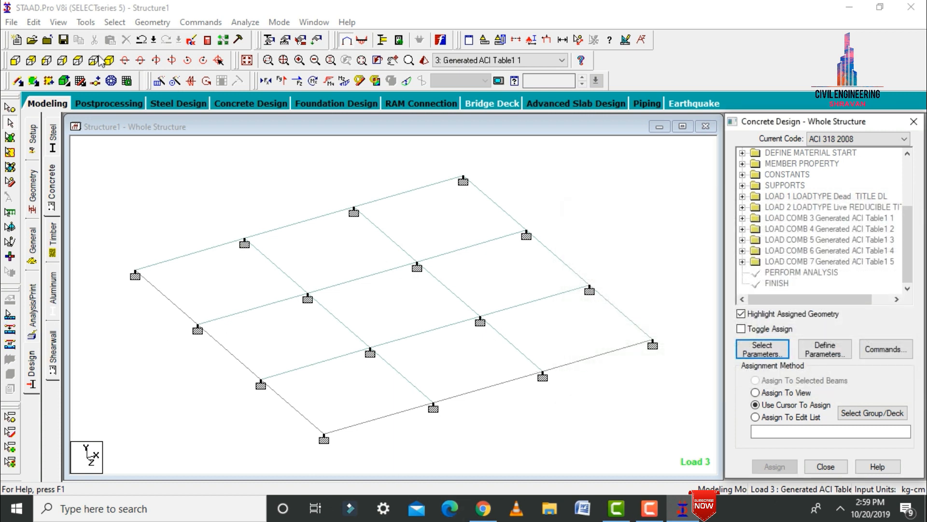
- Define the CLB bottom and CLS side clear covers as 2.5 cm each and add both to the design
click(825, 350)
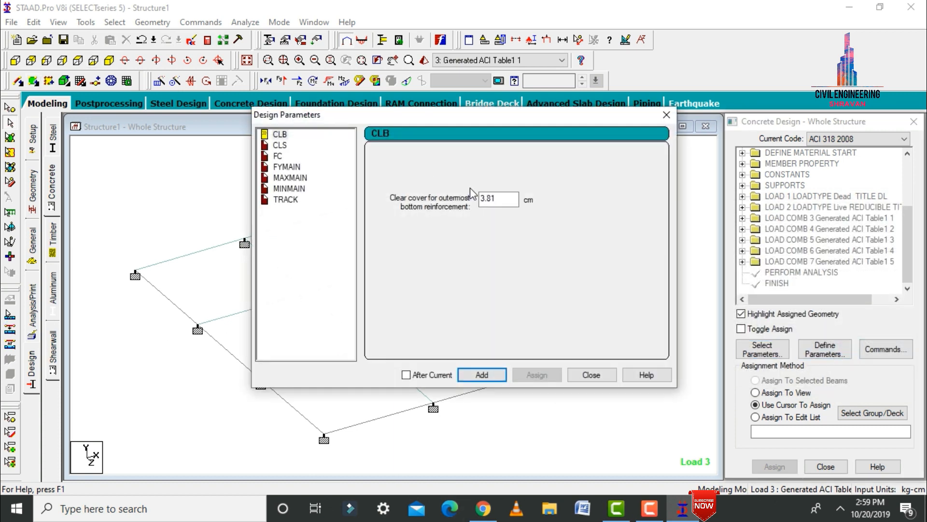
double_click(503, 198)
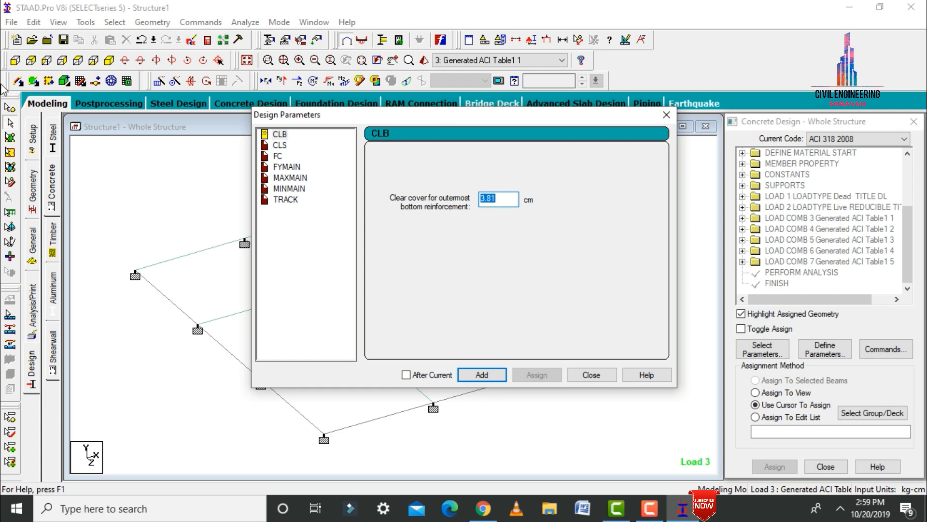
key(BackSpace)
click(482, 375)
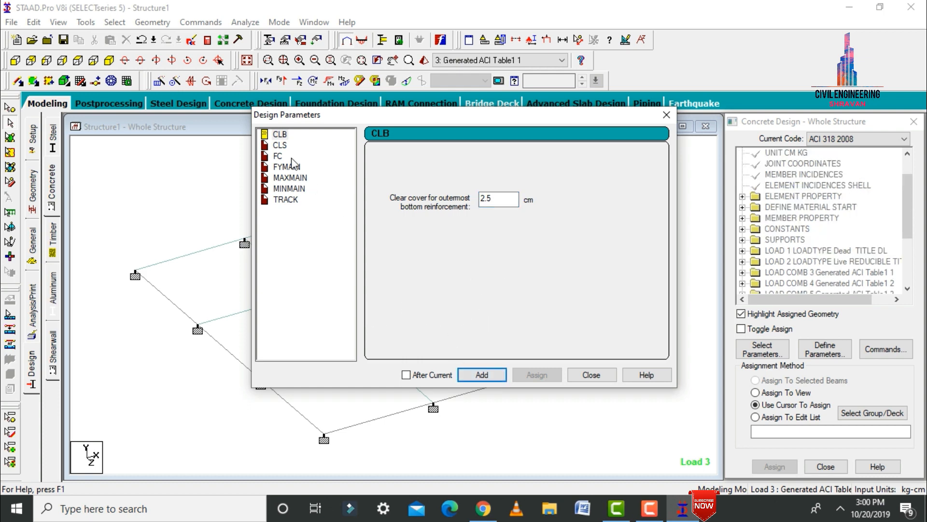
click(280, 145)
double_click(487, 198)
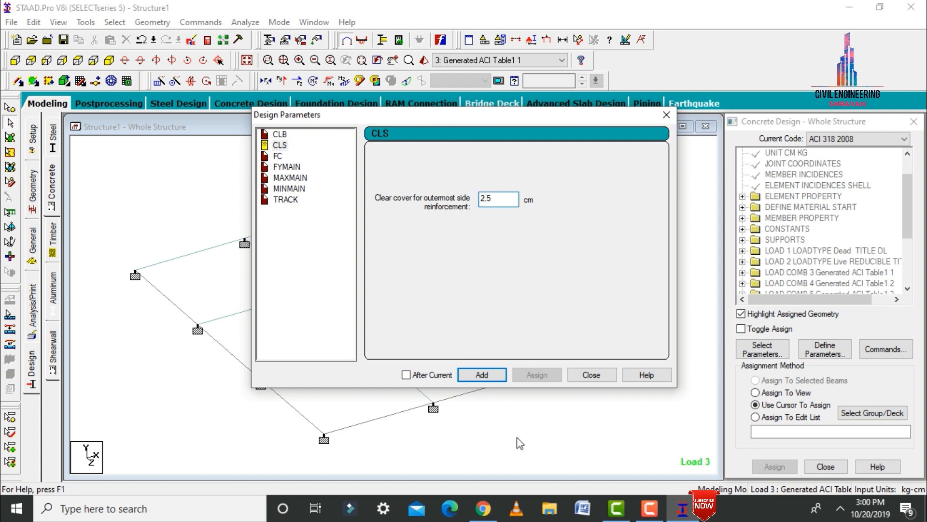
click(482, 375)
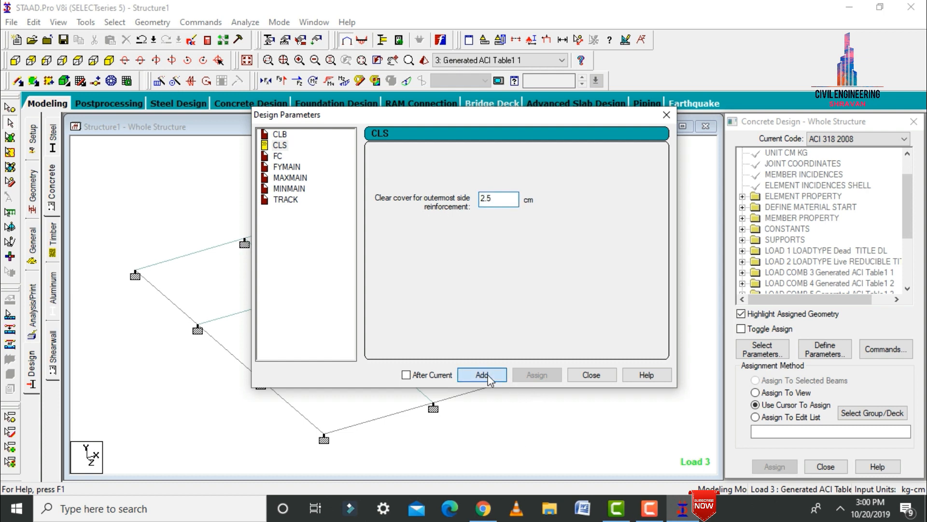
- Add the FC concrete strength as 250 kg/cm2 and the FYMAIN main steel yield strength as 6000 kg/cm2
click(278, 156)
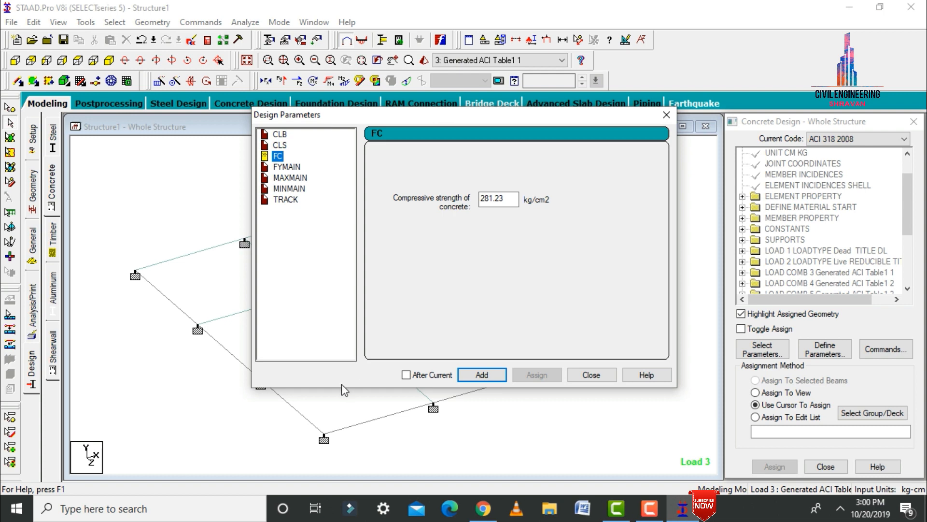
double_click(491, 198)
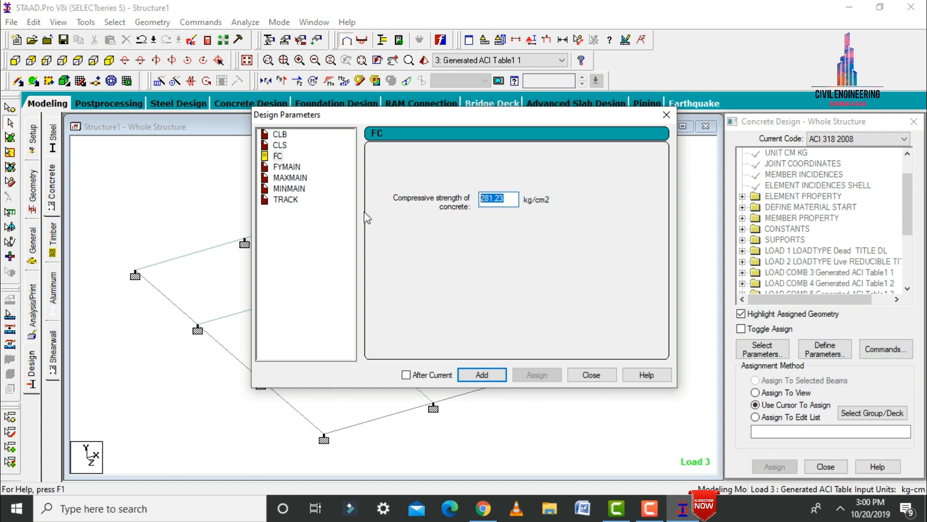
text(250)
click(482, 375)
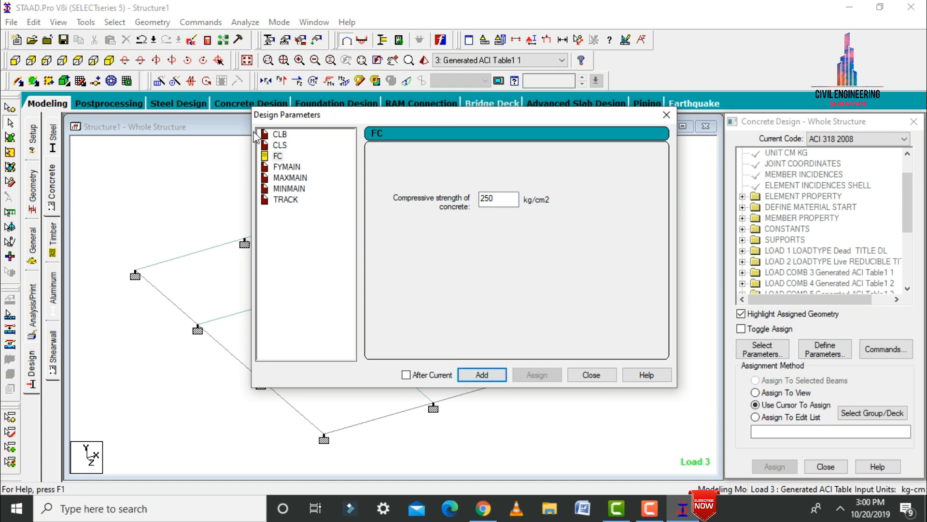
click(287, 167)
double_click(493, 199)
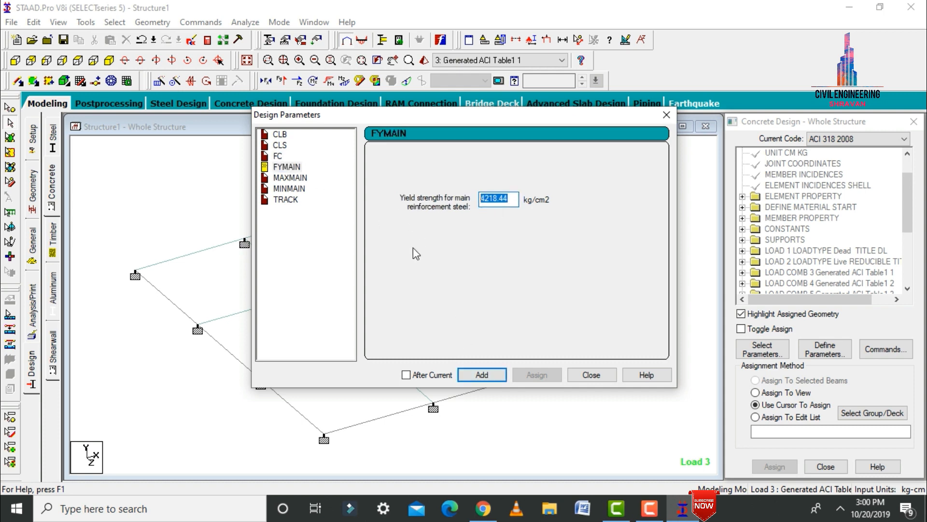
text(6000)
click(481, 374)
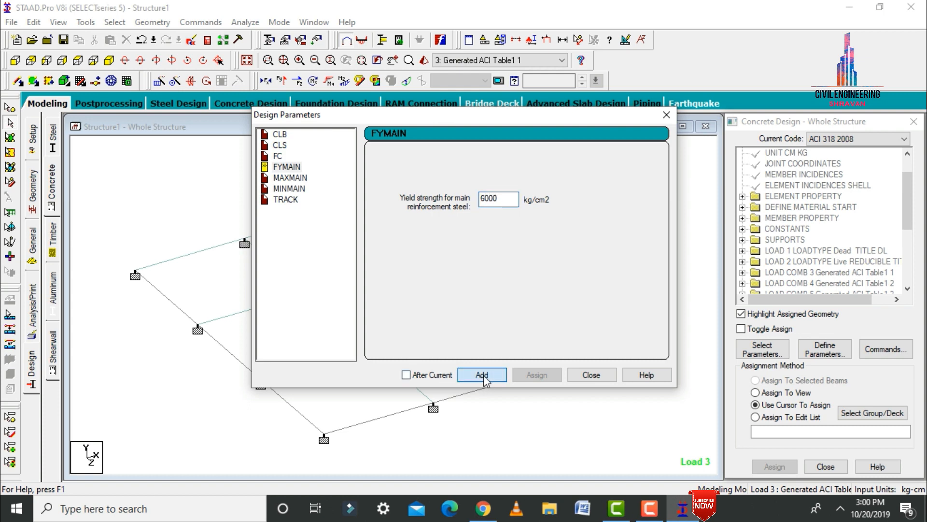
- Add the main reinforcement bar size limits with MAXMAIN set to 16 and MINMAIN set to 12
click(290, 178)
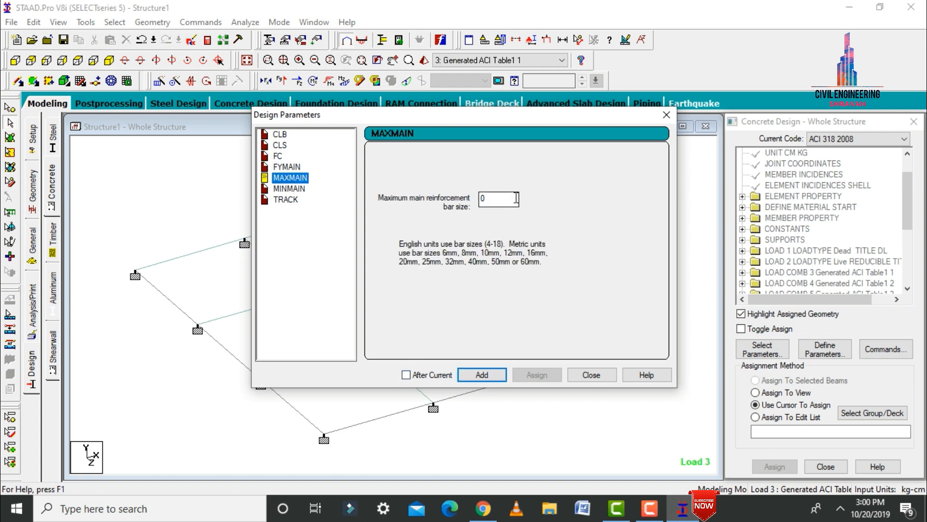
key(Tab)
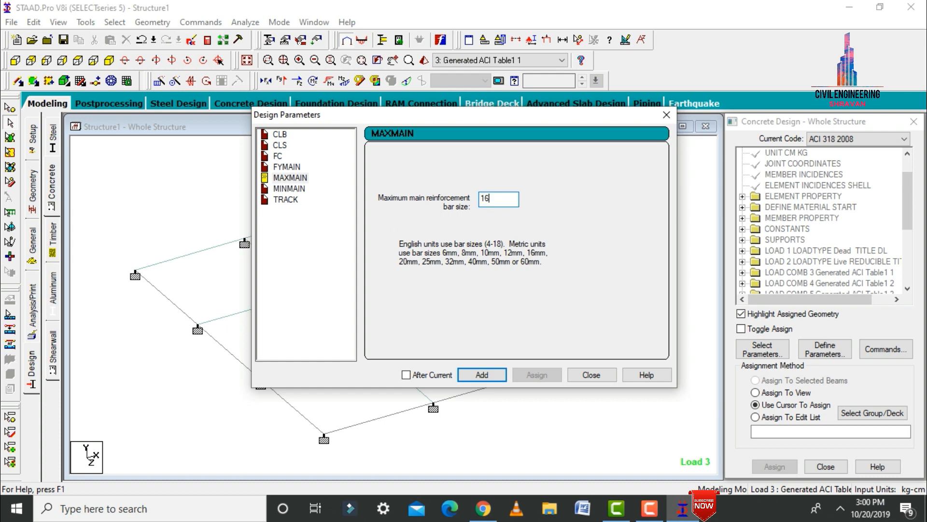
text(16)
click(481, 375)
click(289, 188)
key(Tab)
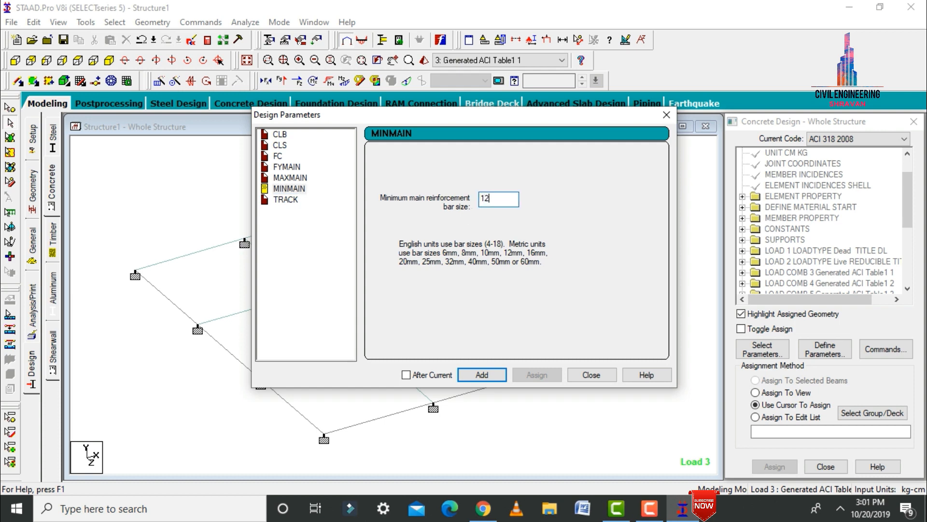
text(12)
click(482, 374)
click(275, 189)
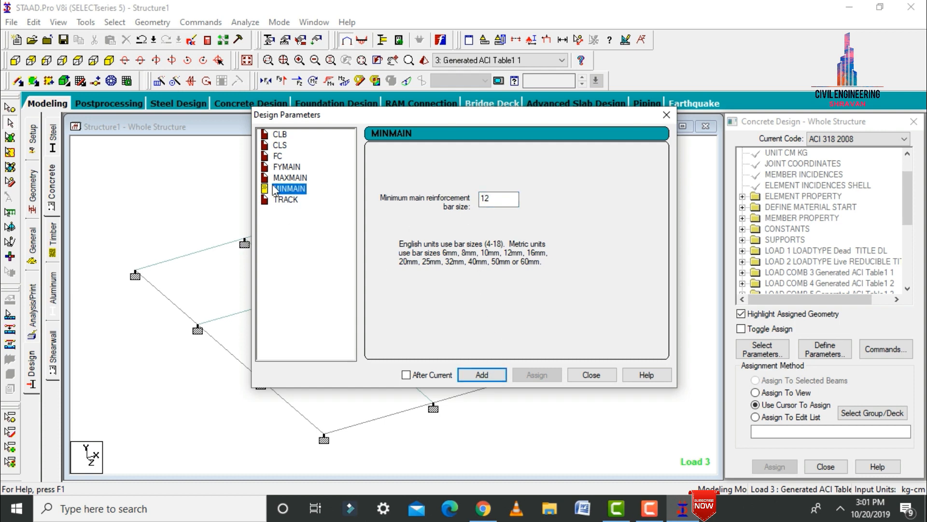
- Add the TRACK parameter with option 1, intermediate level beam design detail, and finish defining the design parameters
click(288, 199)
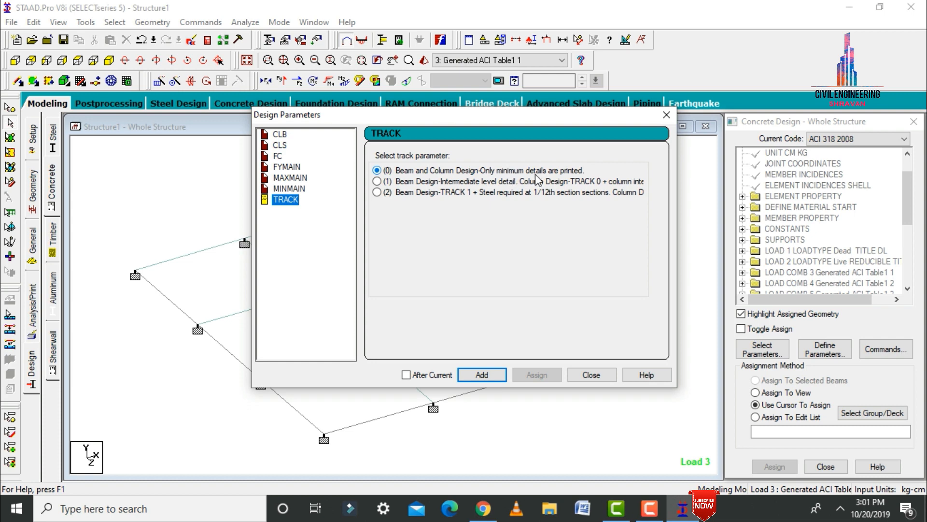
click(423, 183)
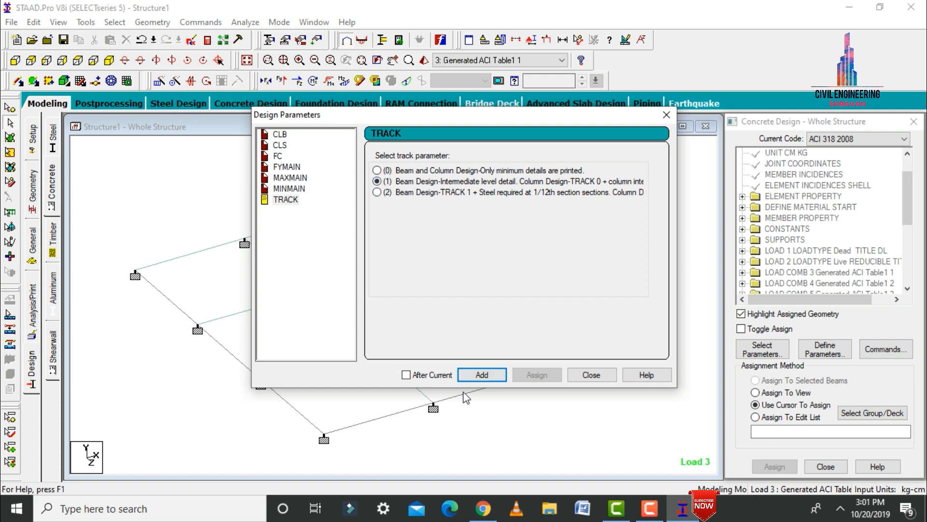
click(591, 374)
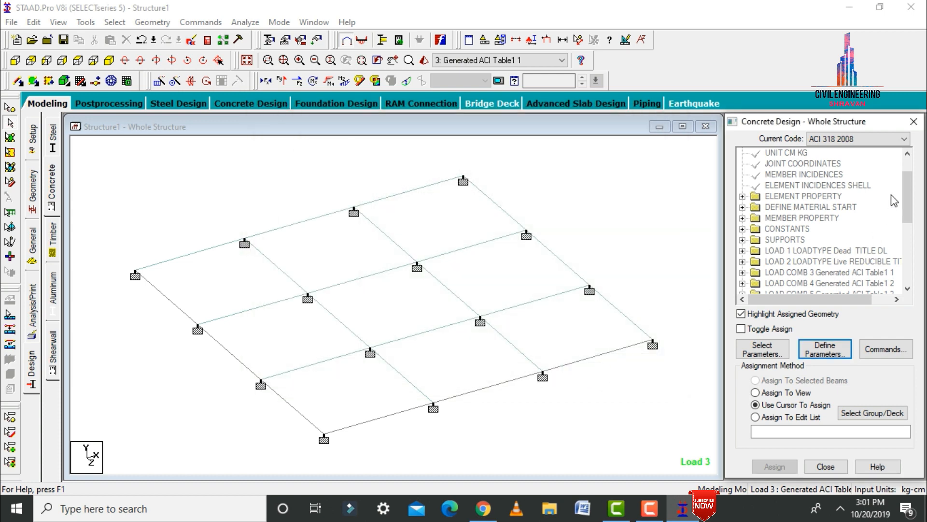
- Add the DESIGN BEAM, DESIGN SLAB/ELEMENT and TAKE OFF commands to the concrete design
click(882, 352)
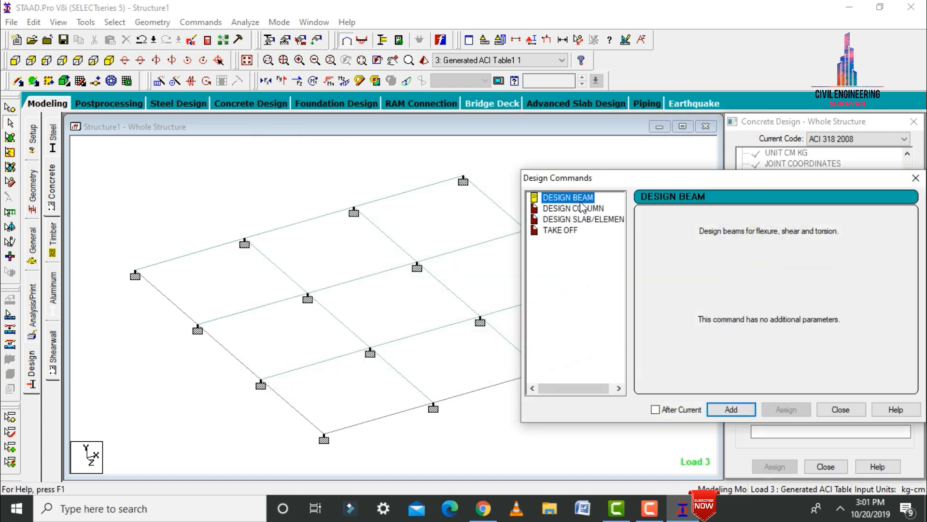
click(603, 220)
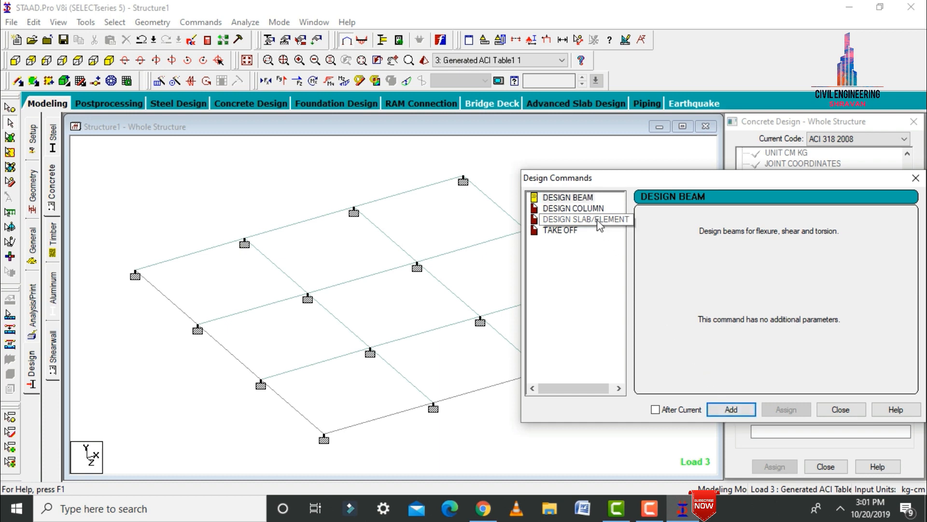
click(552, 231)
click(733, 409)
click(839, 409)
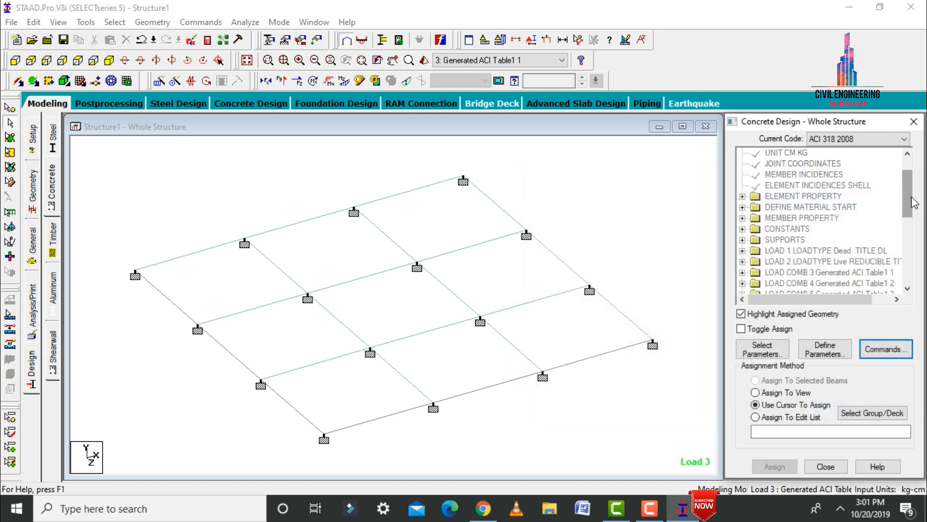
- Assign the CLB 2.5 and CLS 2.5 clear covers to the whole structure with the Assign To View method
drag(915, 203, 916, 273)
click(795, 152)
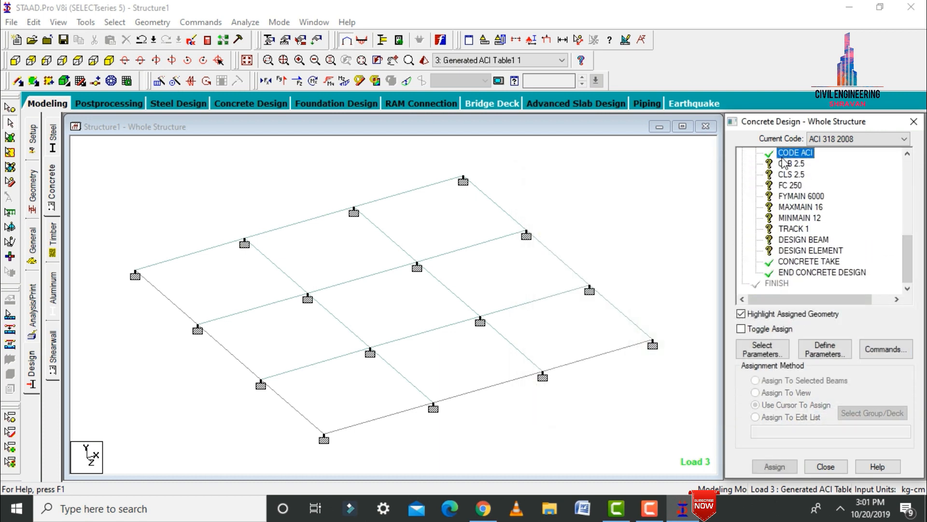
click(784, 163)
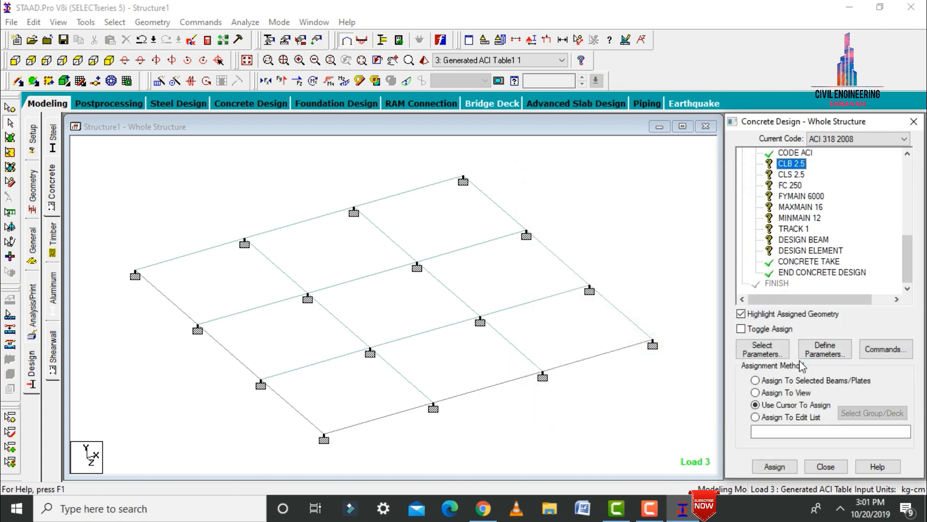
click(768, 392)
click(774, 466)
click(835, 331)
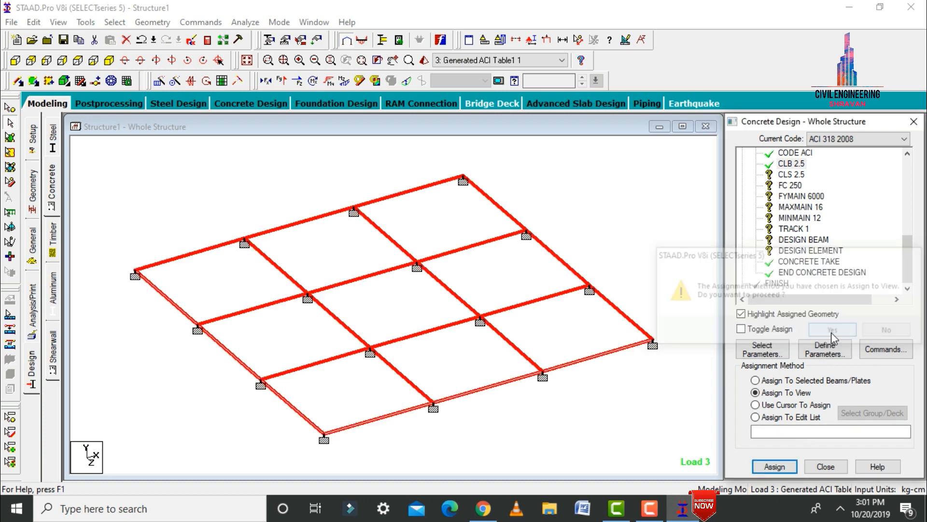
click(795, 392)
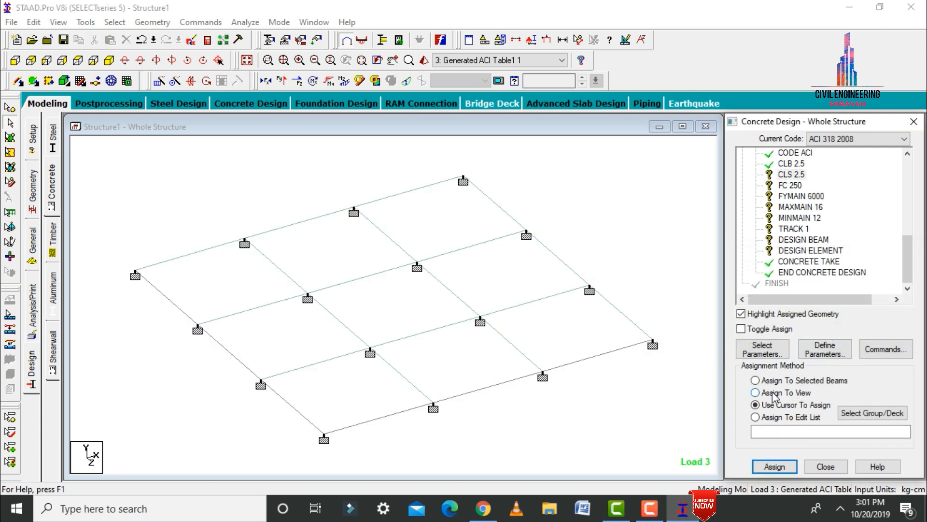
click(774, 466)
click(831, 330)
- Assign the FC 250 concrete strength and FYMAIN 6000 steel yield strength to the entire view
click(792, 185)
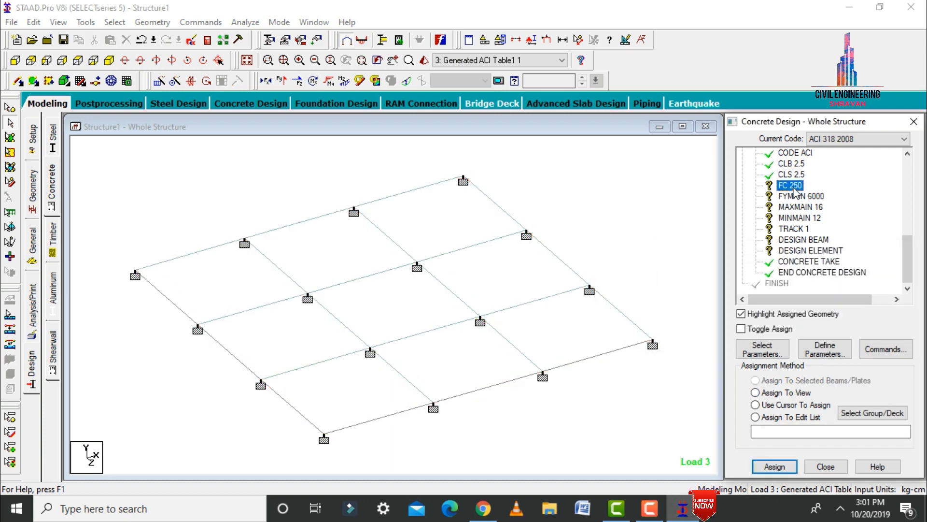
click(783, 394)
click(774, 466)
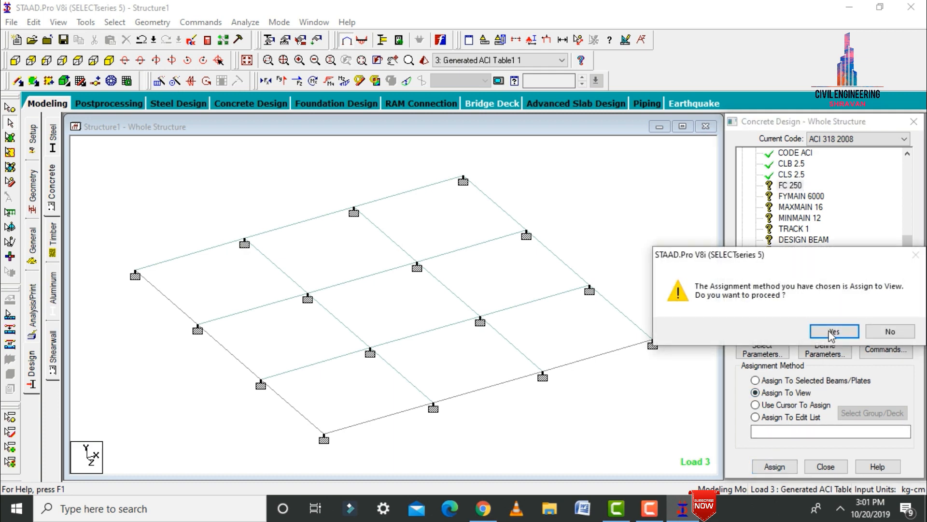
click(829, 330)
click(800, 195)
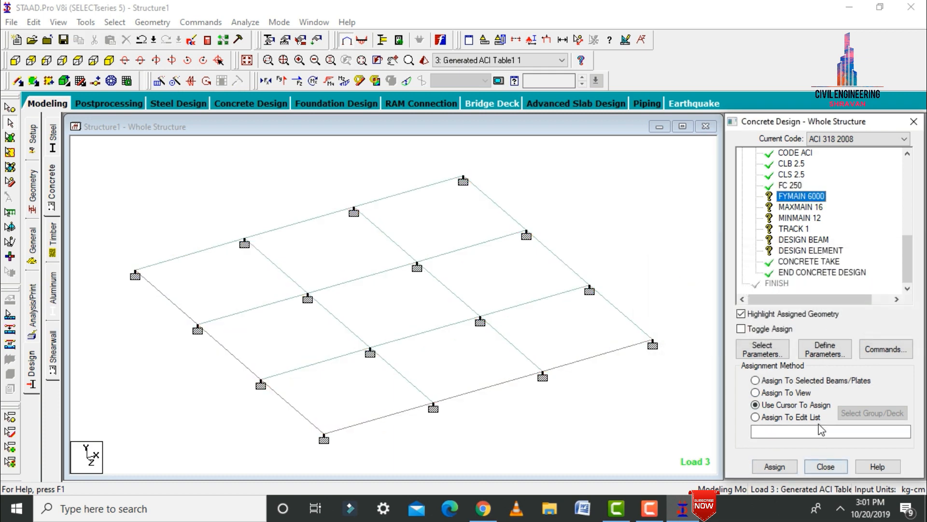
click(787, 392)
click(774, 466)
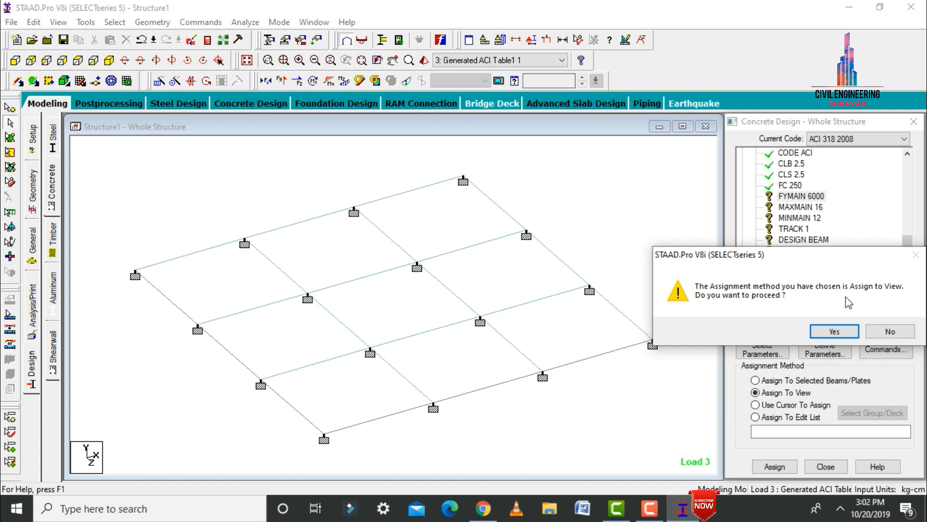
click(831, 329)
- Assign the MAXMAIN 16 and MINMAIN 12 bar size limits to all members in the view
click(797, 207)
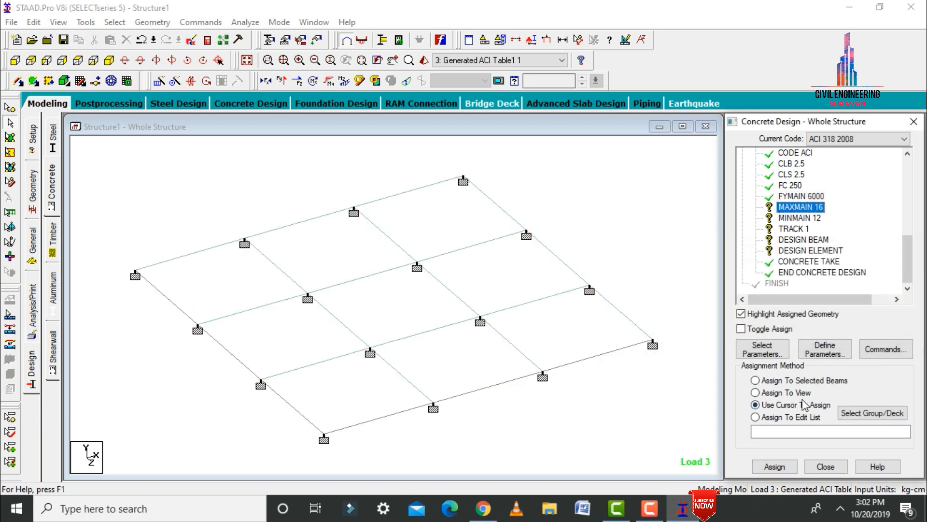
click(792, 392)
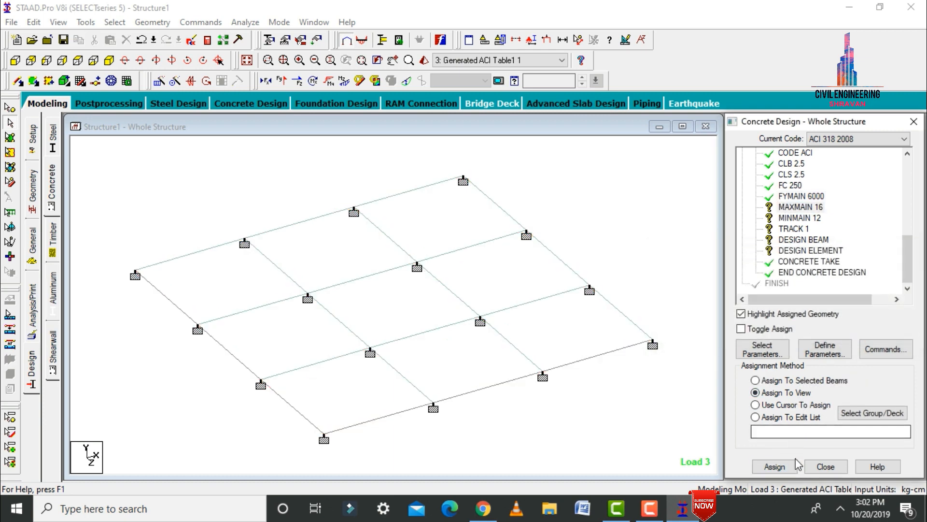
click(772, 465)
click(834, 331)
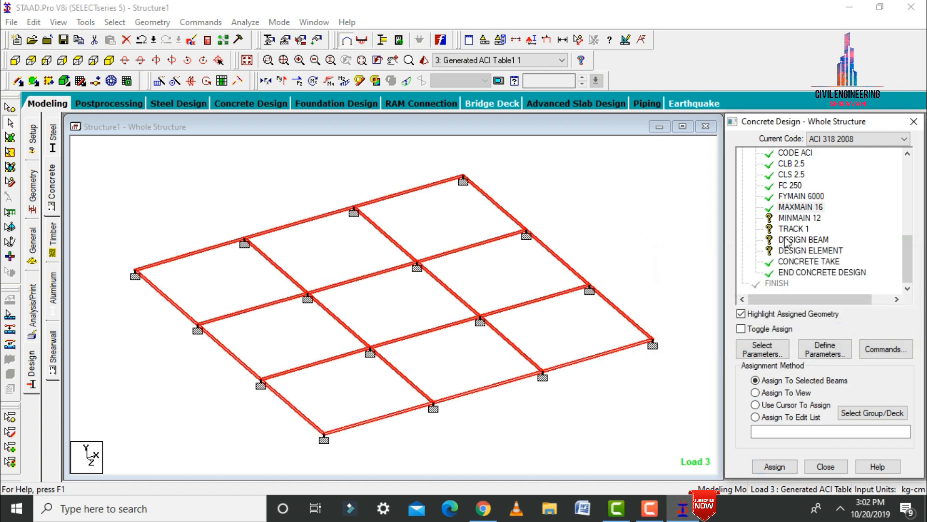
click(800, 218)
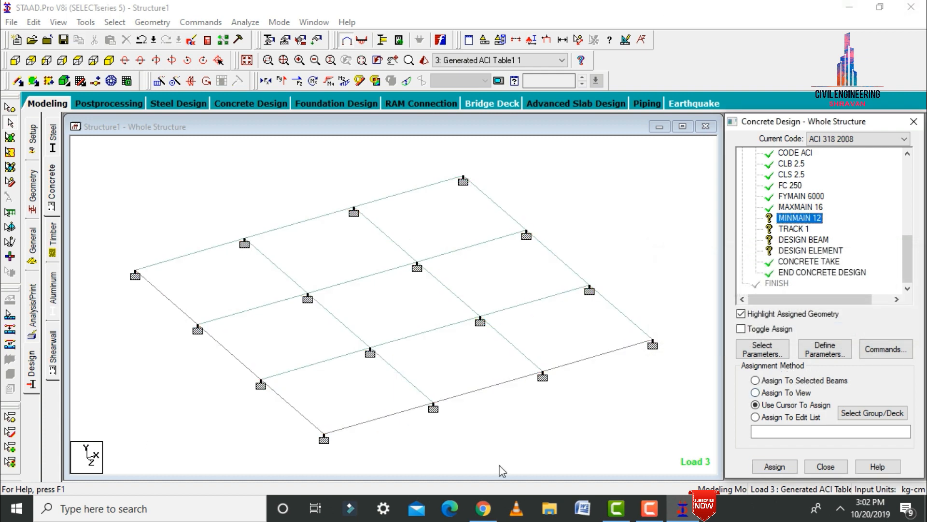
click(772, 393)
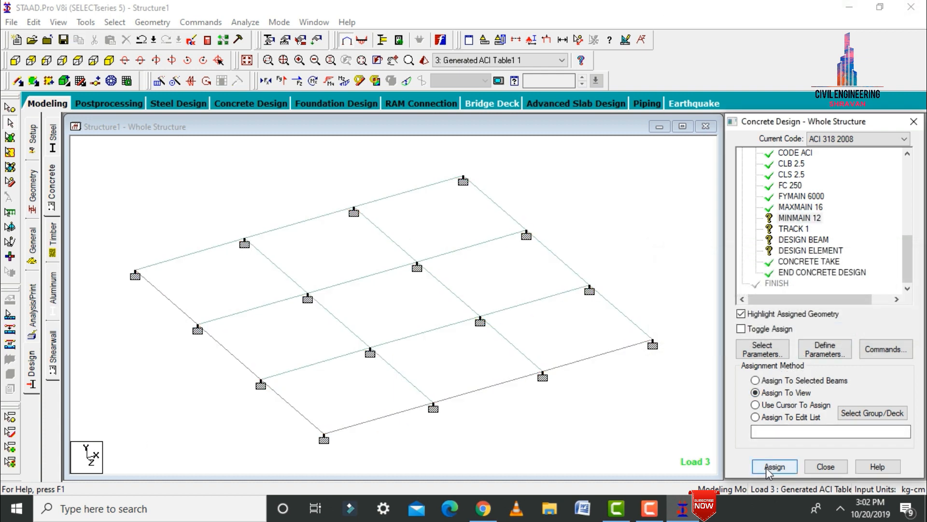
click(772, 465)
click(834, 332)
- Assign the TRACK 1 output detail parameter to all members in the view
click(794, 229)
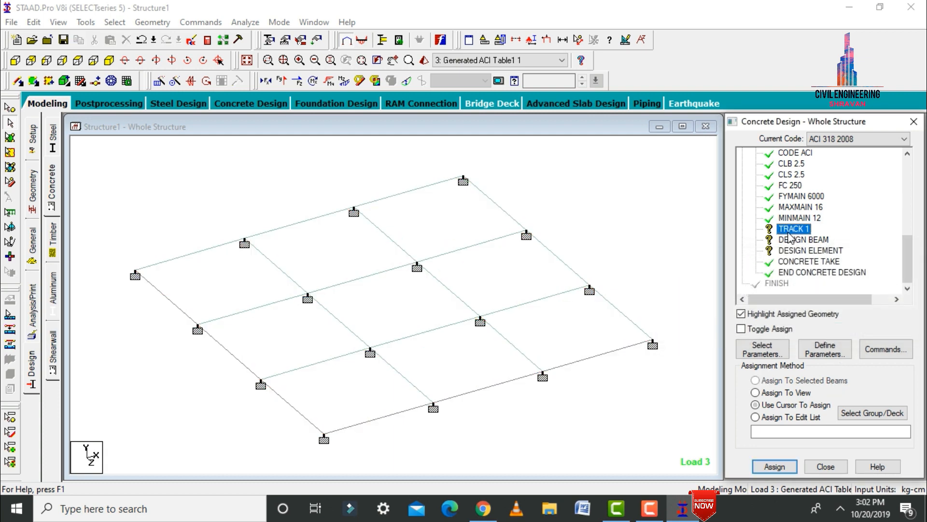
click(783, 404)
click(773, 392)
click(773, 465)
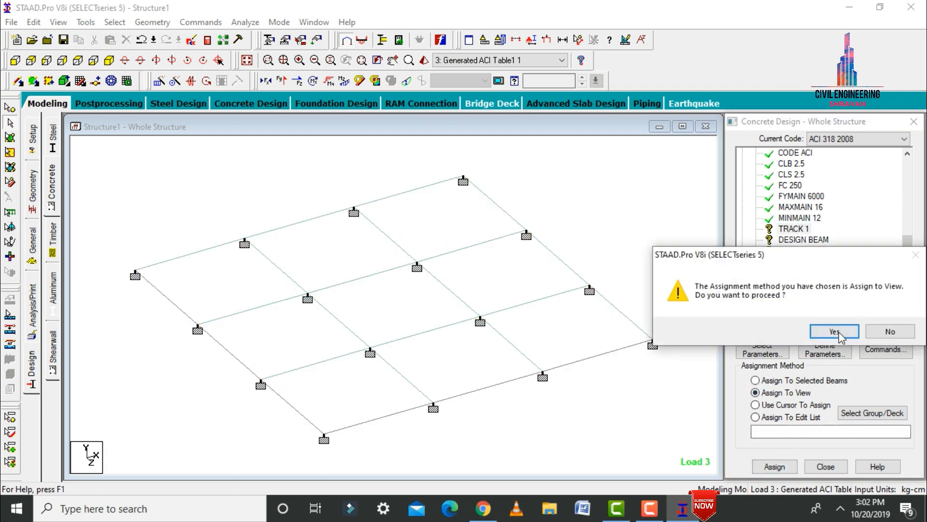
click(835, 331)
- Assign the DESIGN BEAM command to all beams and the DESIGN ELEMENT command to all plates in the view
click(794, 240)
click(756, 392)
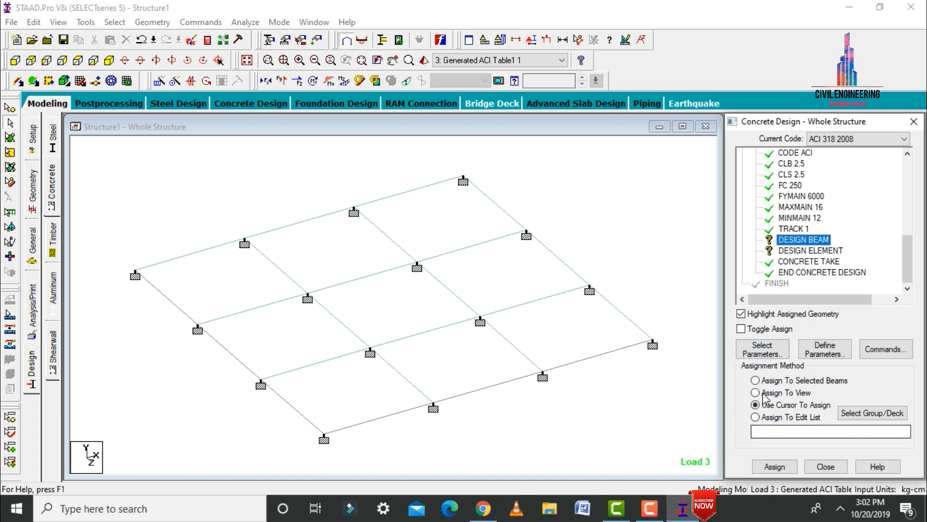
click(775, 467)
click(834, 331)
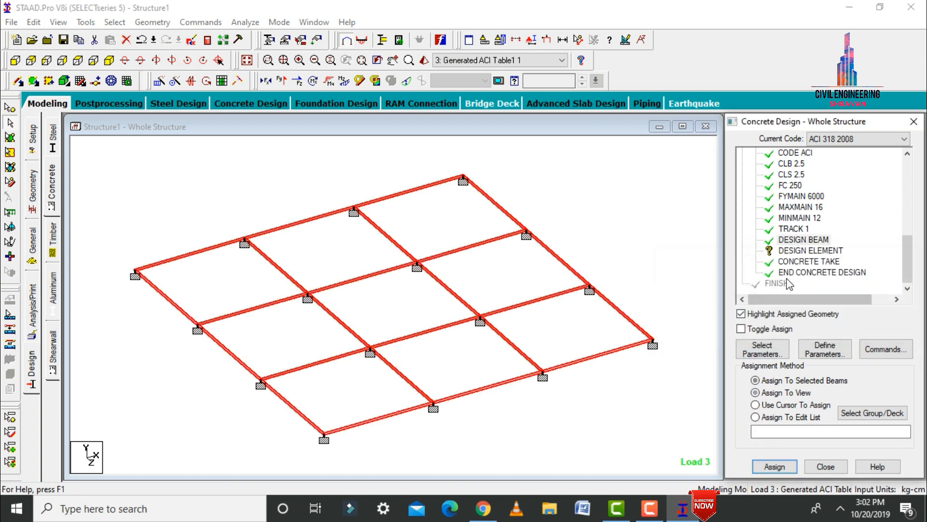
click(794, 250)
click(799, 392)
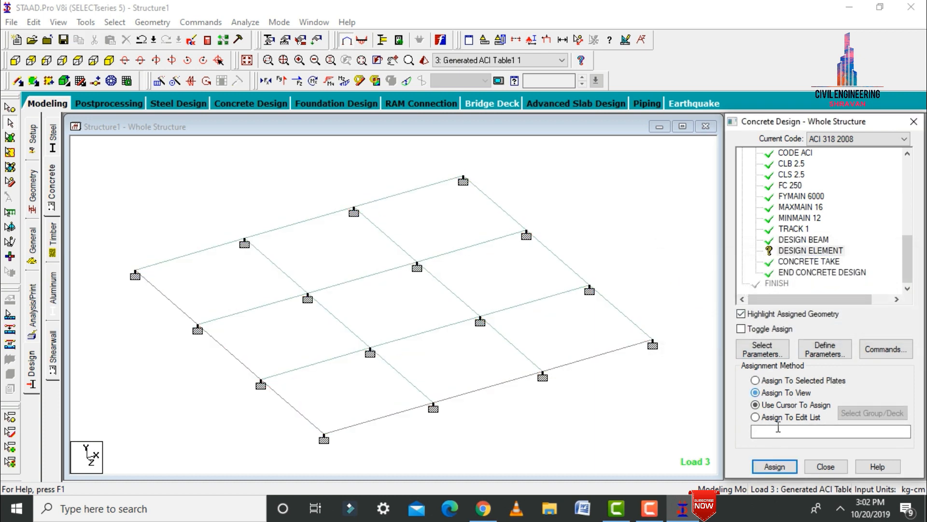
click(774, 466)
click(834, 331)
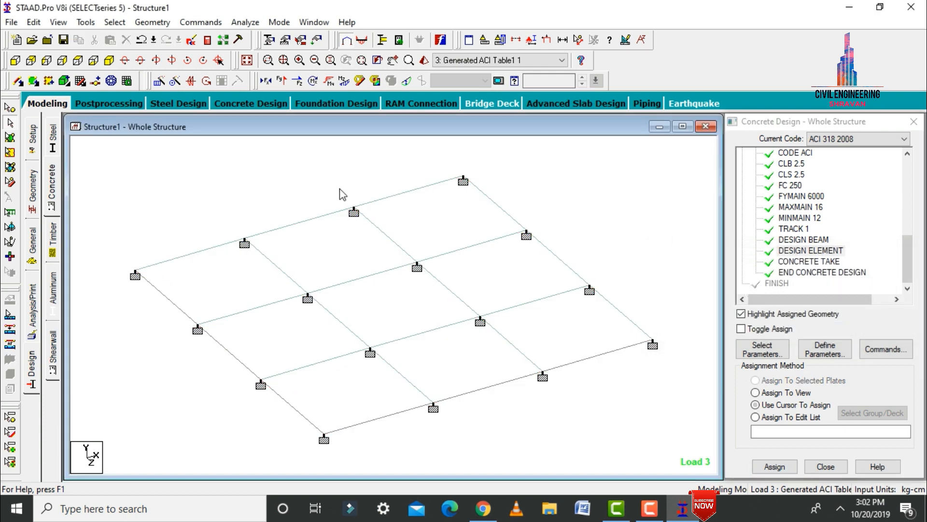
- Add another Perform Analysis command with the No Print option after the concrete design block
click(32, 304)
click(424, 392)
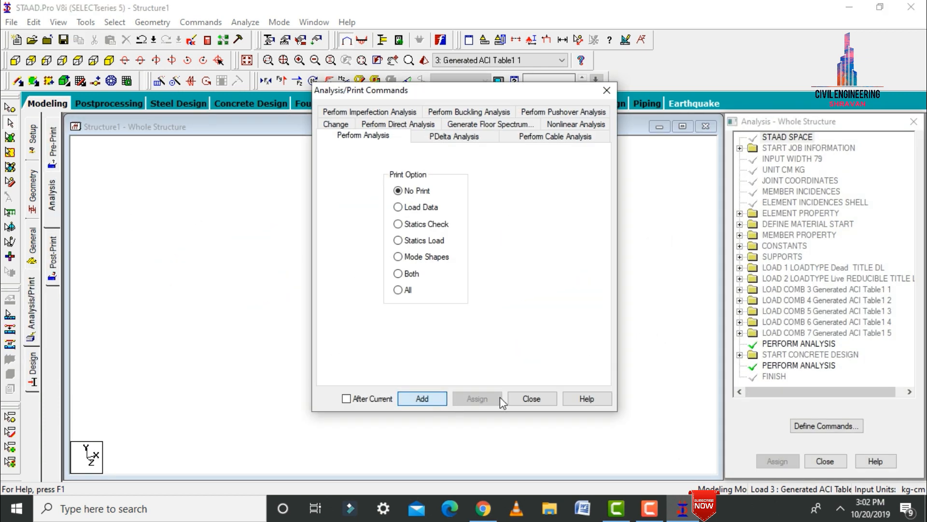
click(529, 393)
- Run the analysis and design of the structure and continue to Post Processing Mode
click(244, 22)
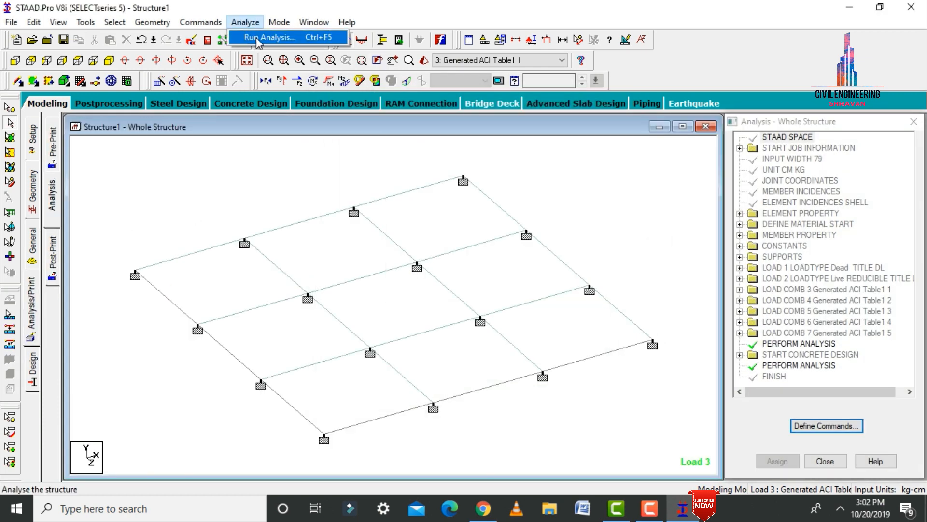
click(256, 37)
key(Return)
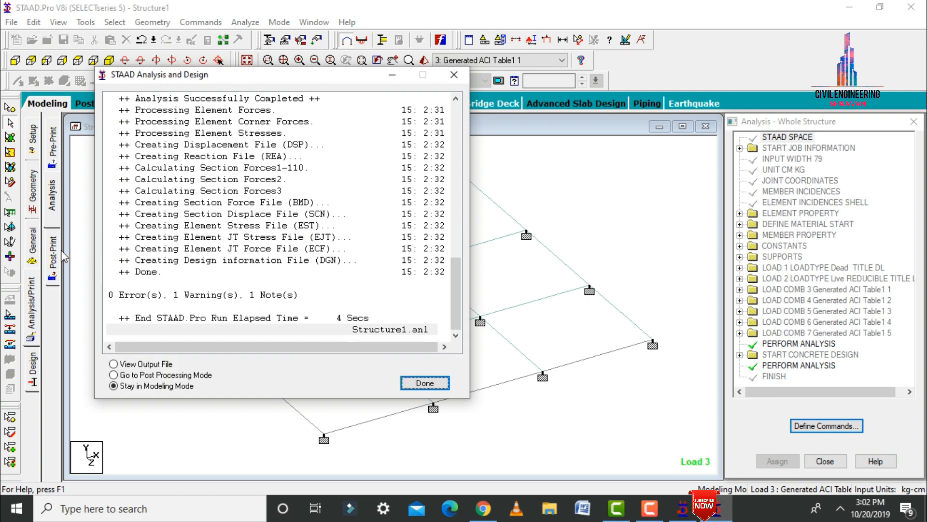
click(133, 378)
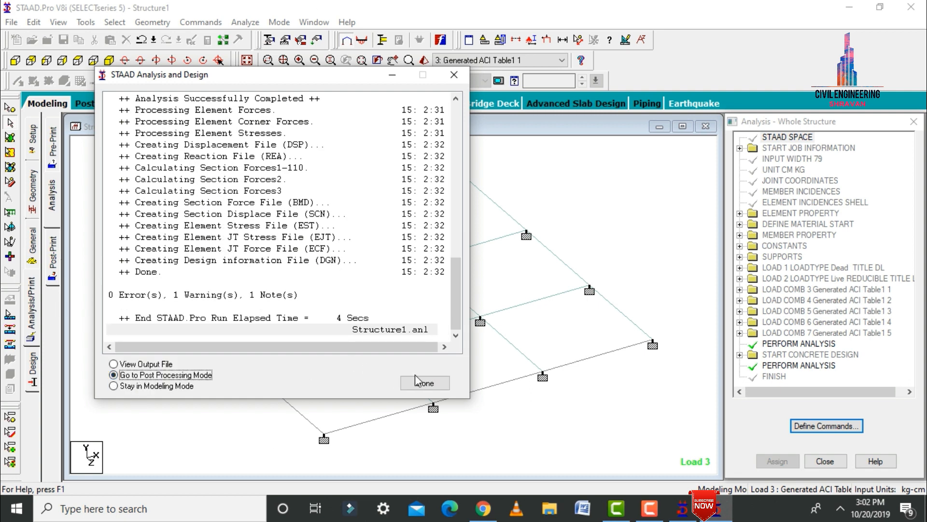
click(420, 382)
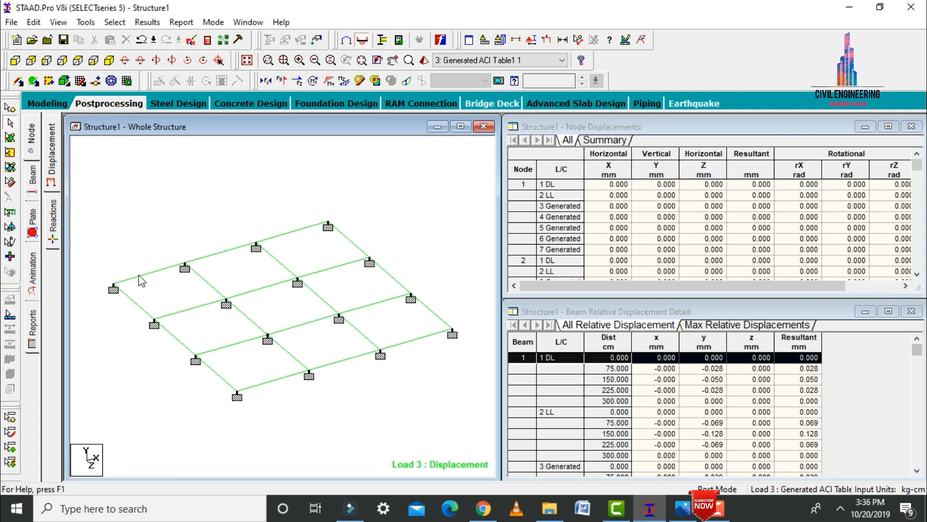
- Examine the concrete design results of beam 1, including its reinforcement layout and design loads
double_click(141, 276)
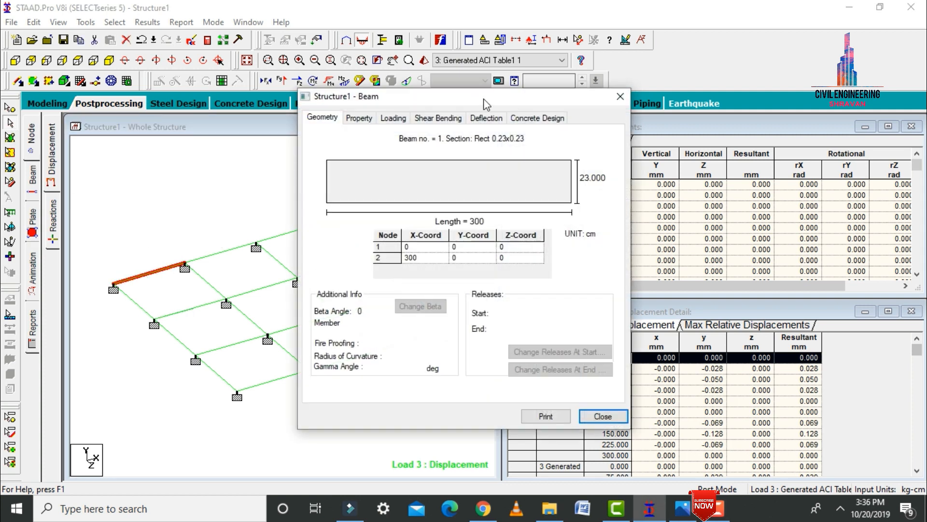
click(529, 119)
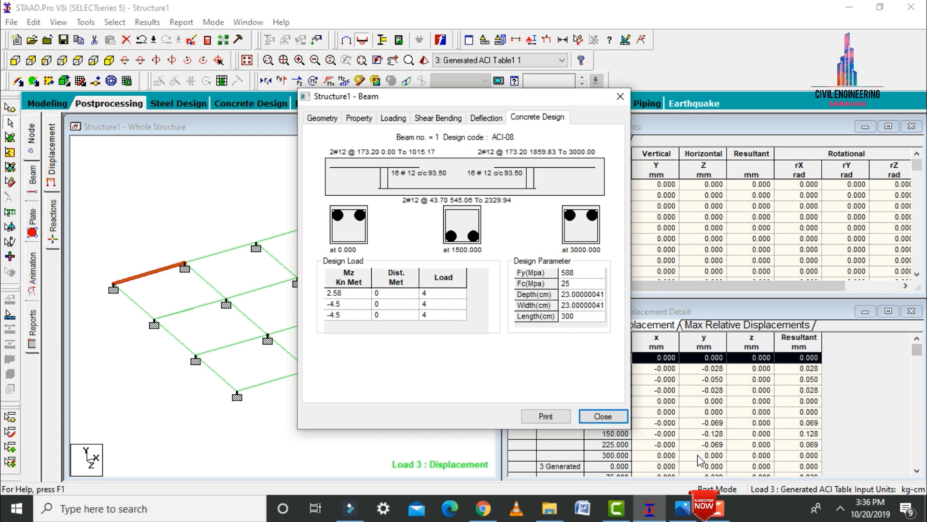
click(603, 415)
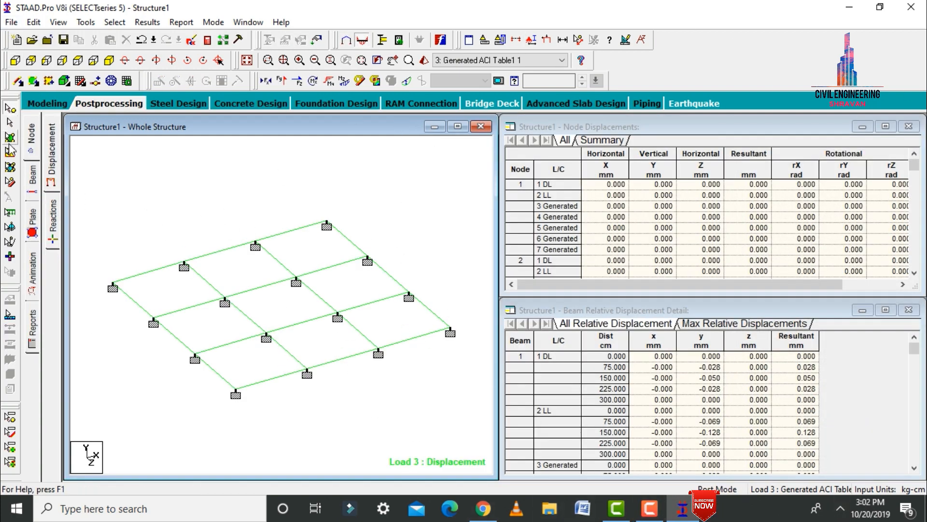
- Examine the principal stresses, corner displacements and center stresses of the slab's leftmost plate, then close its details and deselect it
click(10, 138)
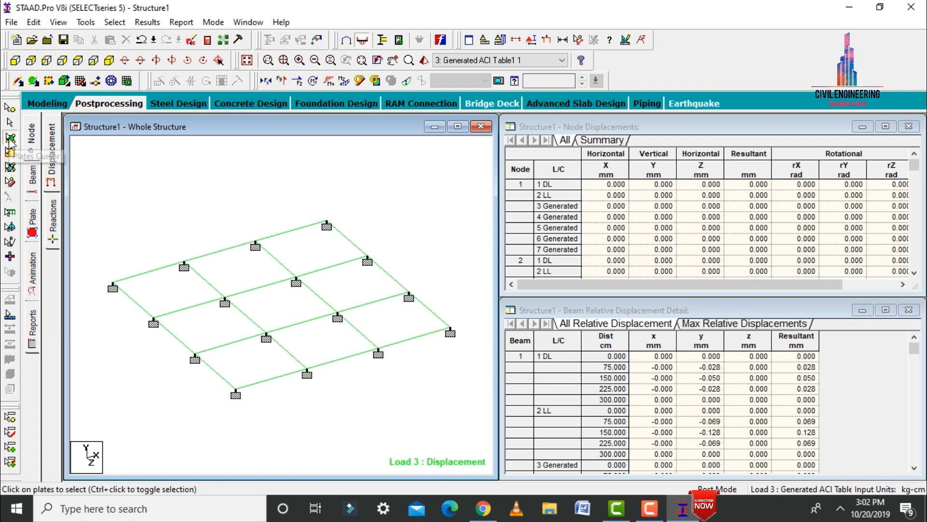
click(161, 289)
double_click(161, 289)
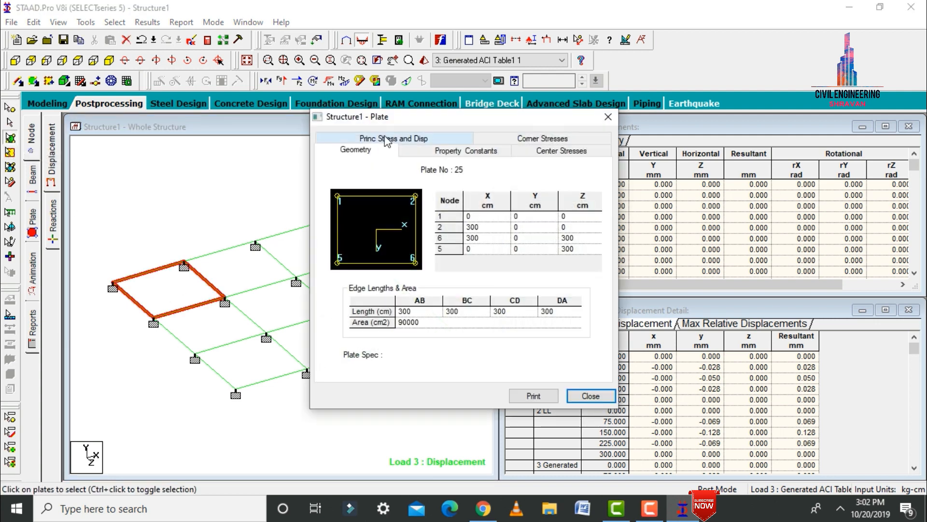
click(384, 137)
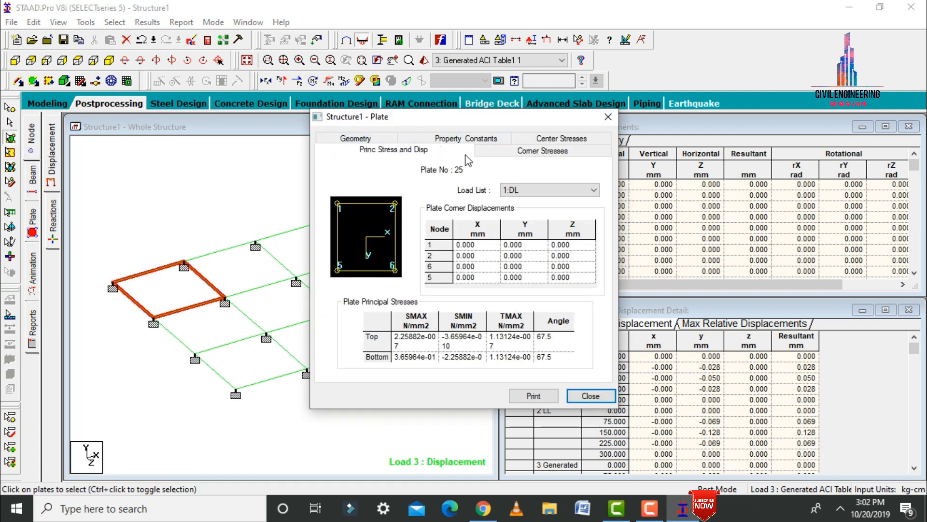
click(536, 151)
click(533, 139)
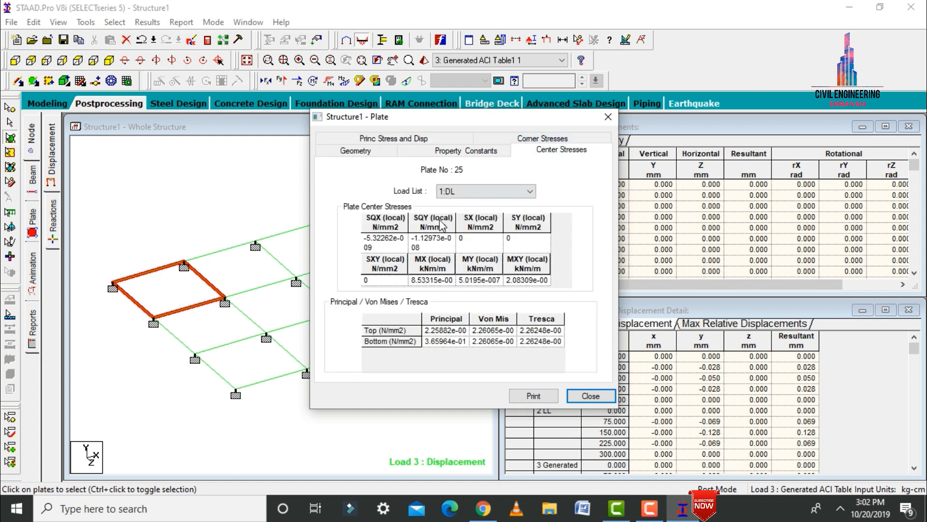
click(585, 397)
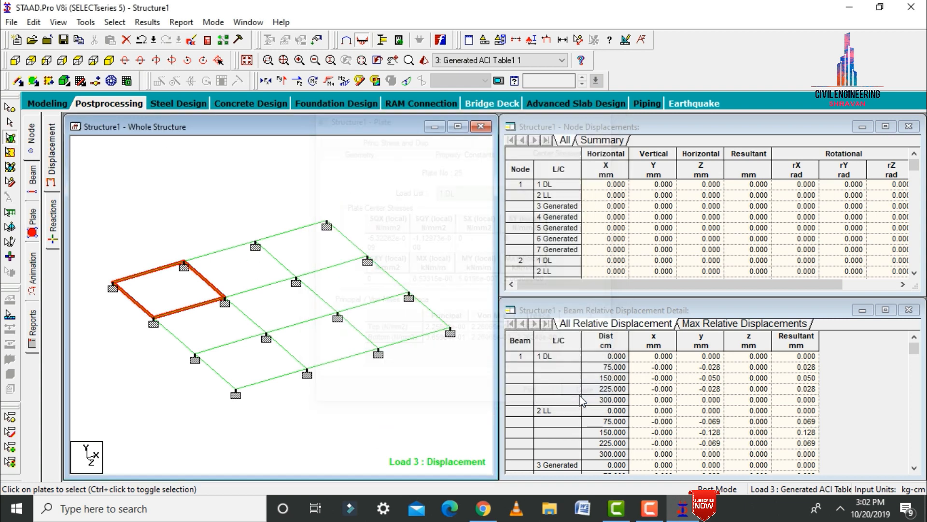
click(296, 176)
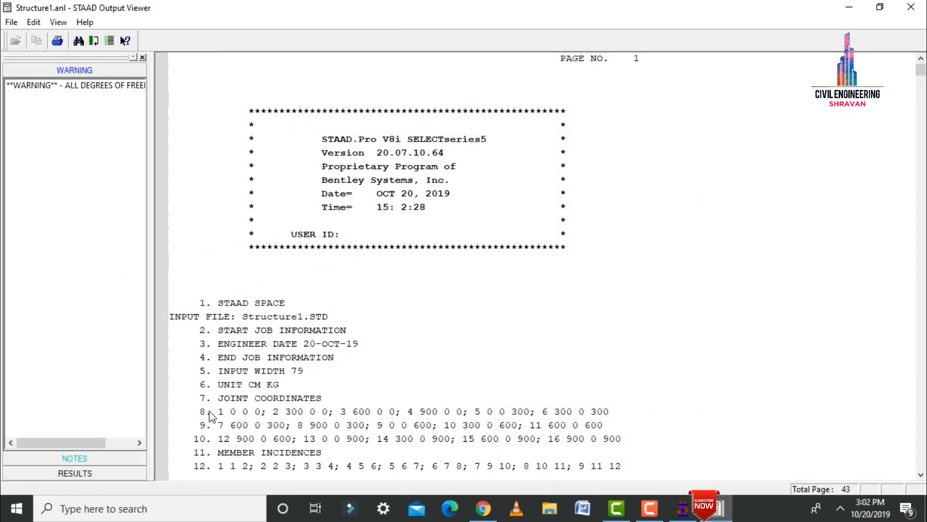
- Review the ACI 318-08 flexure design results for beams 1 and 2 in the output file's concrete design section
click(92, 474)
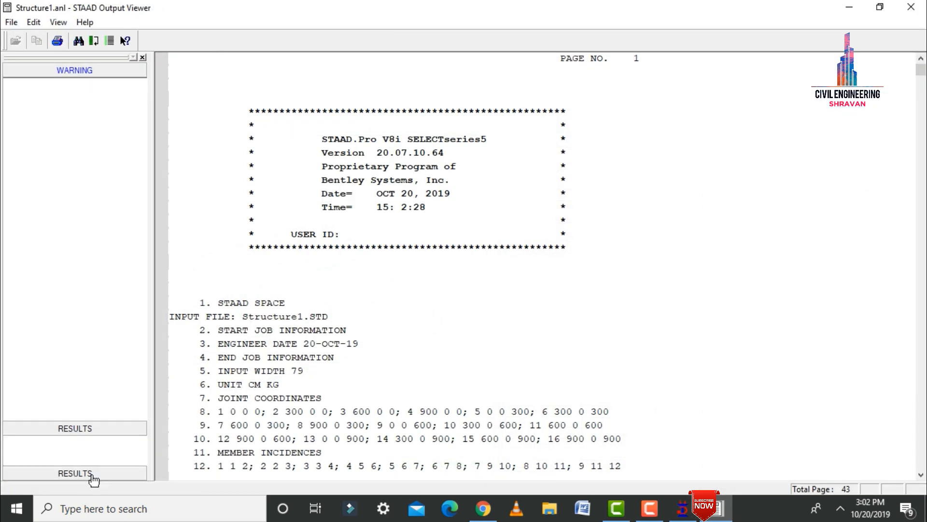
click(44, 116)
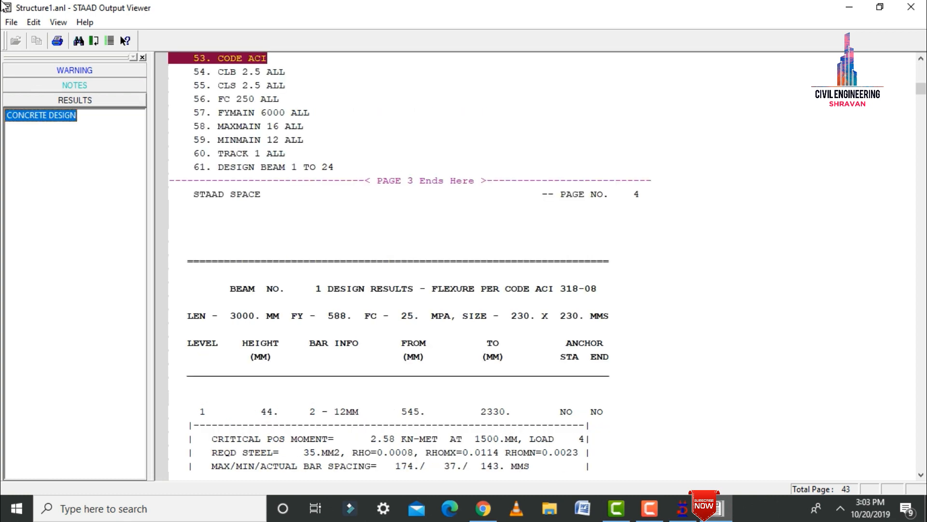
scroll(396, 357, down, 4)
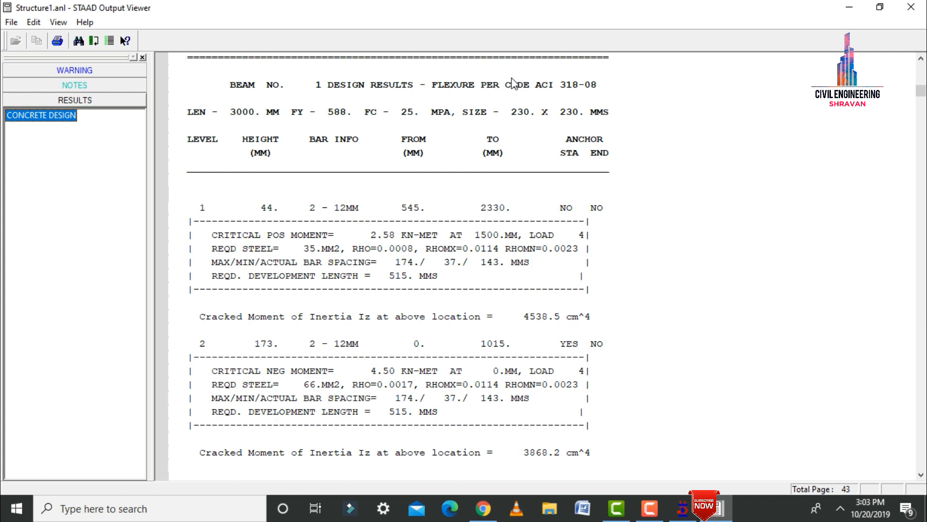
click(554, 92)
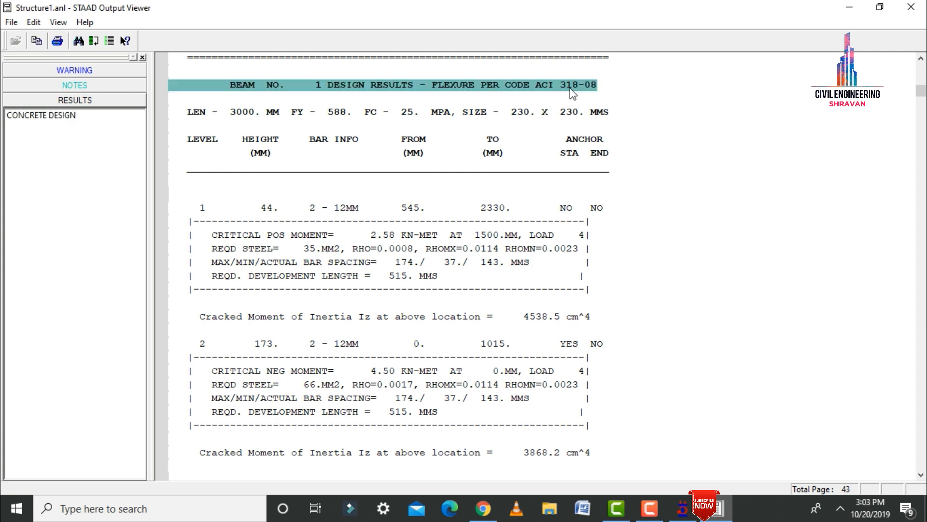
click(233, 113)
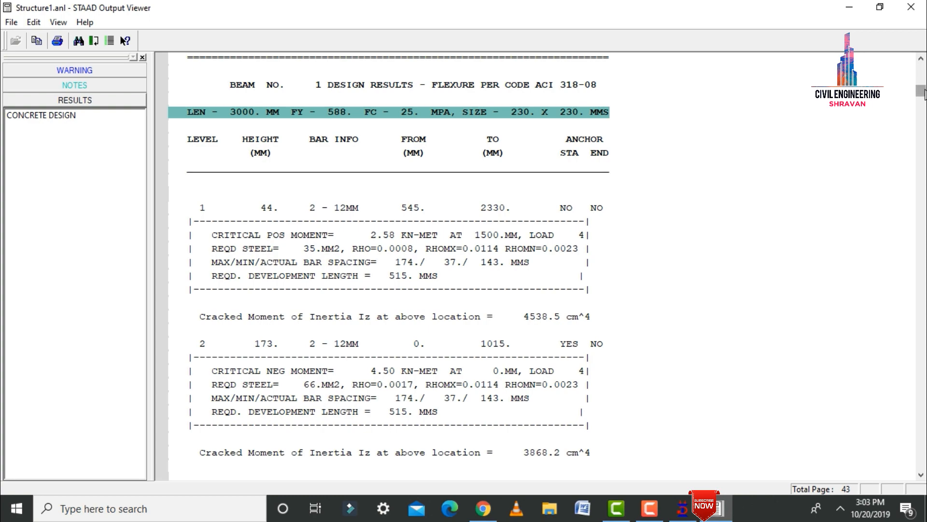
scroll(639, 195, down, 20)
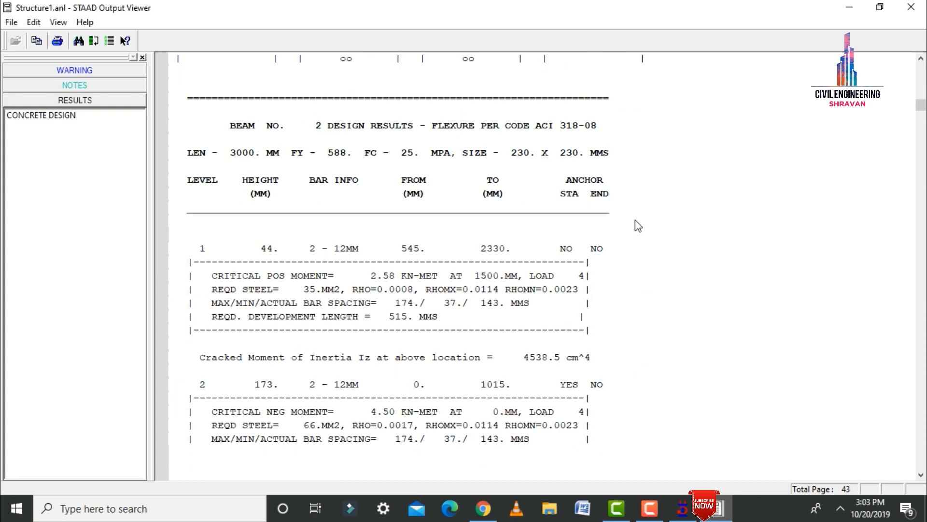
- Examine the element design summary in the output file, focusing on plate 25's top and bottom reinforcement
drag(921, 140, 920, 444)
scroll(314, 289, up, 12)
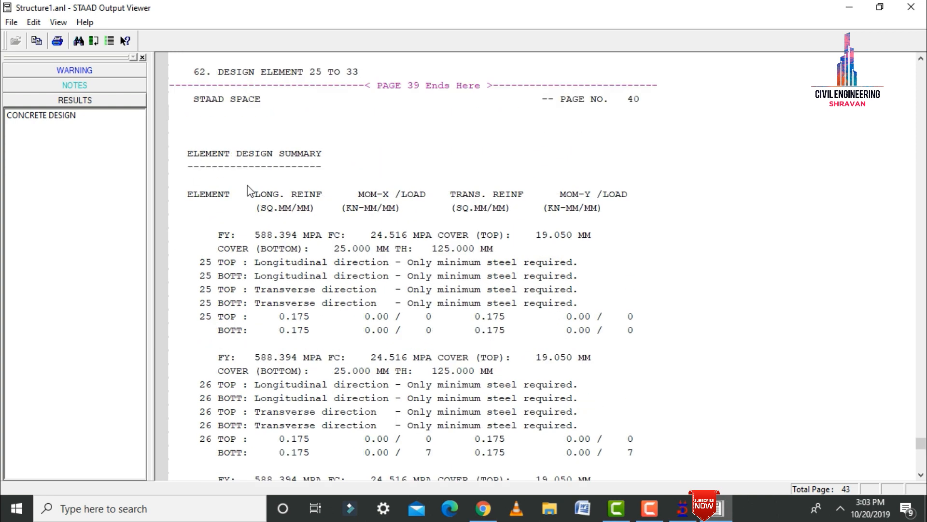
click(256, 155)
click(207, 199)
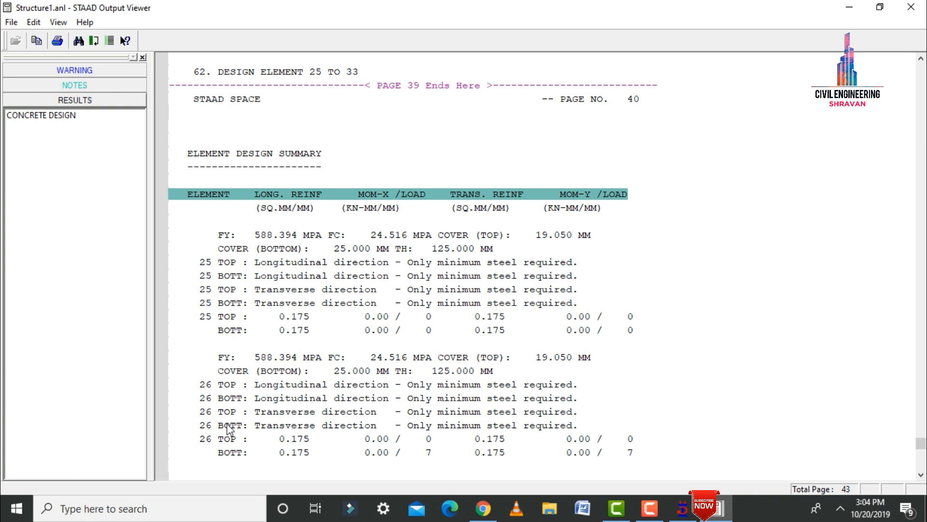
click(244, 323)
click(236, 330)
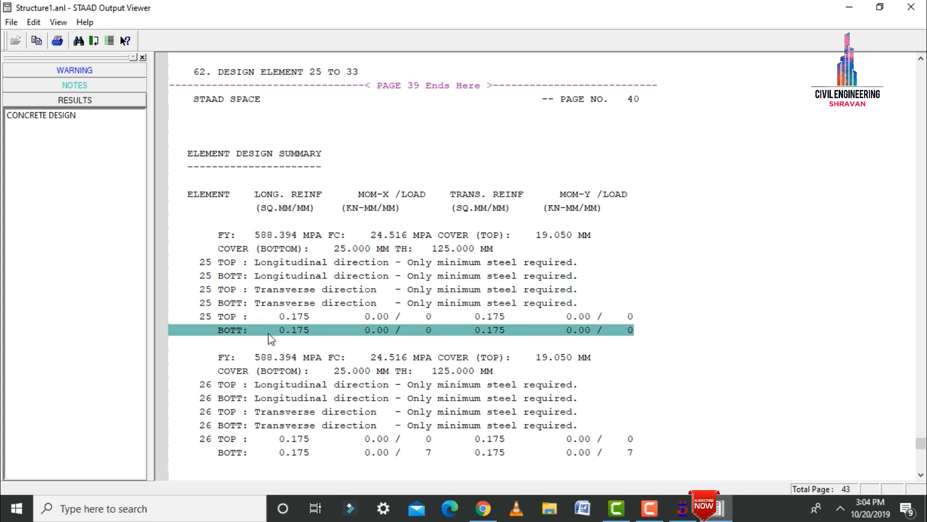
click(288, 316)
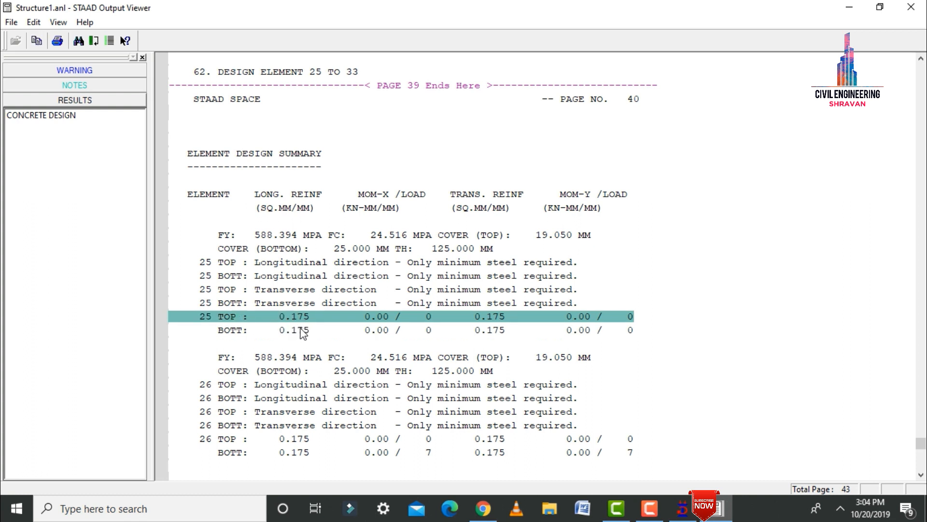
click(303, 332)
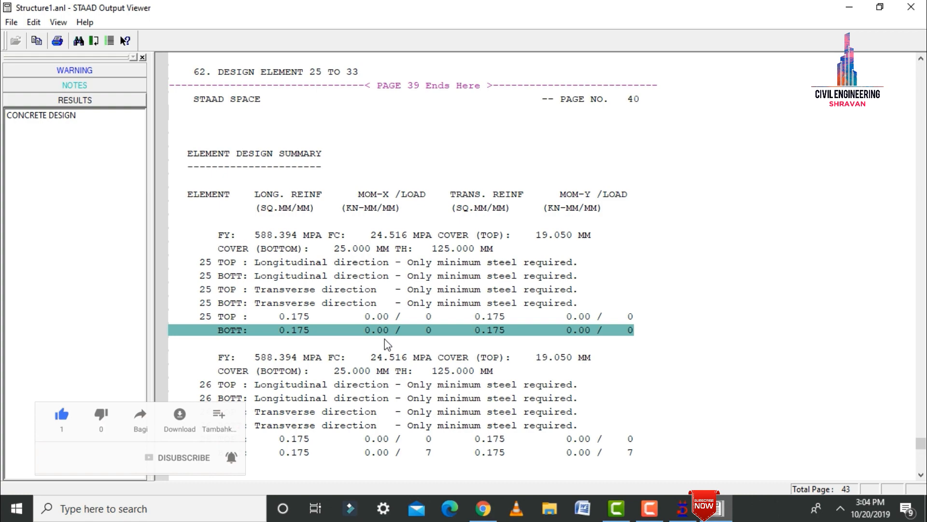
- Review the remaining plate designs and the concrete take-off's total concrete volume and bar weight
scroll(390, 367, down, 19)
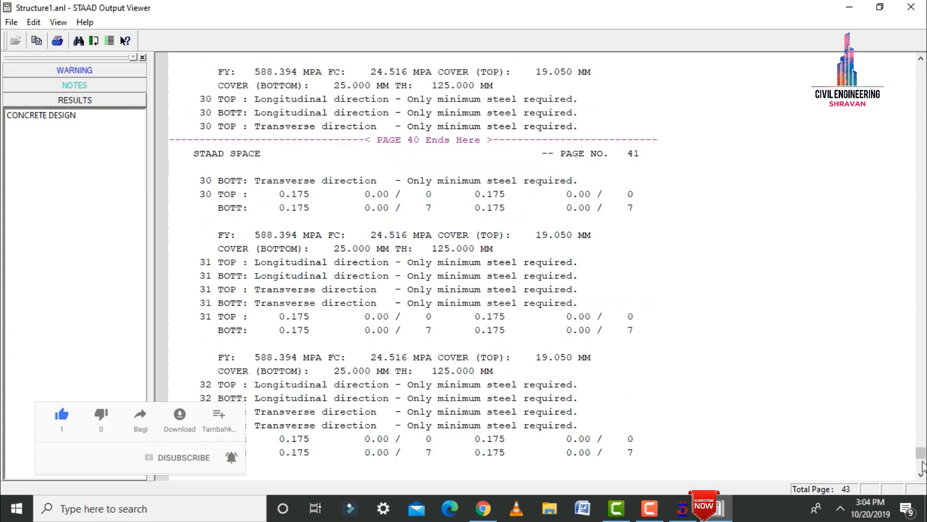
scroll(321, 350, down, 10)
scroll(321, 348, down, 1)
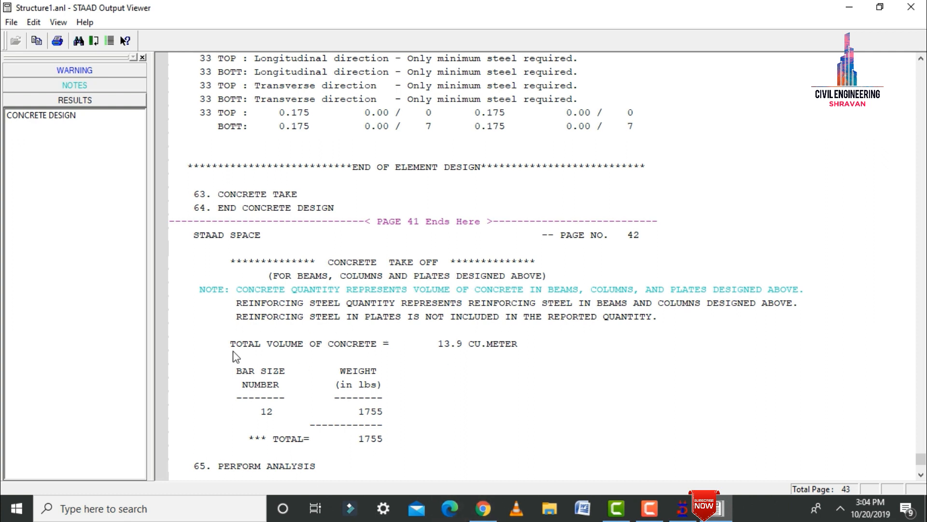
click(250, 346)
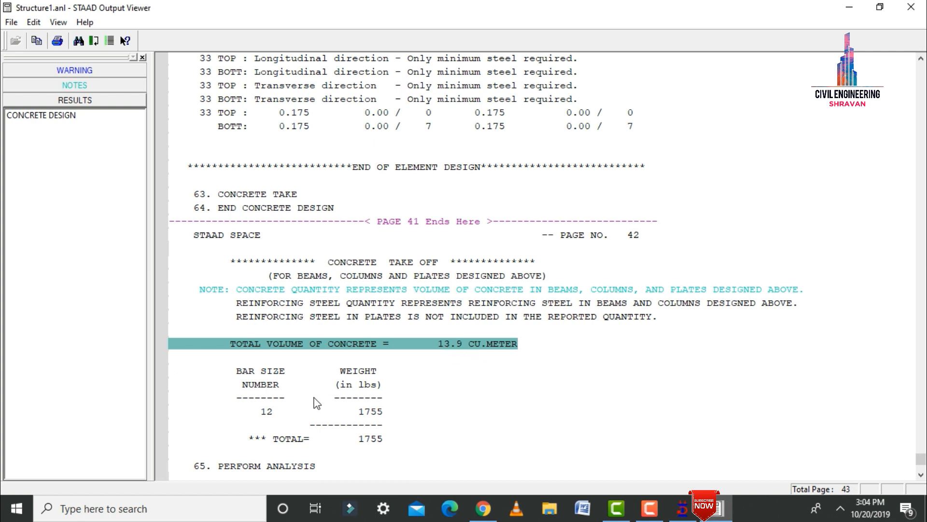
click(256, 375)
click(268, 414)
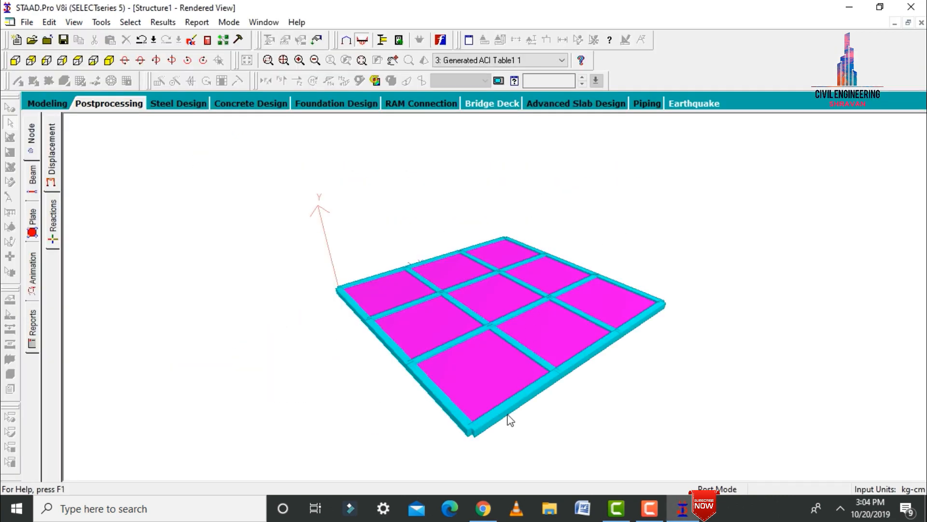
- Inspect the slab and its beams from another angle in the 3D rendered view
drag(510, 420, 458, 409)
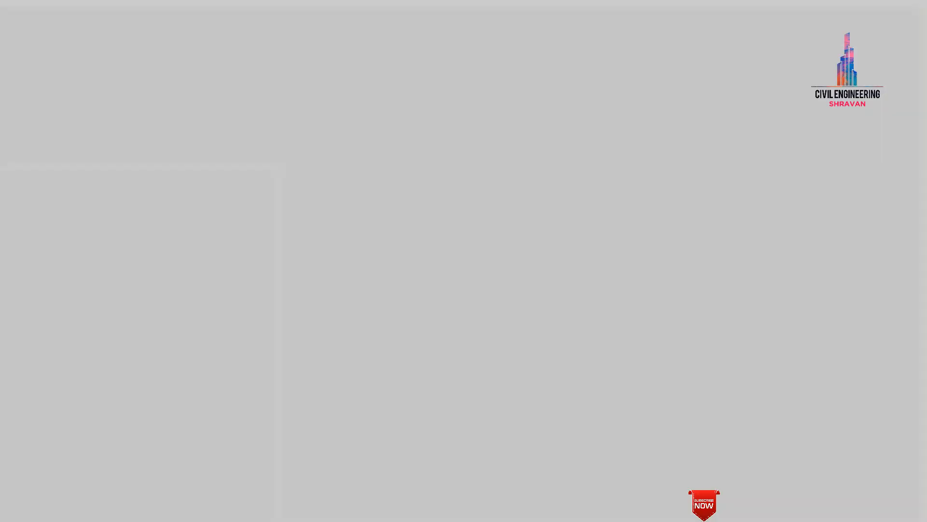